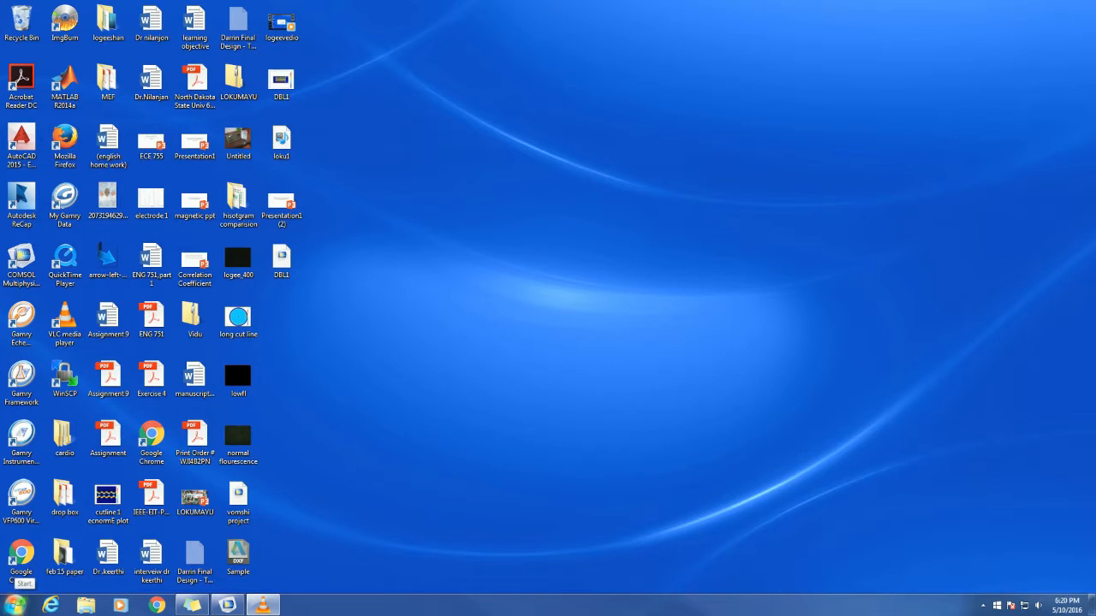
Launch COMSOL Multiphysics 5.0
left_click(15, 604)
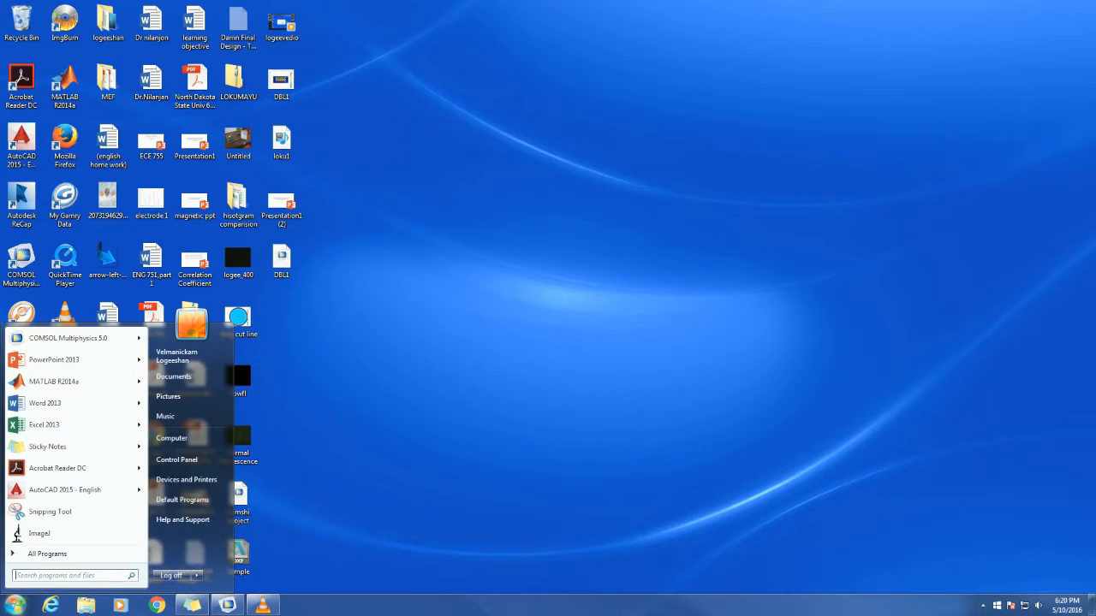
type("comsol")
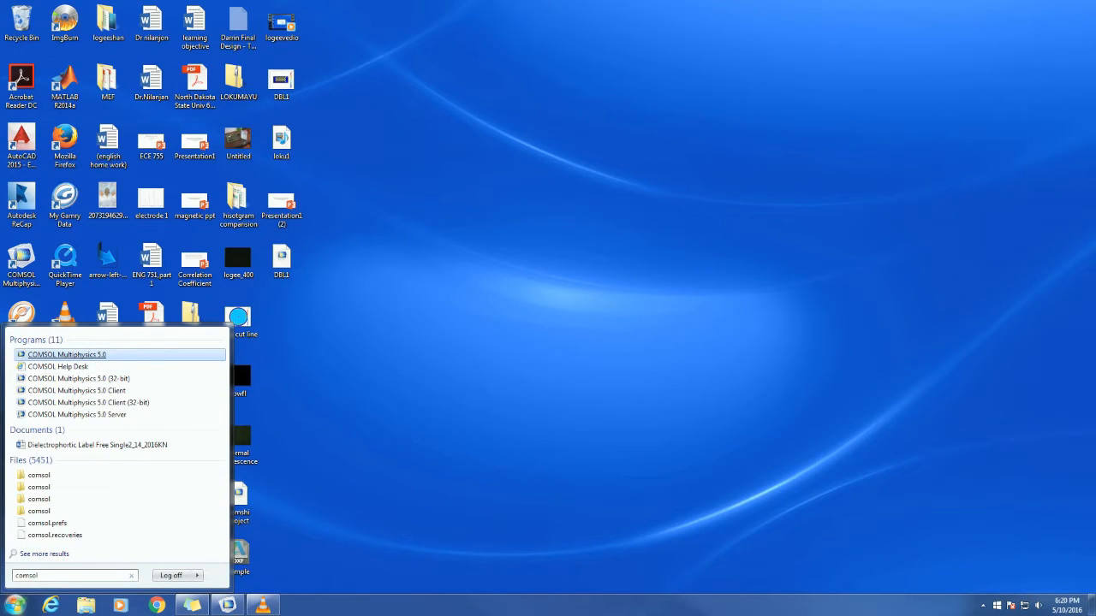
key("Return")
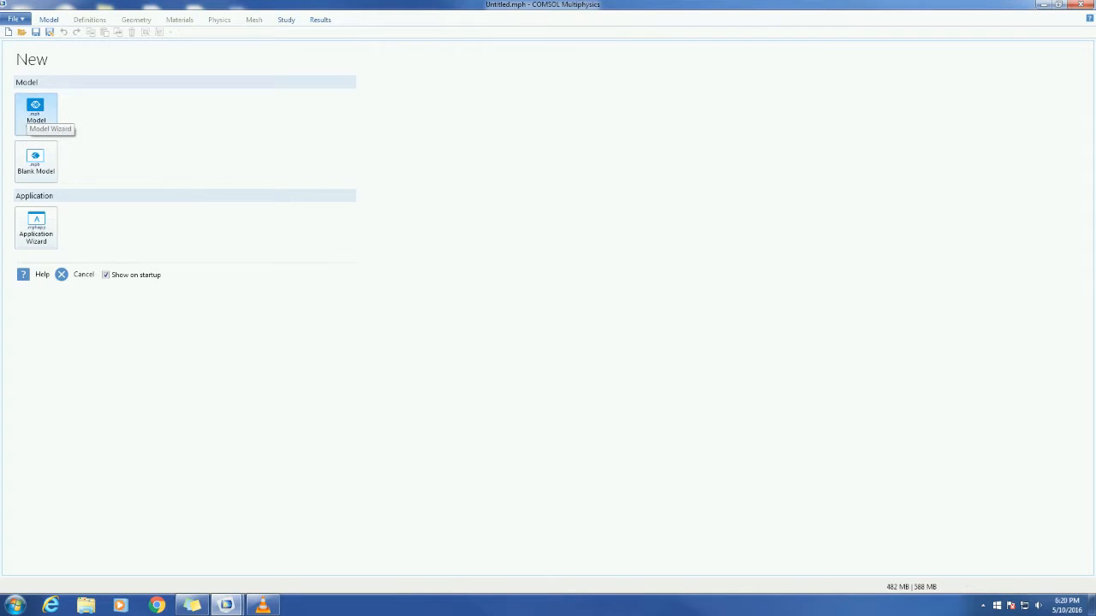
Create a 2D model with the Model Wizard and add the AC/DC Electric Currents (ec) physics interface
left_click(36, 113)
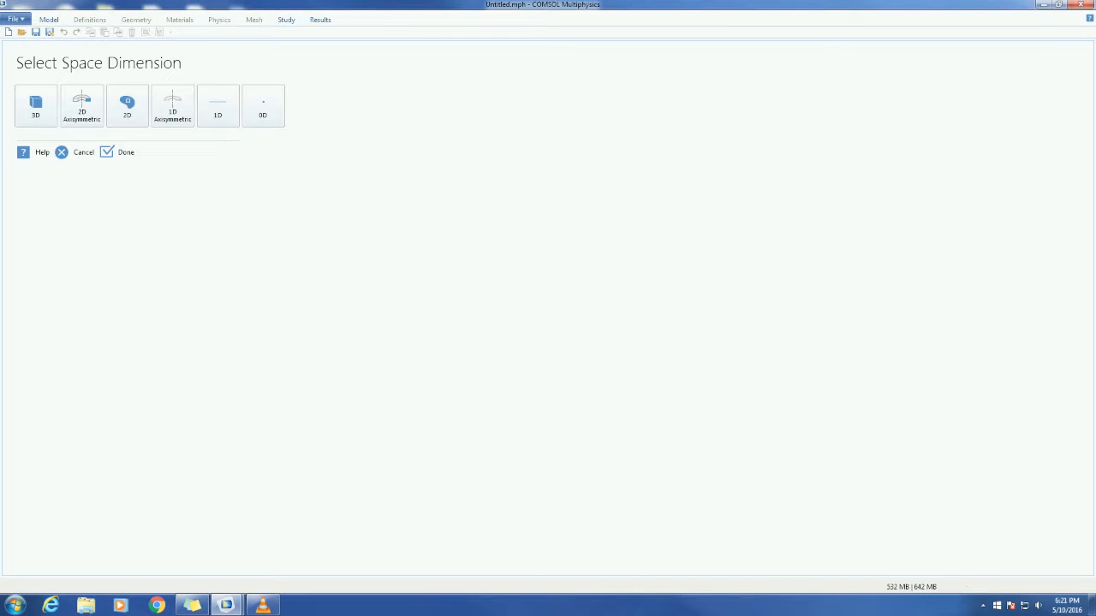
left_click(128, 106)
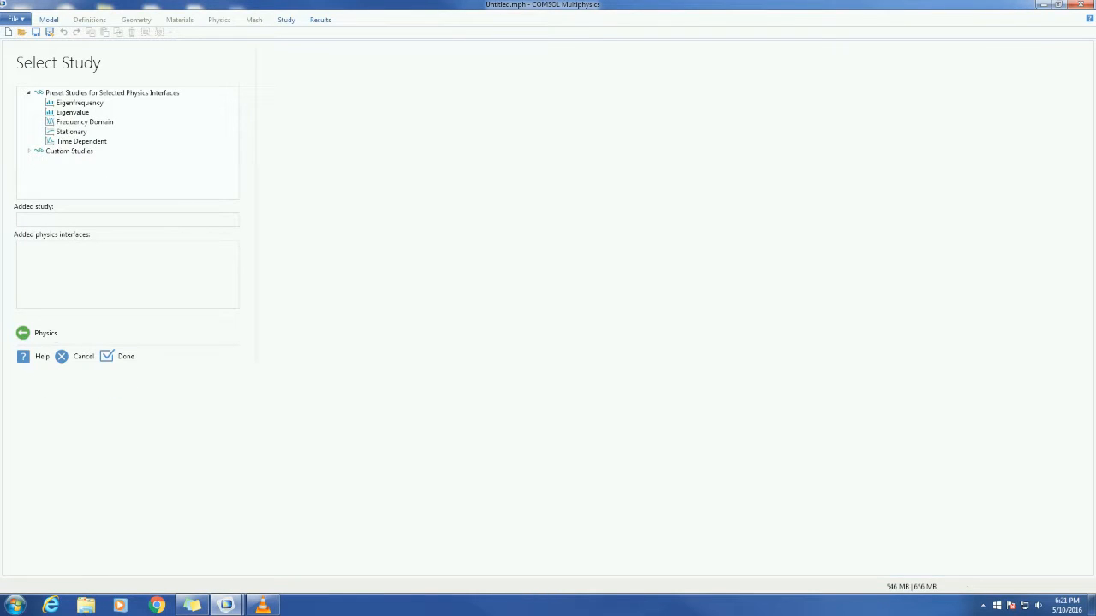
left_click(39, 333)
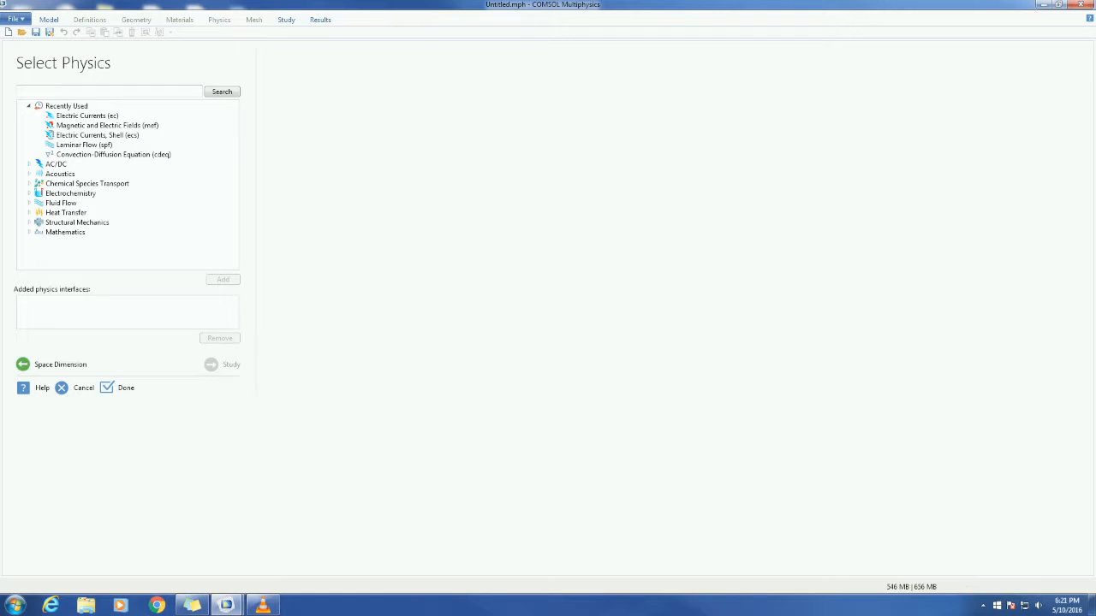
left_click(29, 164)
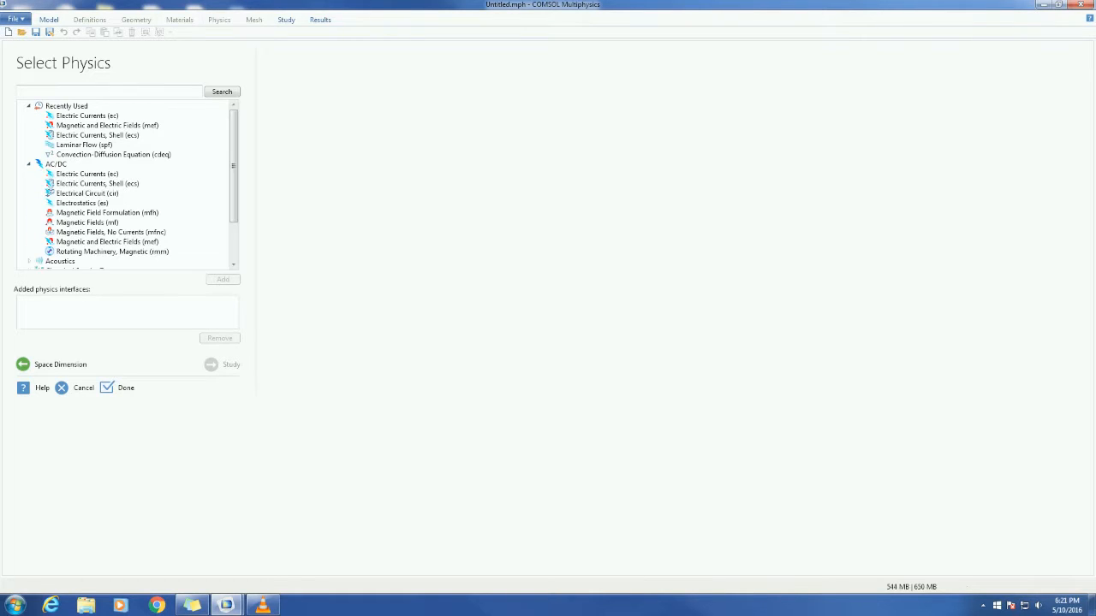
left_click(87, 174)
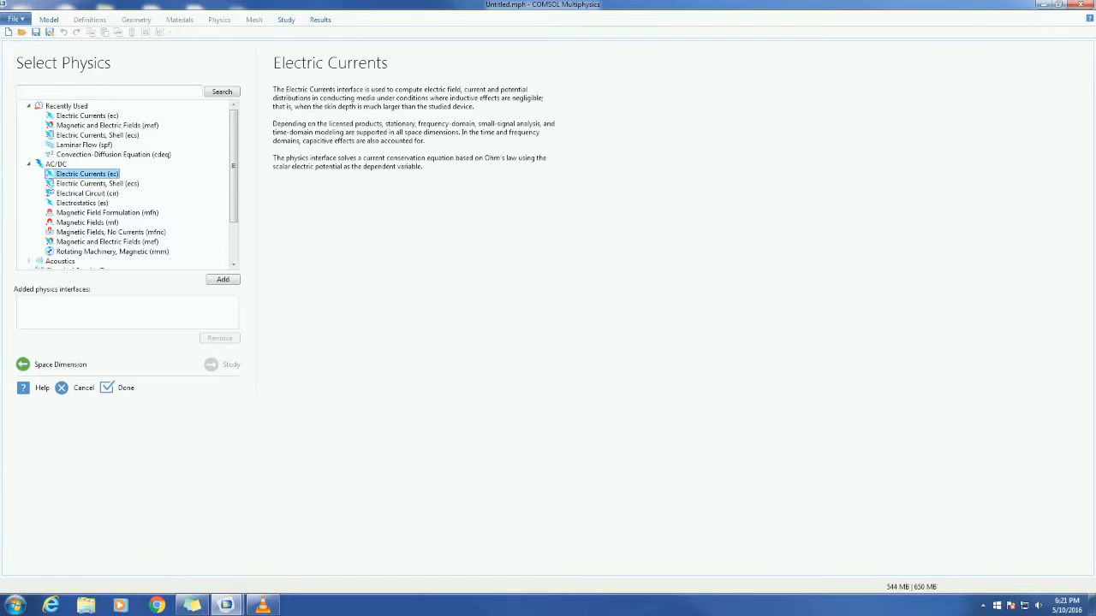
left_click(223, 280)
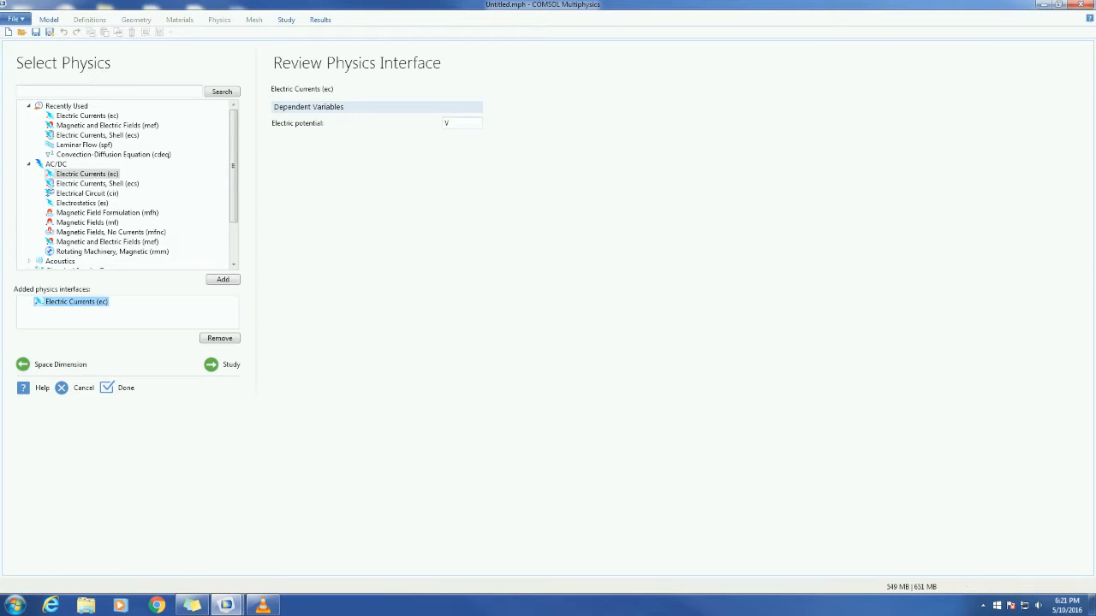
Add a Frequency Domain study for the Electric Currents interface and finish the model wizard
left_click(222, 365)
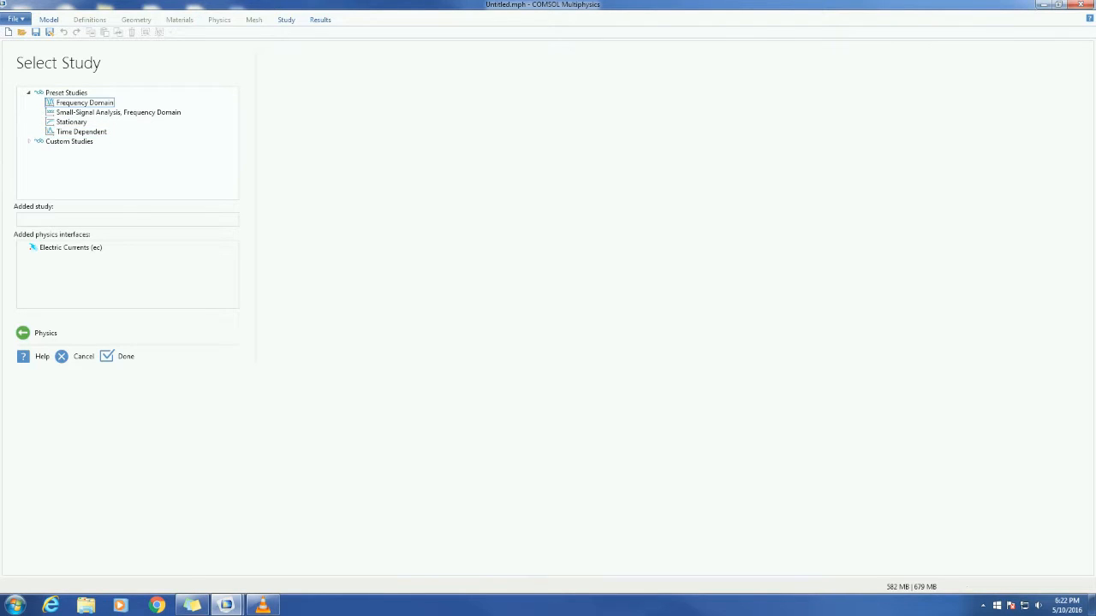
left_click(84, 103)
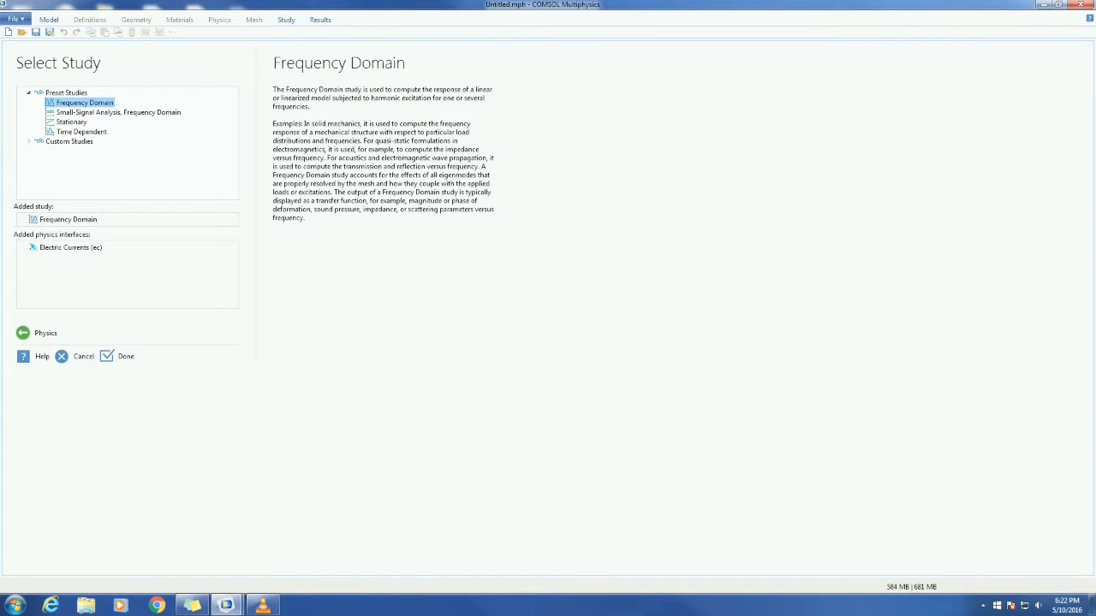
left_click(112, 357)
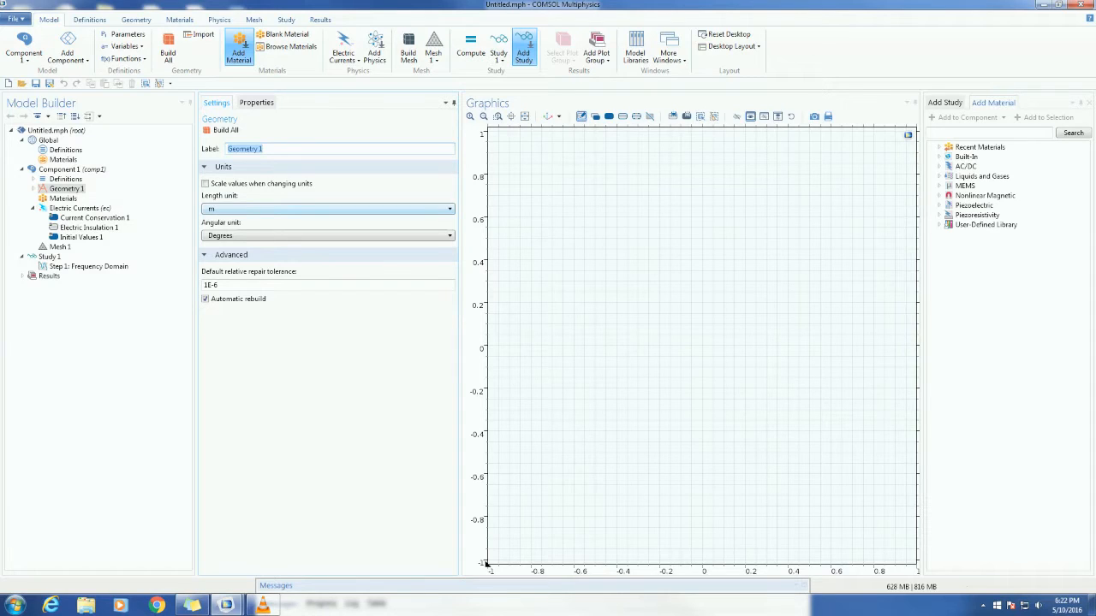
Set the length unit of Geometry 1 to µm
left_click(328, 209)
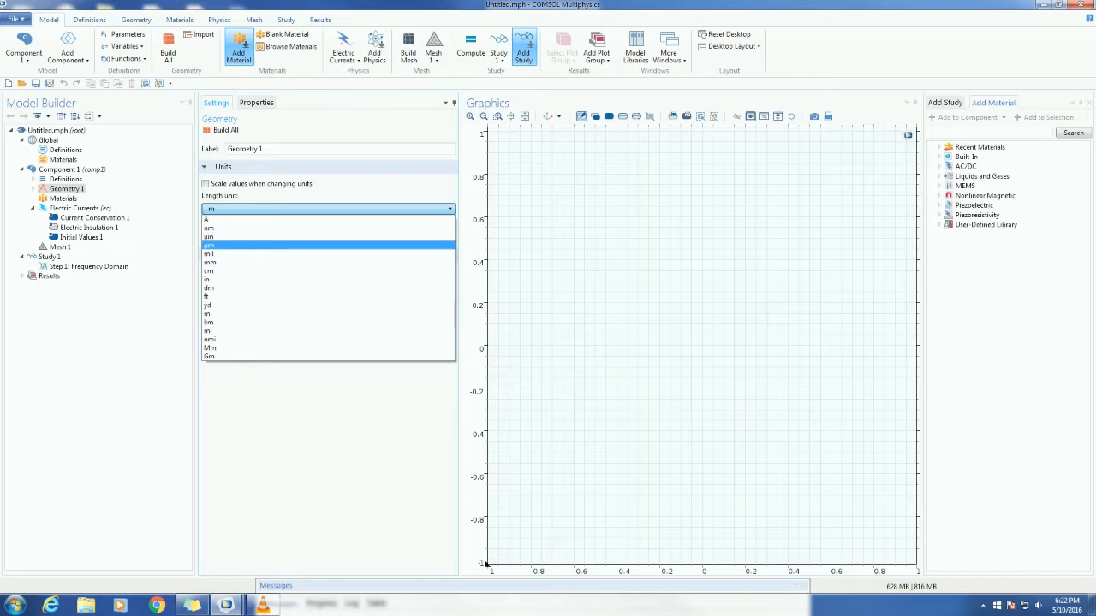
key("Return")
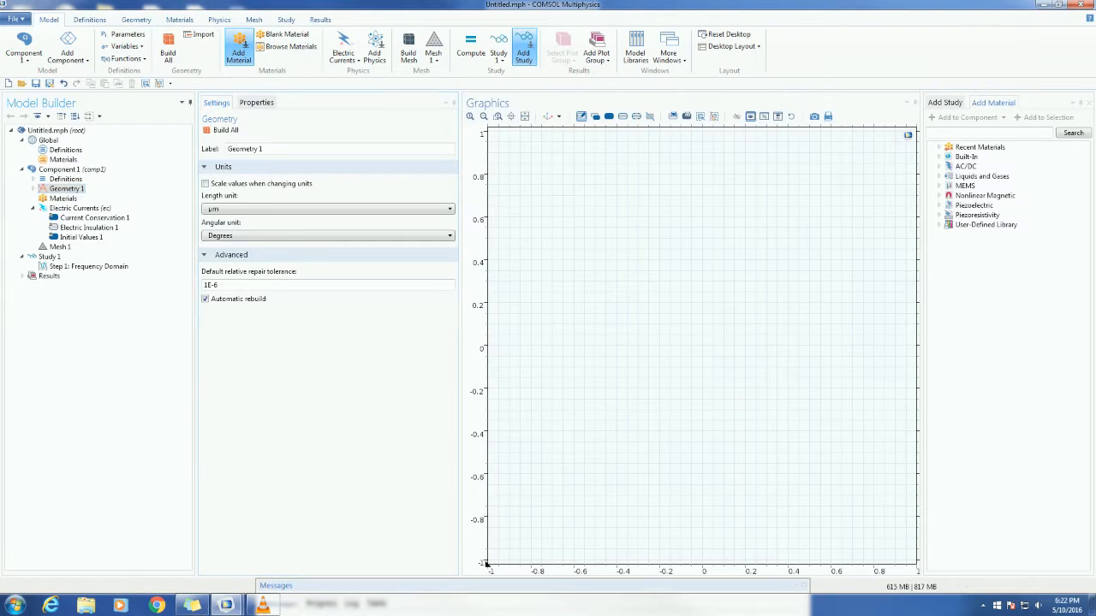
Add a solid circle with a radius of 10 µm centred at the origin to Geometry 1 and build it
right_click(73, 189)
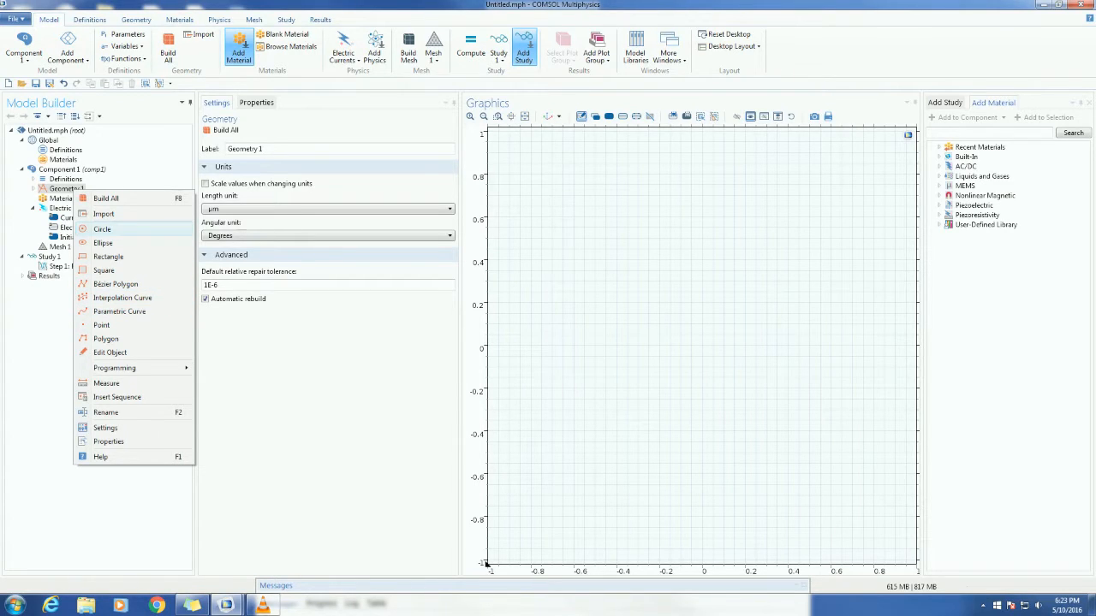
key("Return")
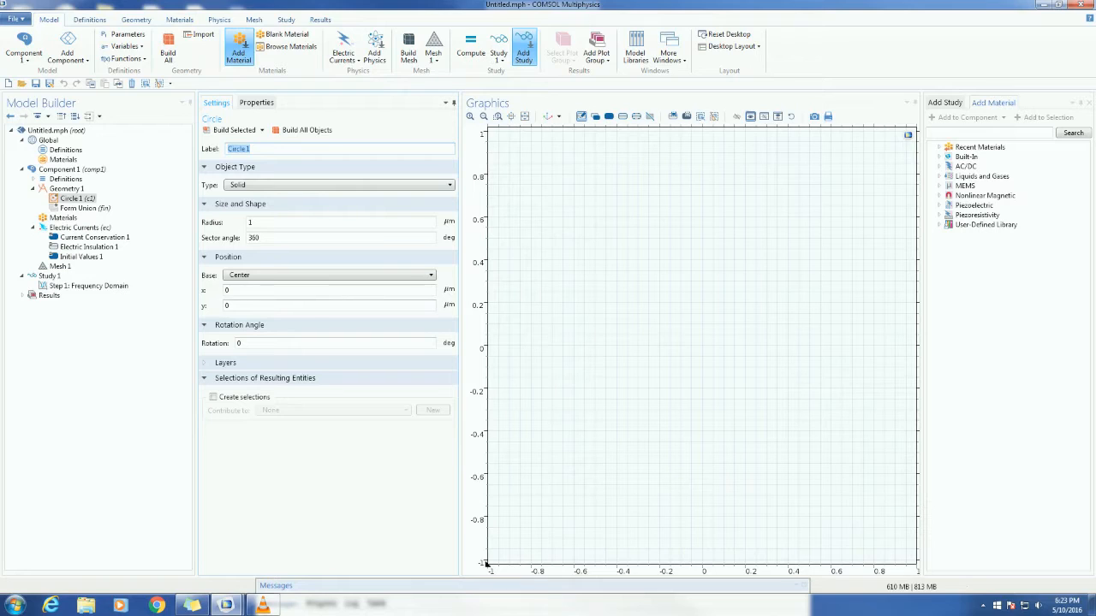
left_click(254, 222)
type("0")
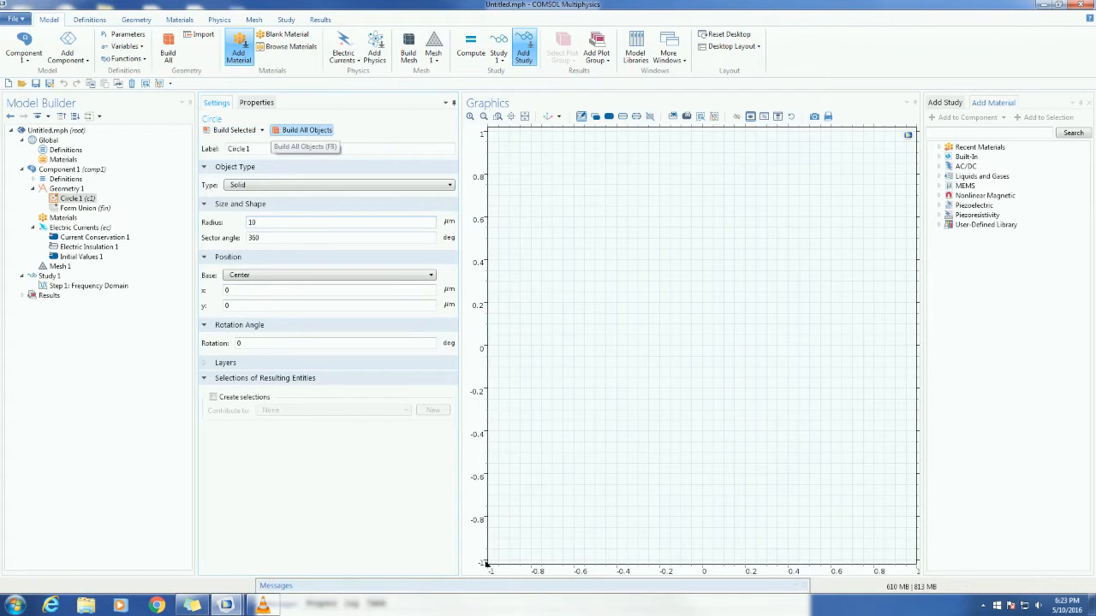
left_click(300, 133)
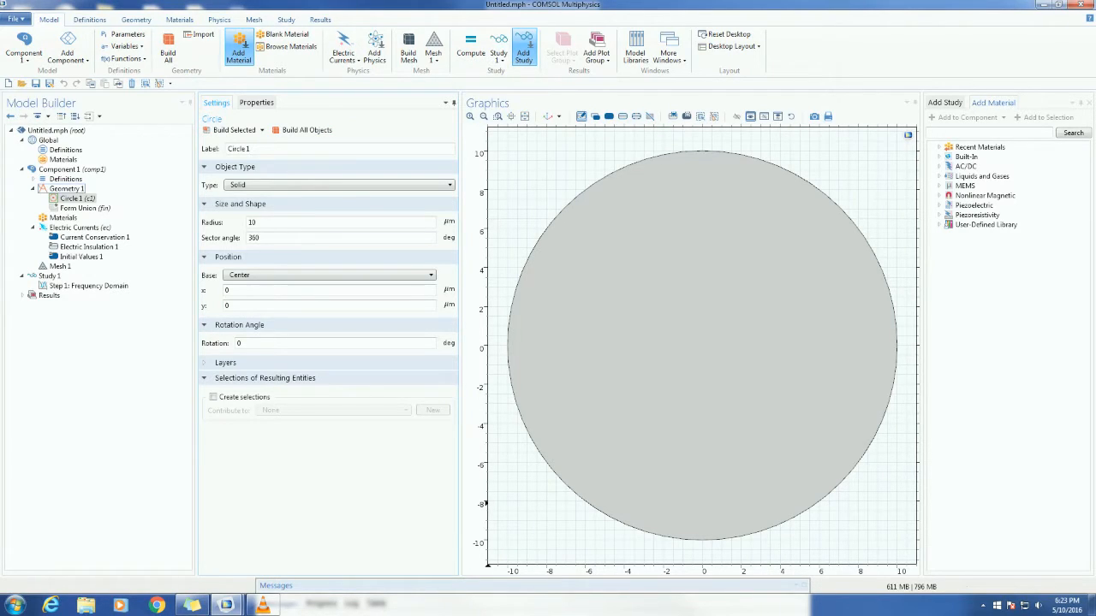
Add a solid rectangle 10 µm wide and 10 µm high with its corner at the origin, and build it
left_click(67, 188)
right_click(69, 188)
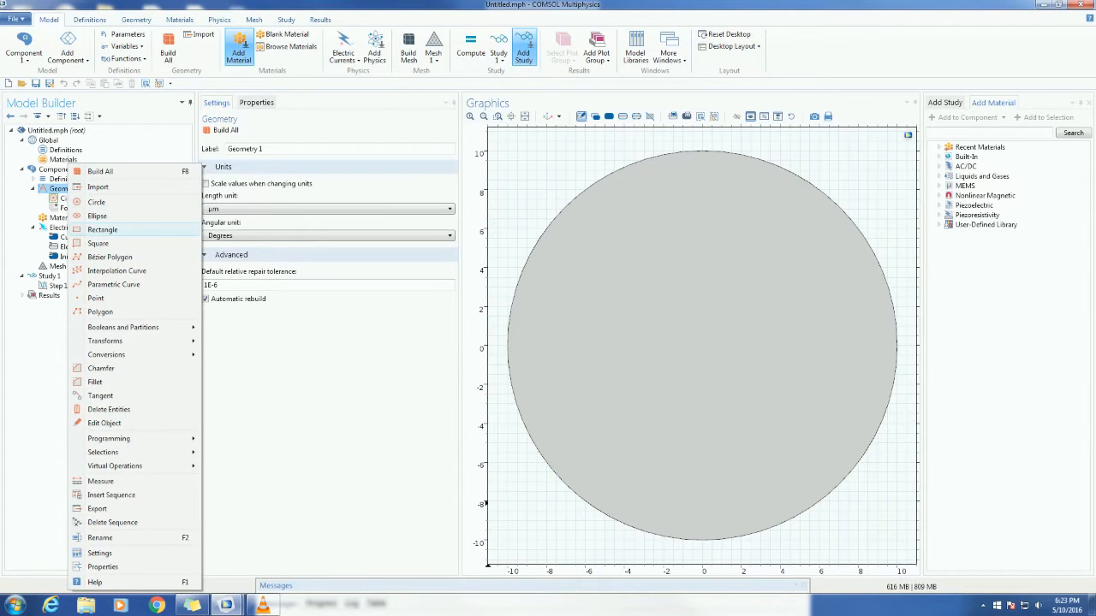
left_click(103, 229)
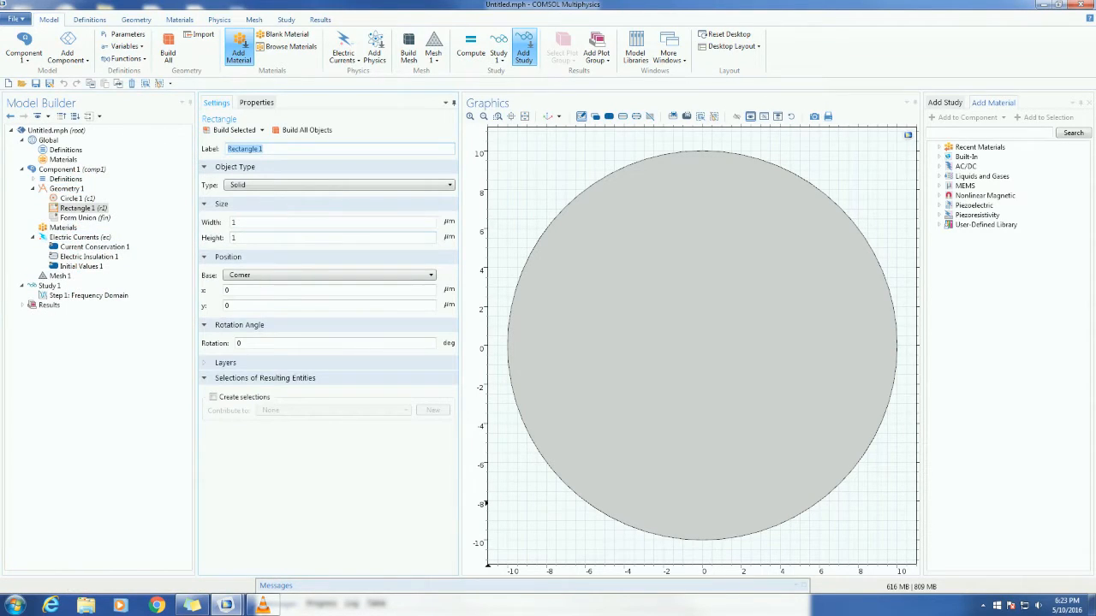
left_click(240, 222)
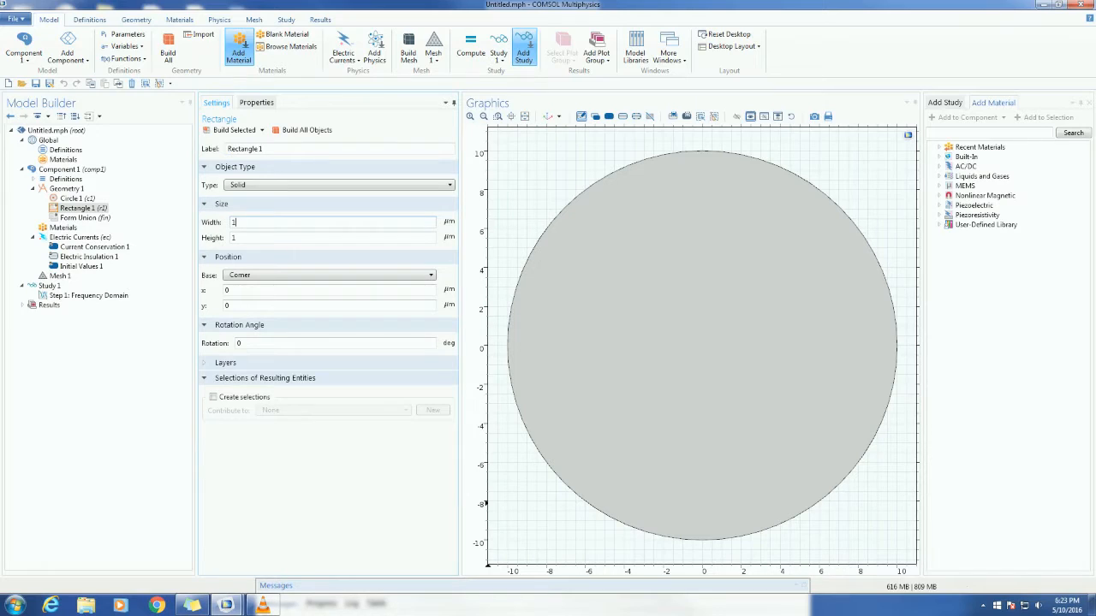
type("0")
key("Tab")
type("0")
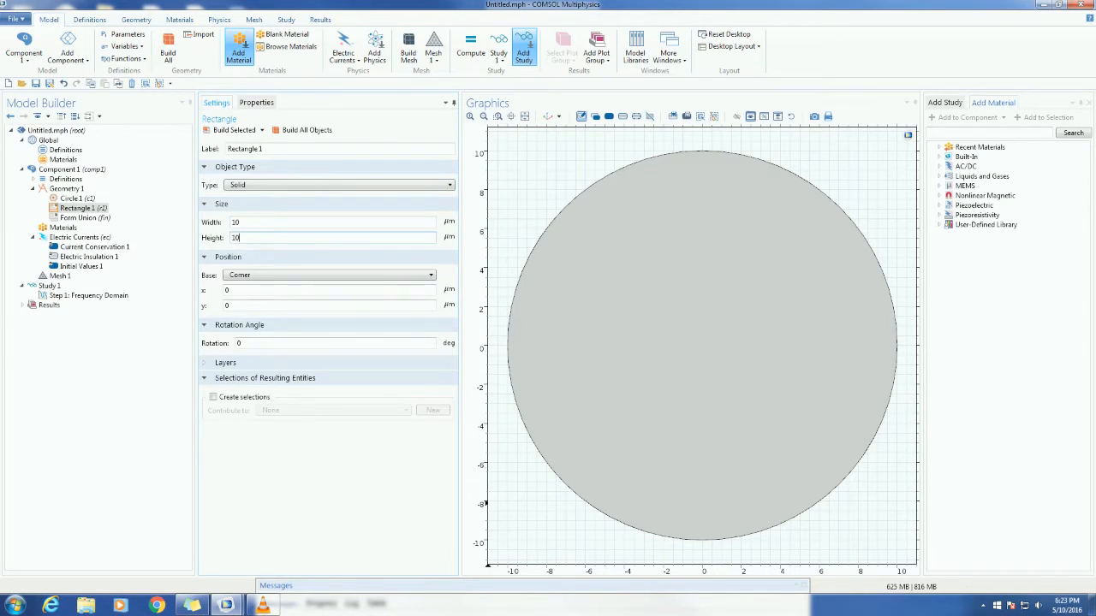
key("F6")
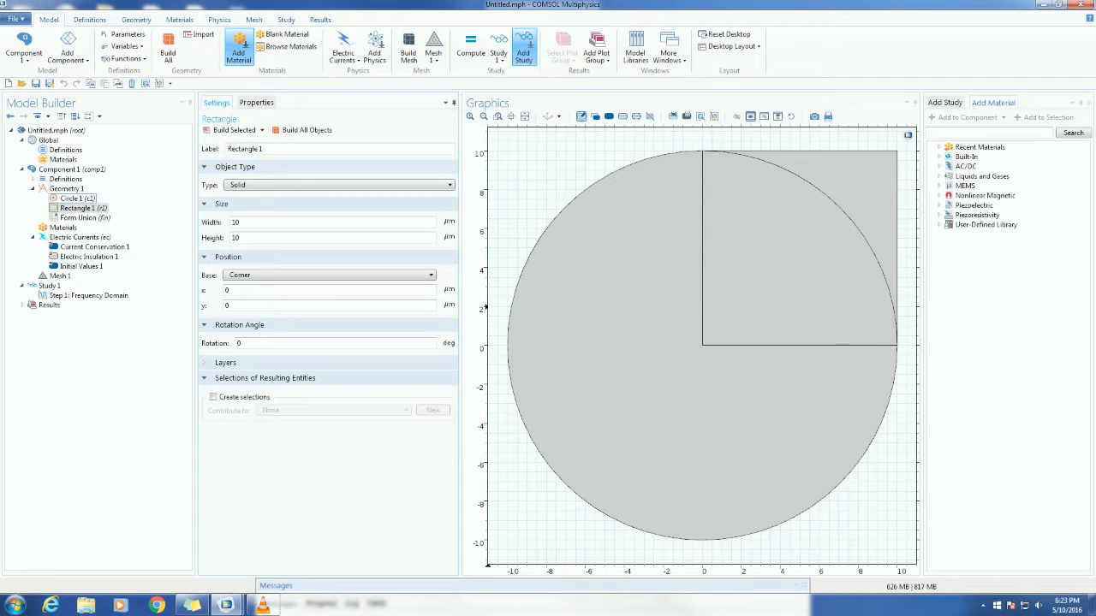
Delete the 10 µm radius circle and the 10 by 10 µm rectangle from Geometry 1
right_click(62, 199)
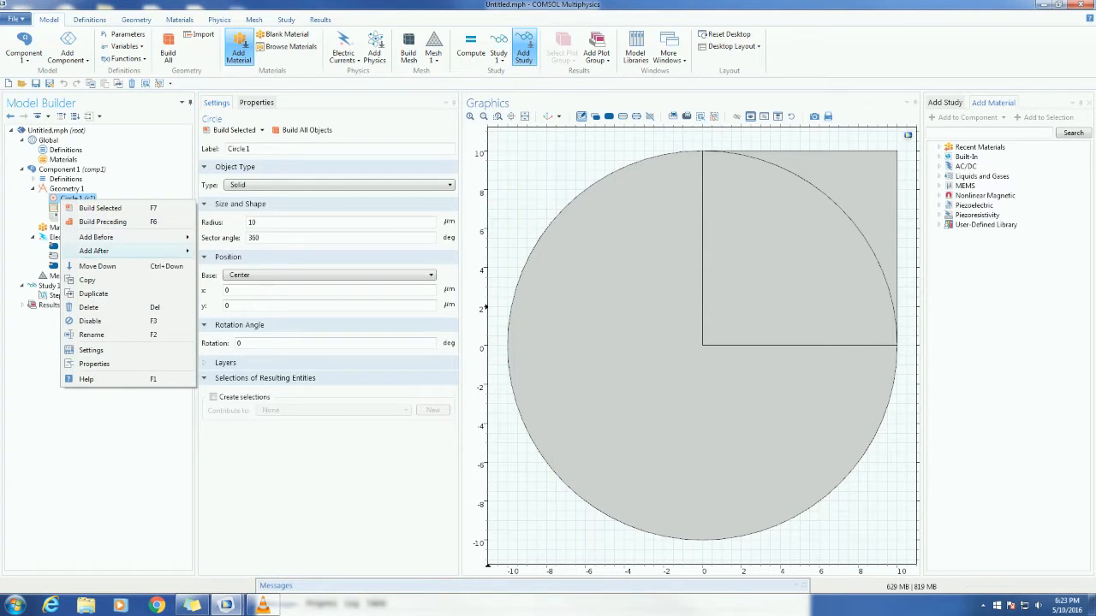
key("Delete")
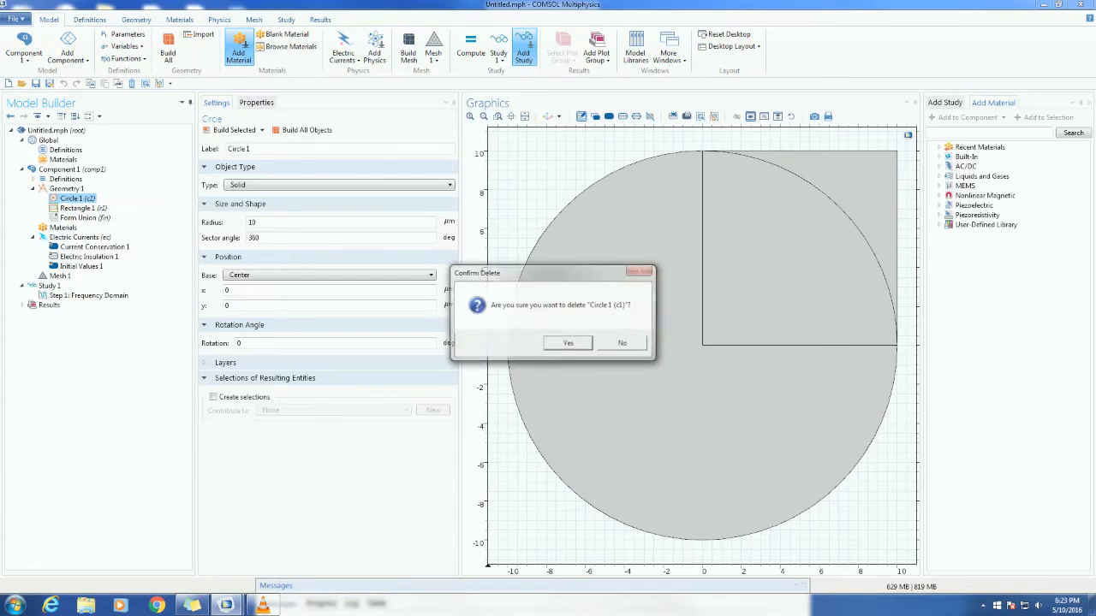
key("Return")
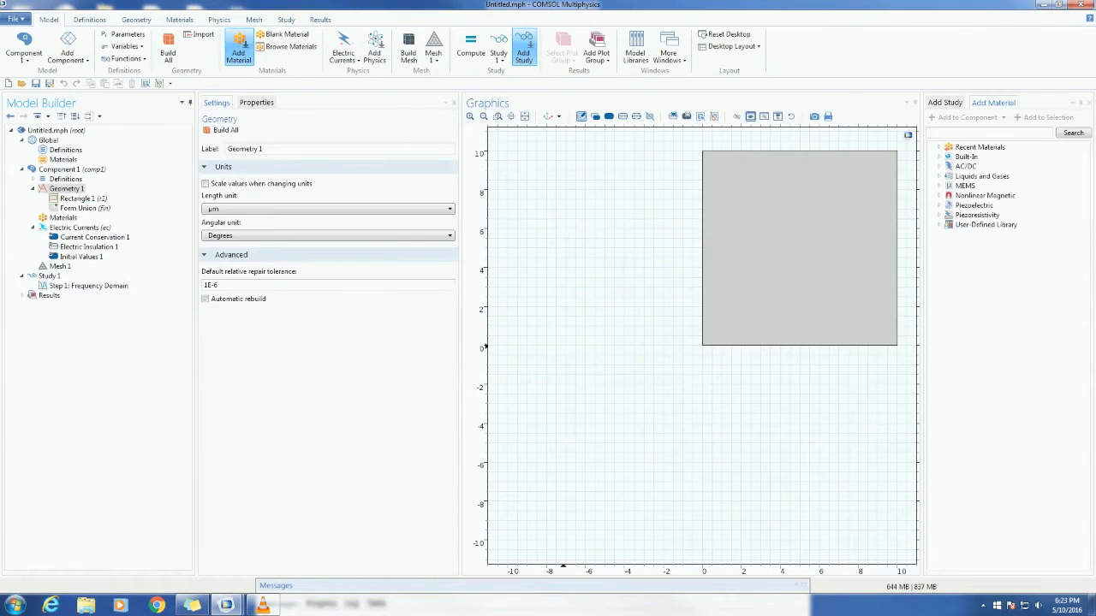
left_click(70, 198)
right_click(70, 199)
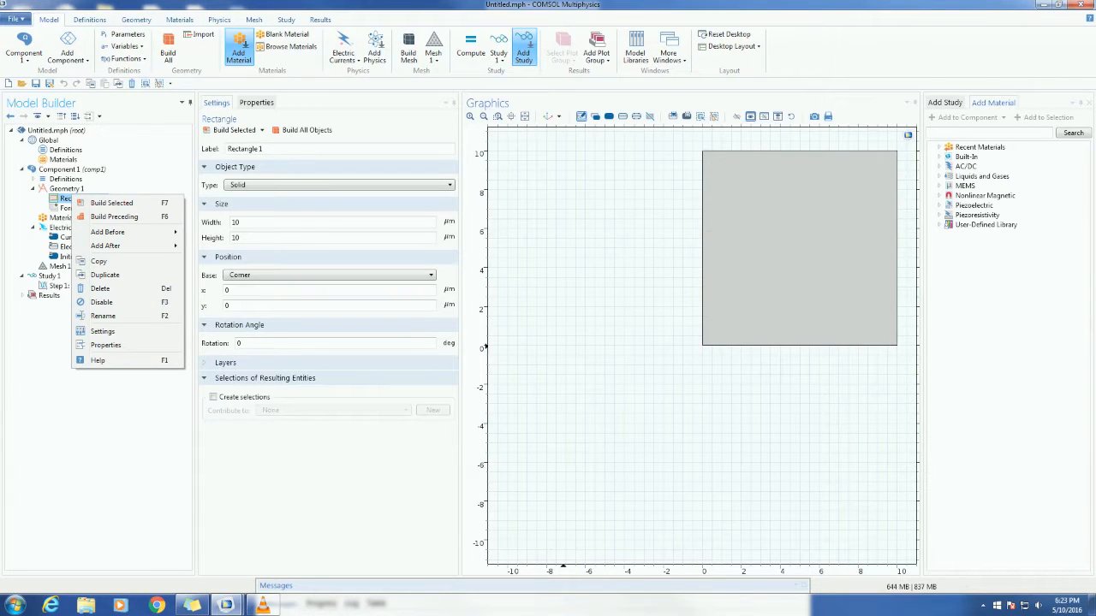
left_click(101, 289)
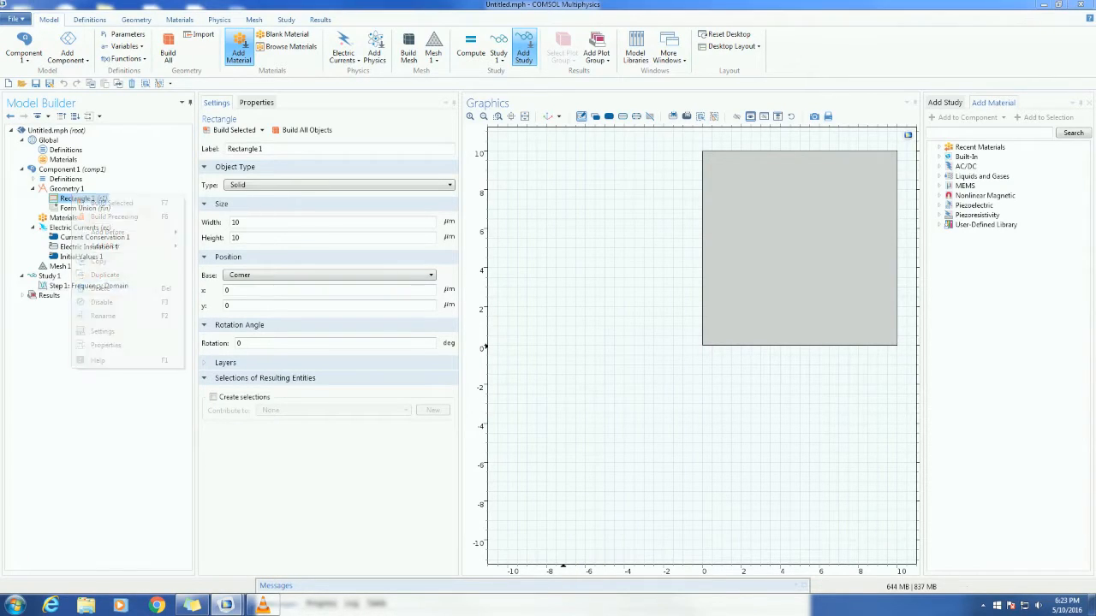
key("Return")
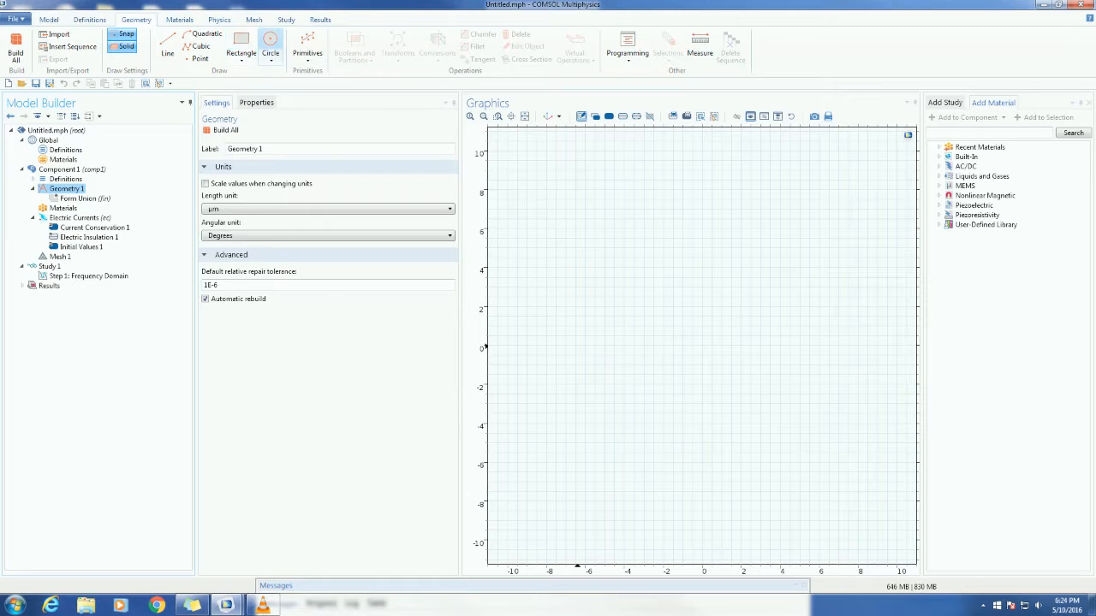
Draw a rectangle about 12 by 5 µm and an overlapping circle of about 6 µm radius centred near (-1, 0.5)
left_click(240, 43)
mouse_move(555, 199)
left_mouse_down()
mouse_move(568, 240)
mouse_move(790, 297)
left_mouse_up()
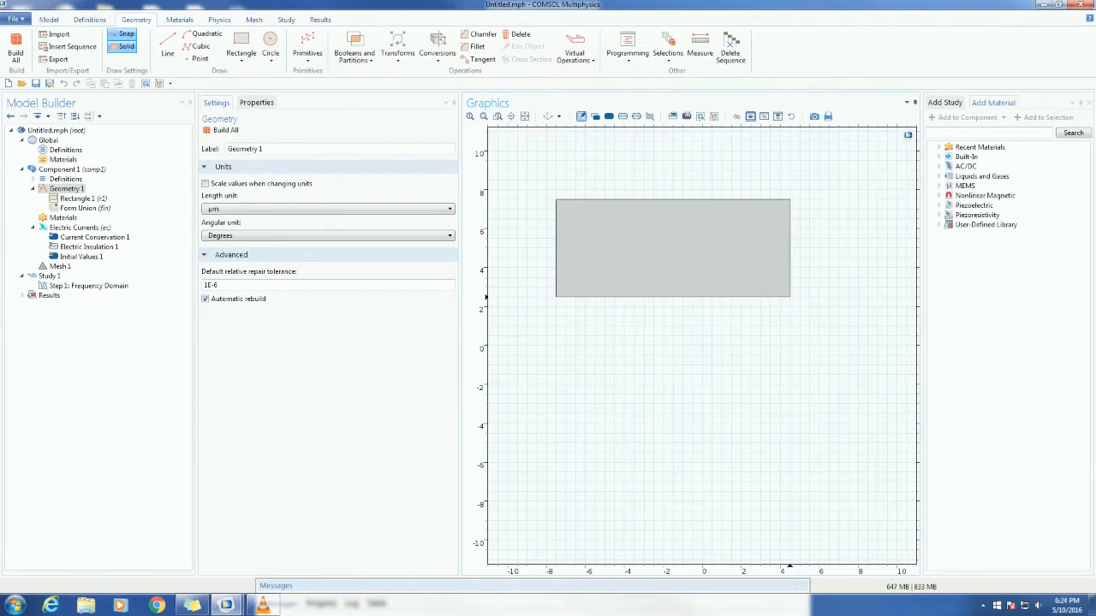
left_click(269, 43)
left_click_drag(682, 336, 566, 414)
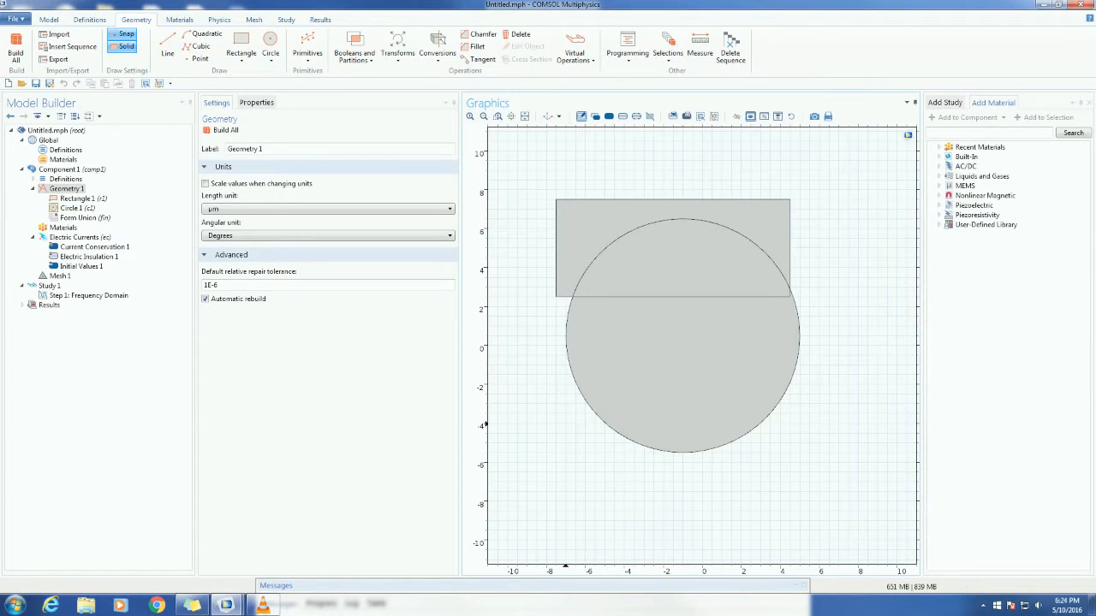
Delete the 6 µm radius circle and the 12 by 5 µm rectangle from Geometry 1
left_click(70, 208)
right_click(70, 208)
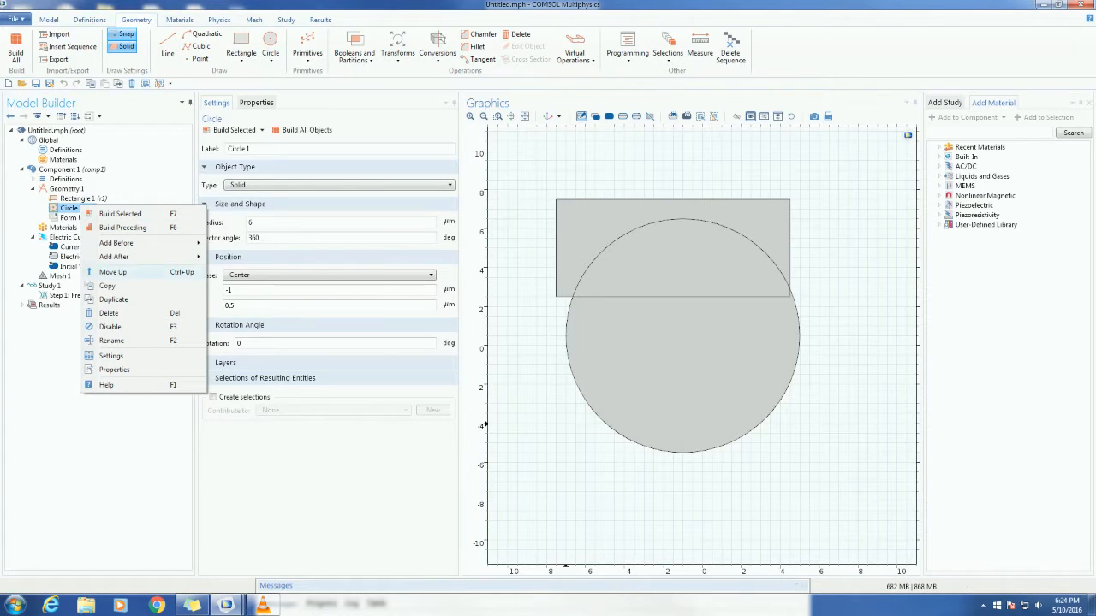
left_click(109, 312)
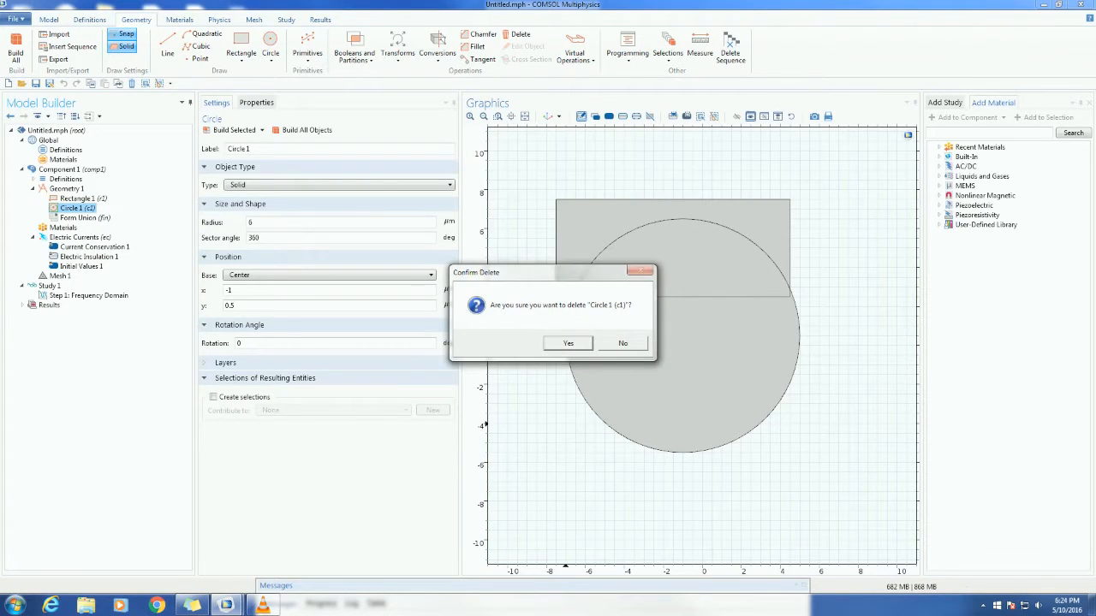
left_click(556, 341)
right_click(81, 199)
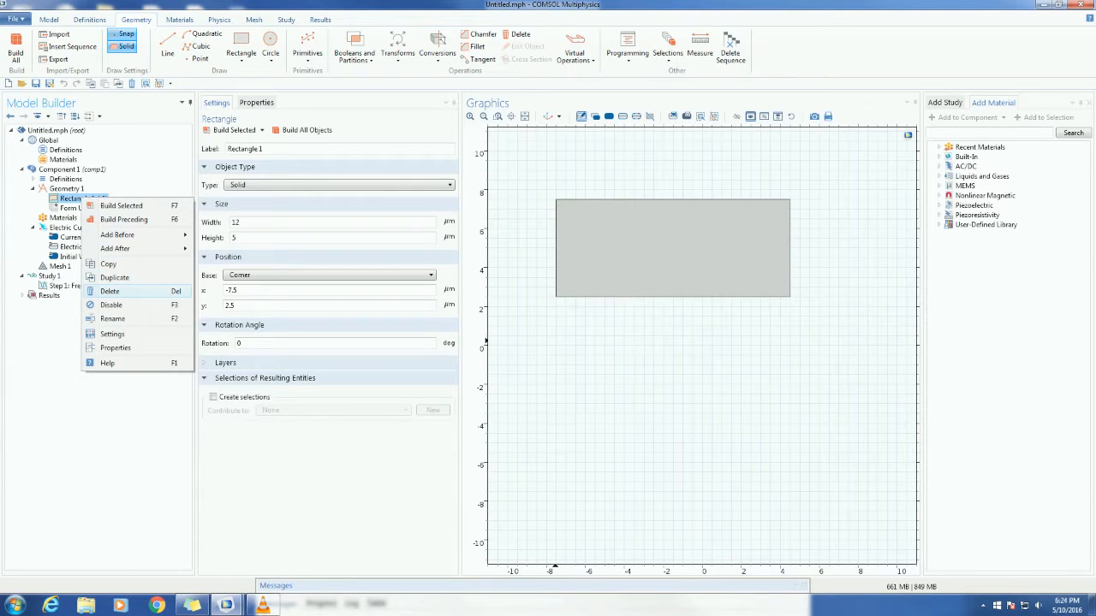
left_click(109, 291)
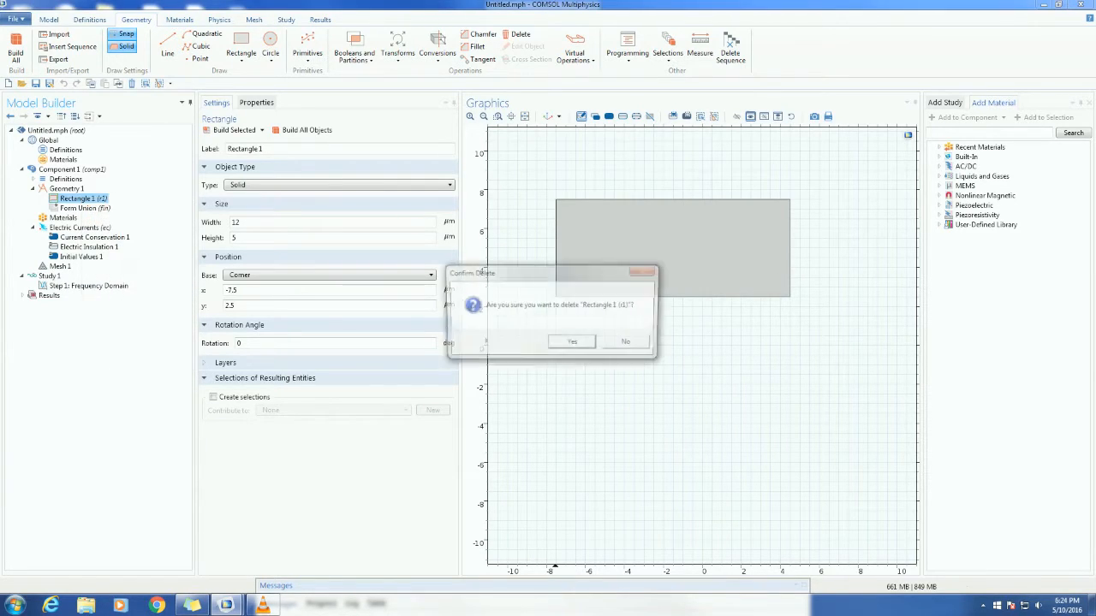
left_click(590, 343)
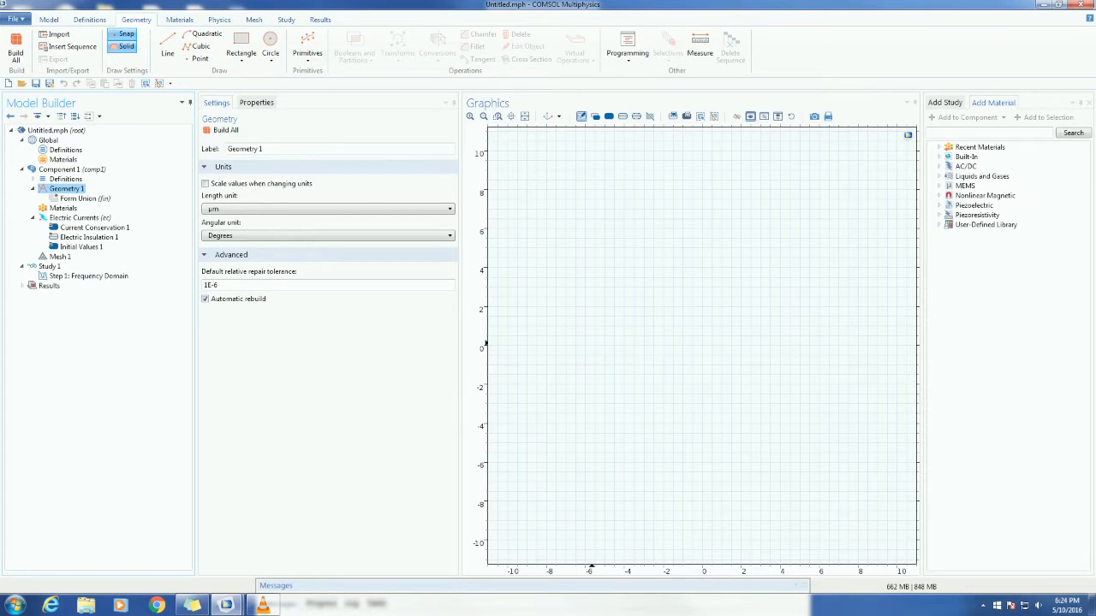
Import the DXF file Sample from the Desktop into Geometry 1, with all layers and the Form solids option
left_click(58, 34)
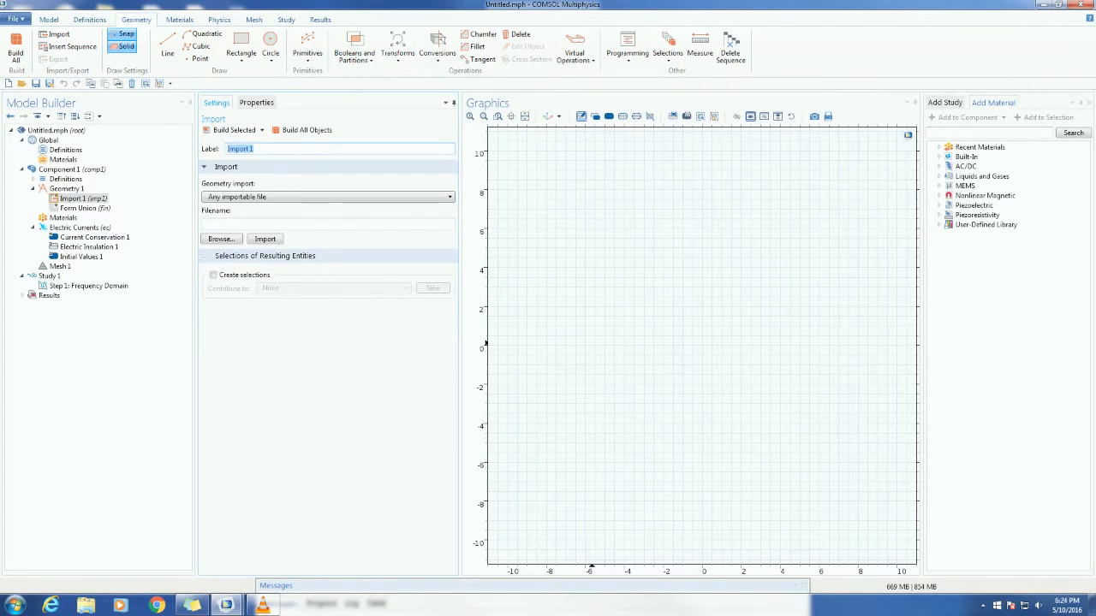
left_click(220, 239)
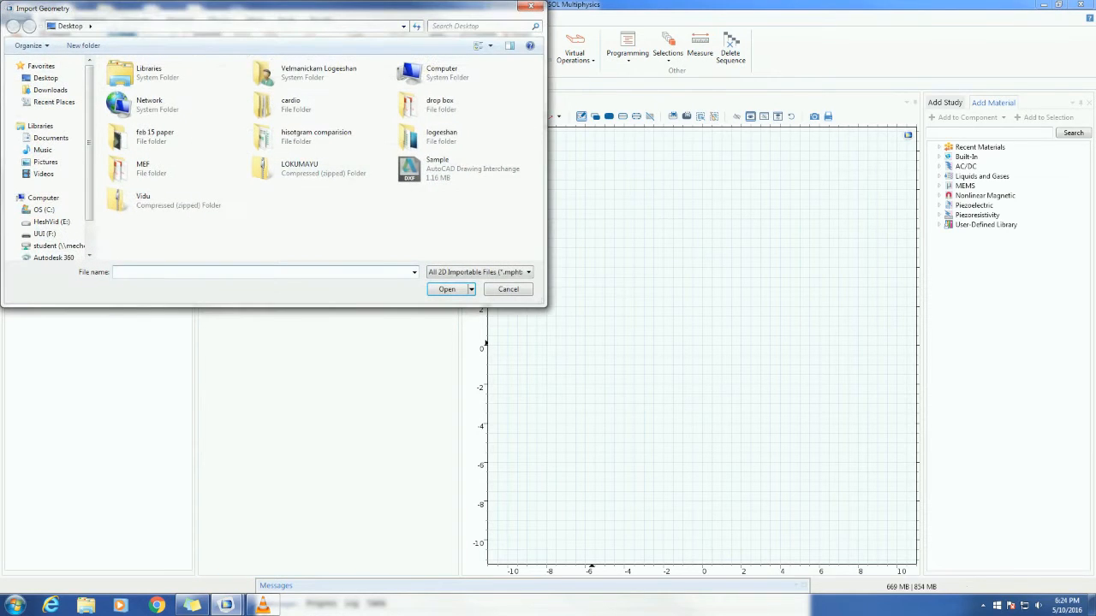
left_click(462, 168)
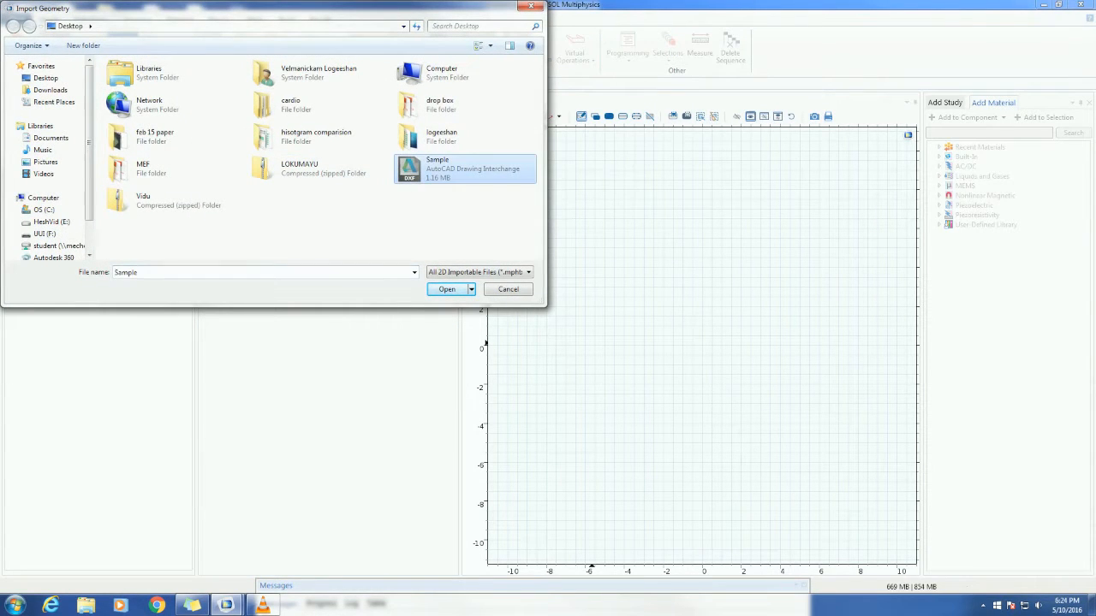
left_click(447, 289)
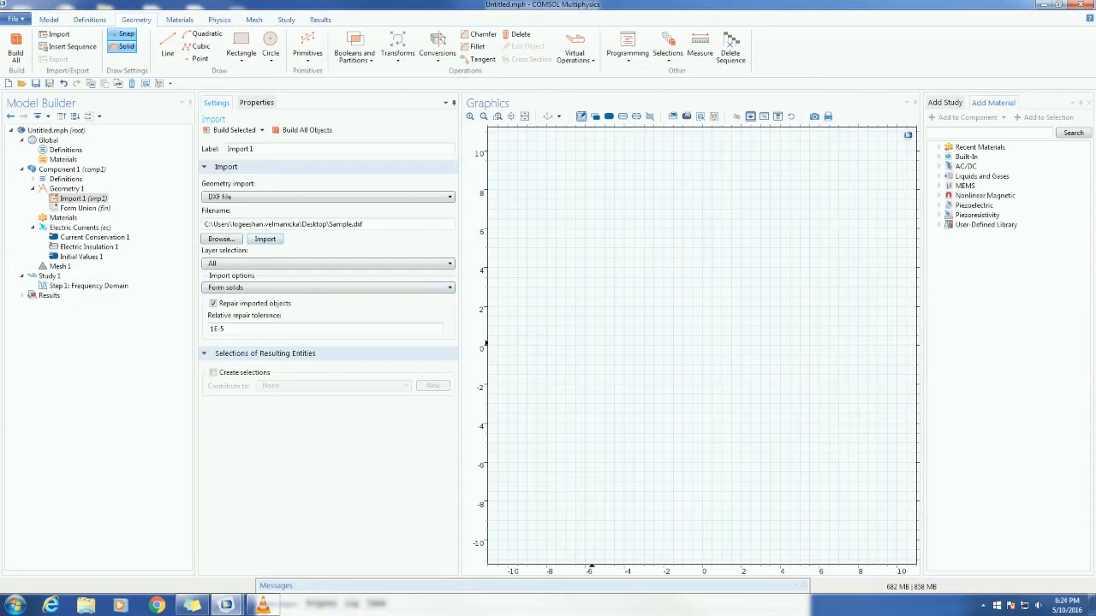
left_click(265, 239)
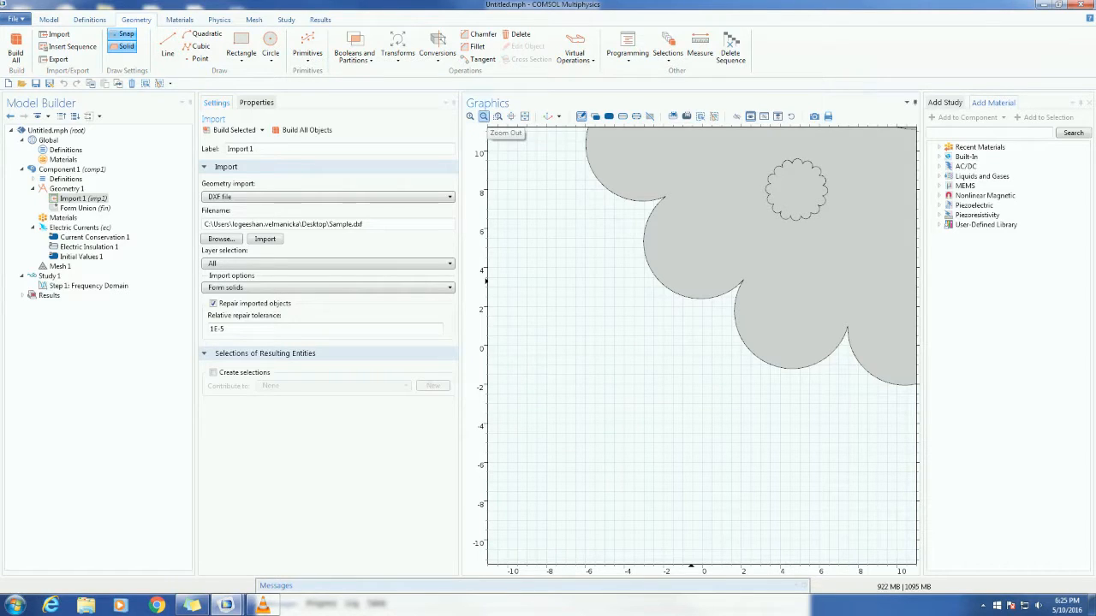
Draw a solid rectangle around the whole imported pattern, leaving a small margin on every side
left_click(484, 117)
left_click(484, 116)
left_click(484, 116)
left_click(484, 117)
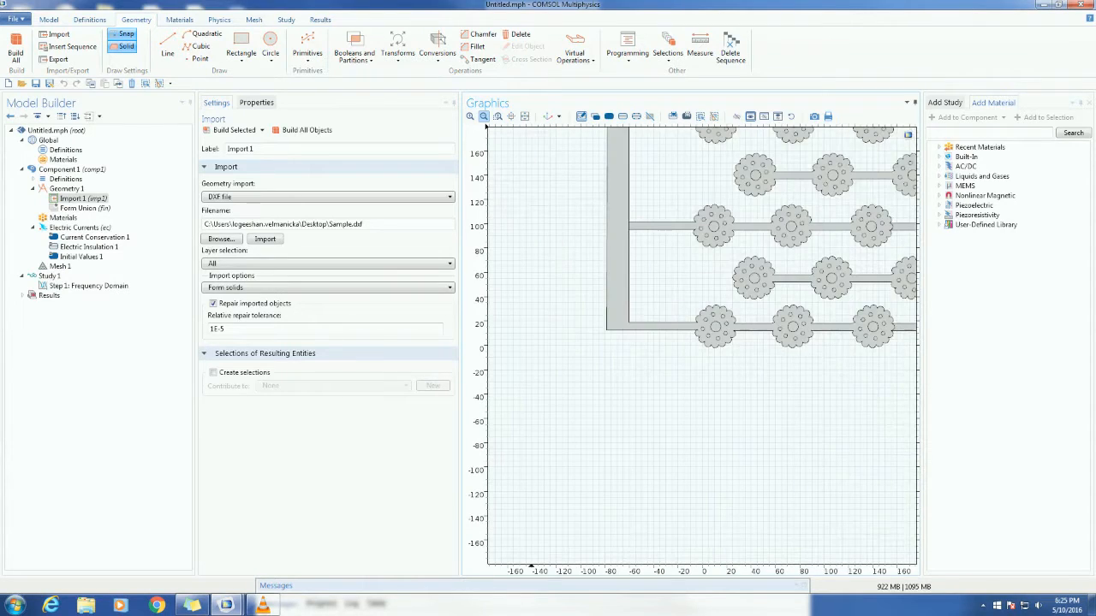
left_click(484, 116)
left_click(484, 117)
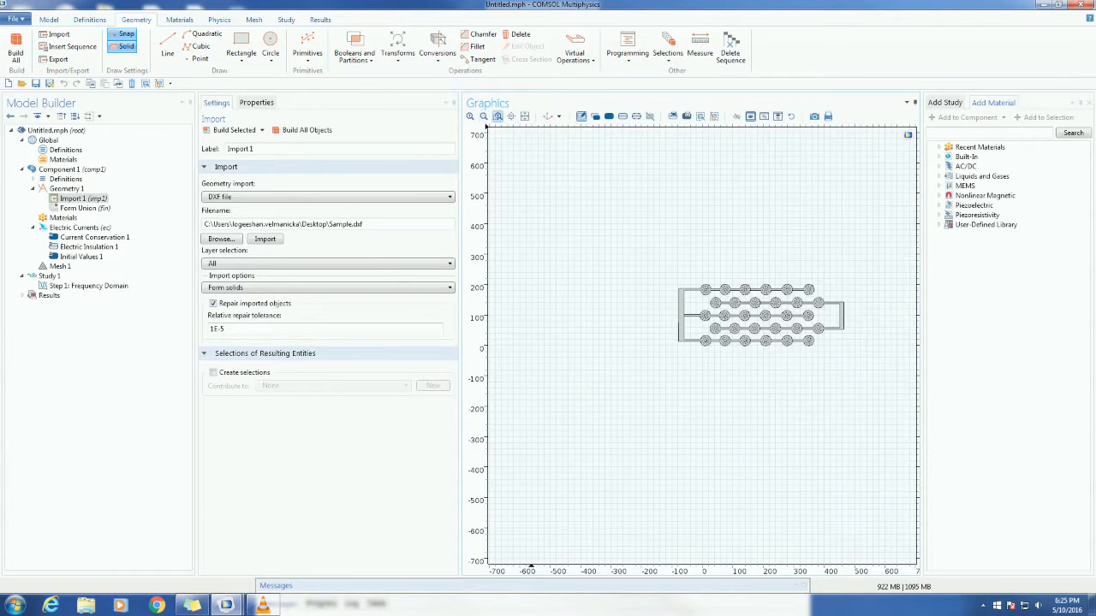
left_click_drag(670, 276, 862, 368)
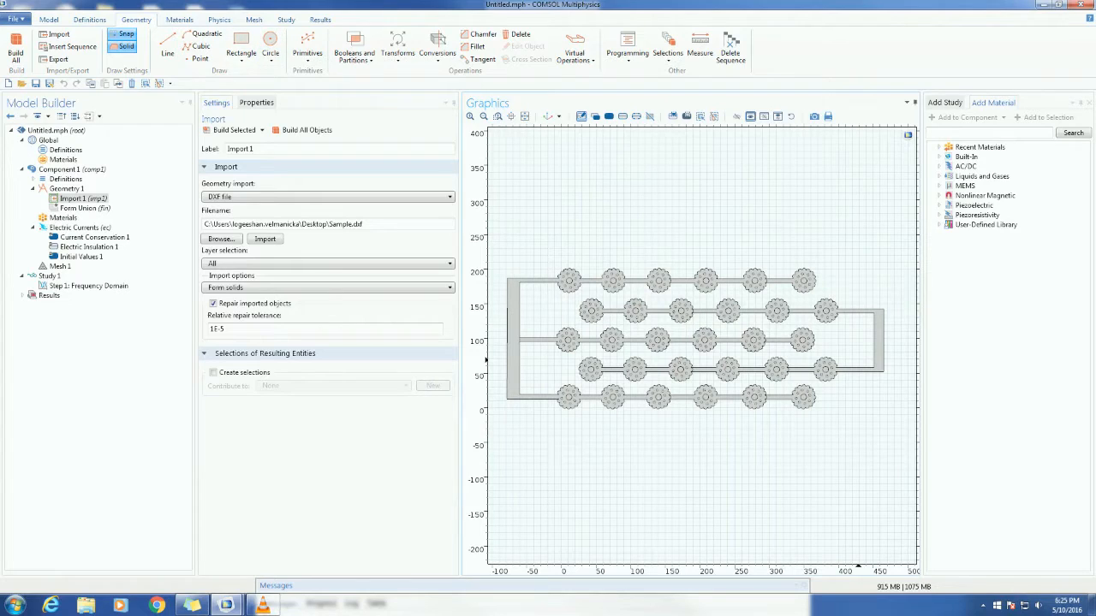
left_click_drag(499, 262, 893, 415)
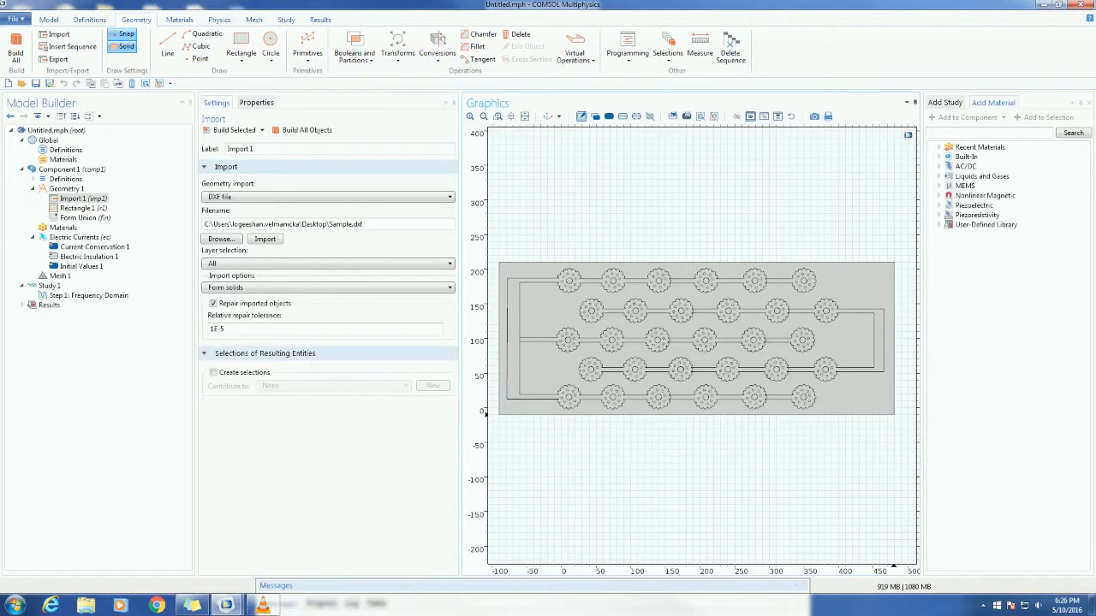
Add Copper from the AC/DC materials and Silica glass from the recent materials to the component
left_click(939, 167)
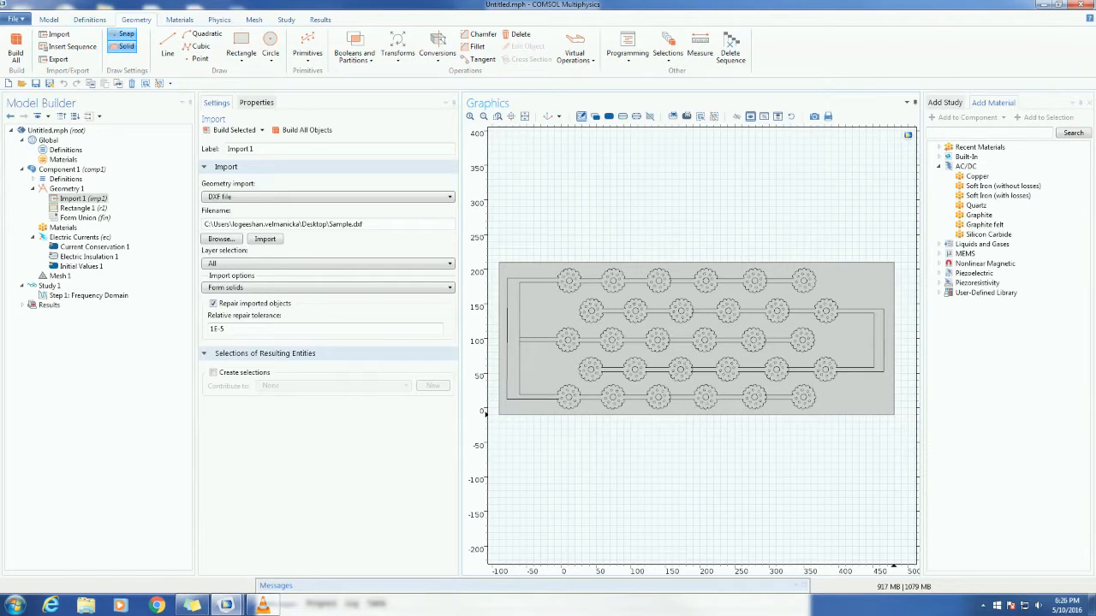
key("Up")
left_click(977, 177)
left_click(968, 118)
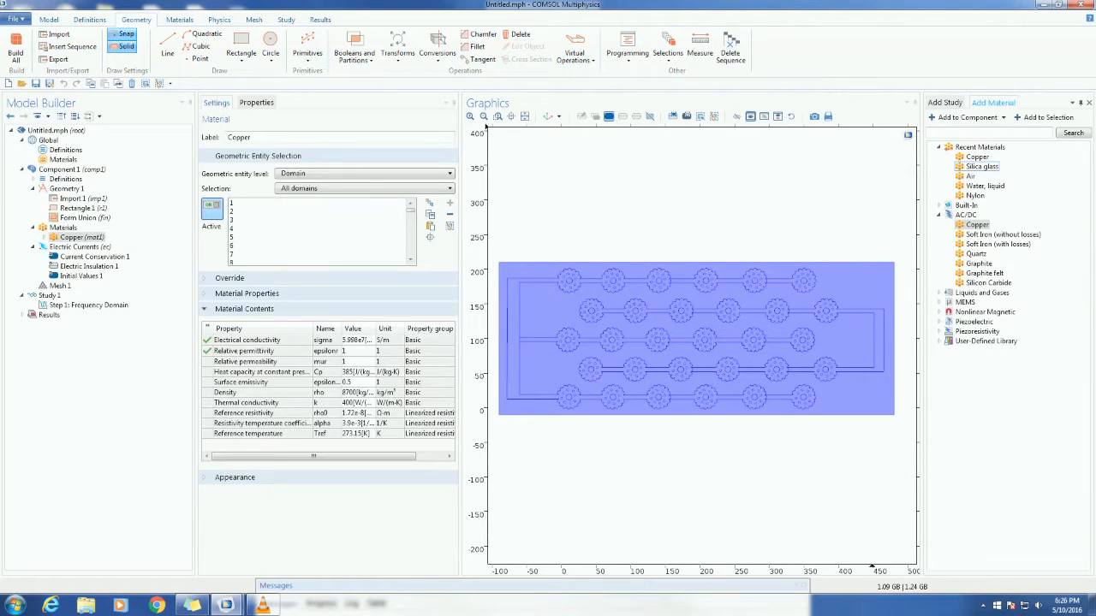
left_click(982, 167)
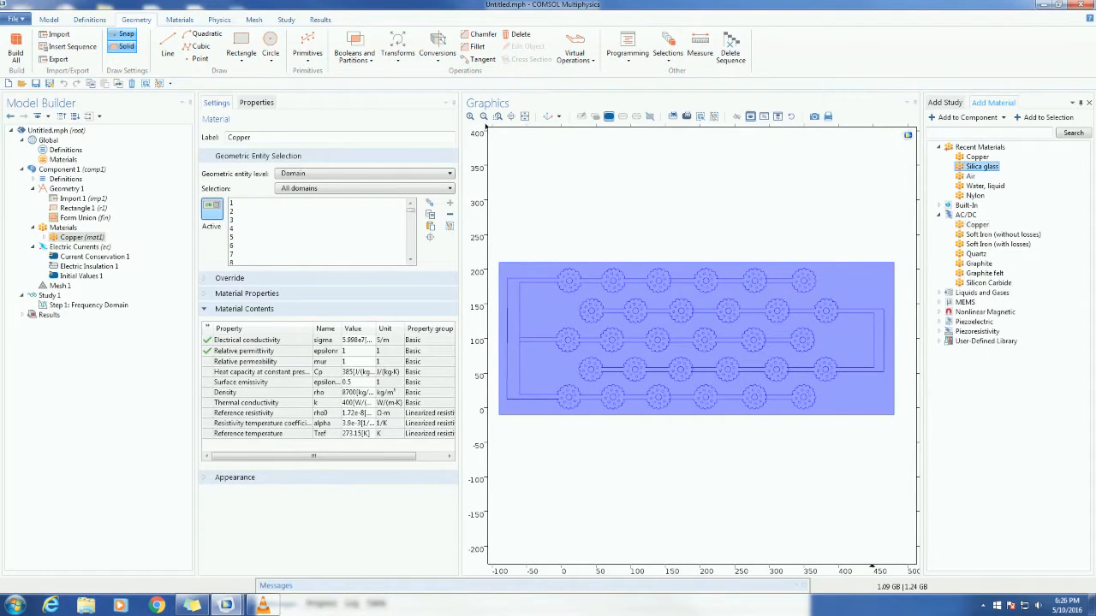
left_click(966, 118)
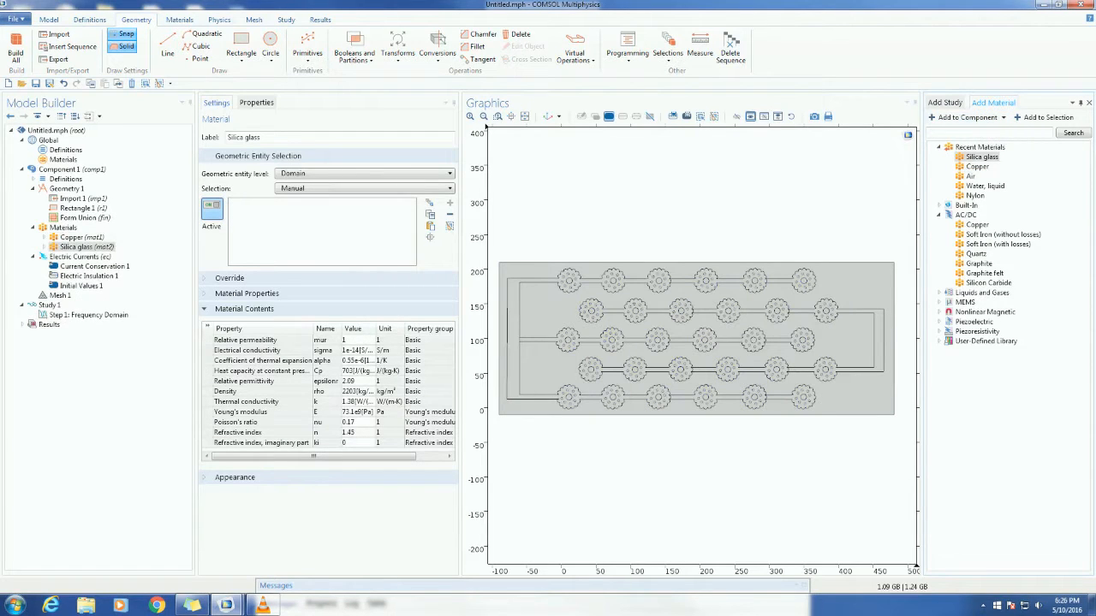
Remove the surrounding rectangle's background domain from Copper and assign that domain to Silica glass
left_click(82, 237)
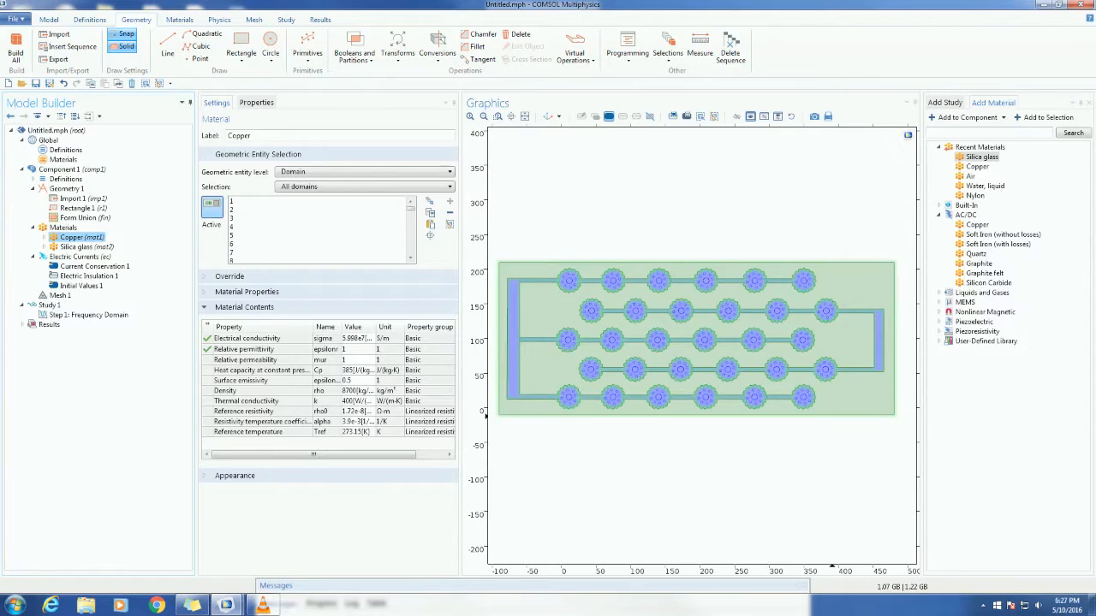
left_click(822, 412)
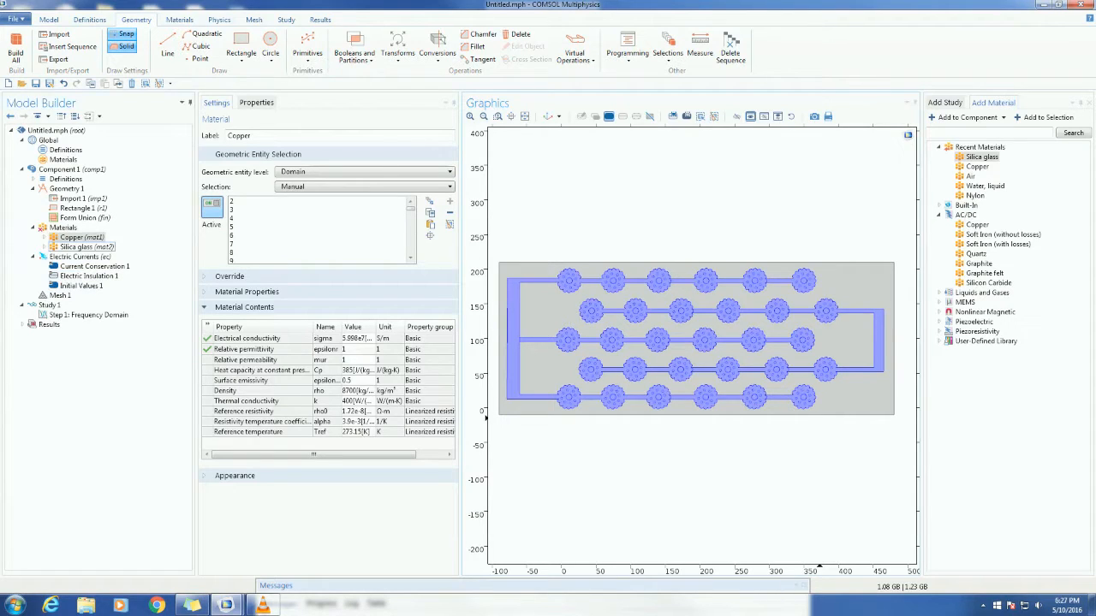
left_click(86, 246)
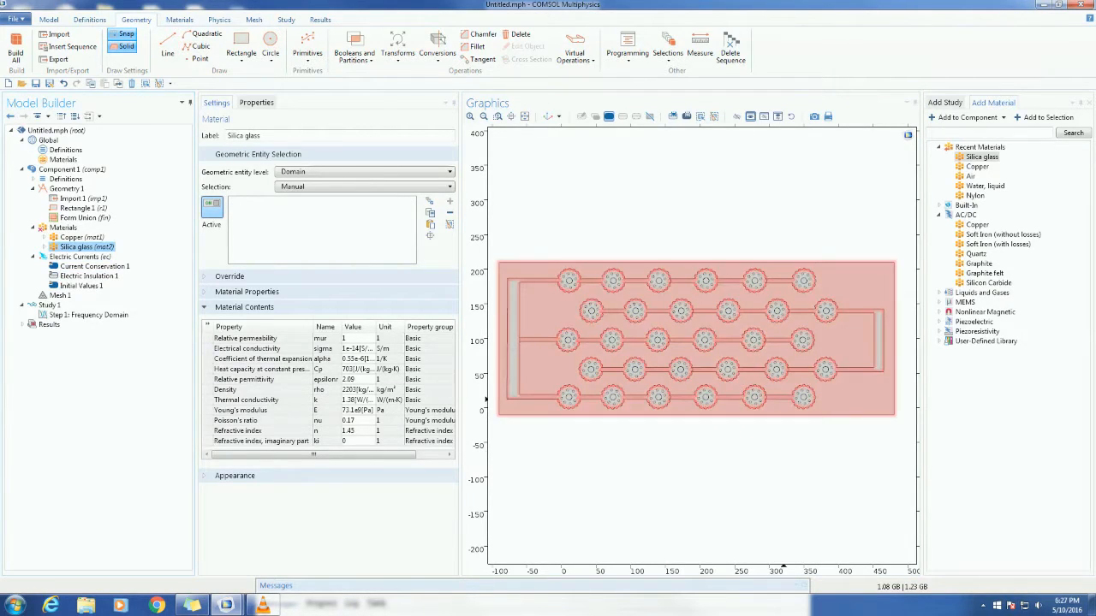
left_click(783, 401)
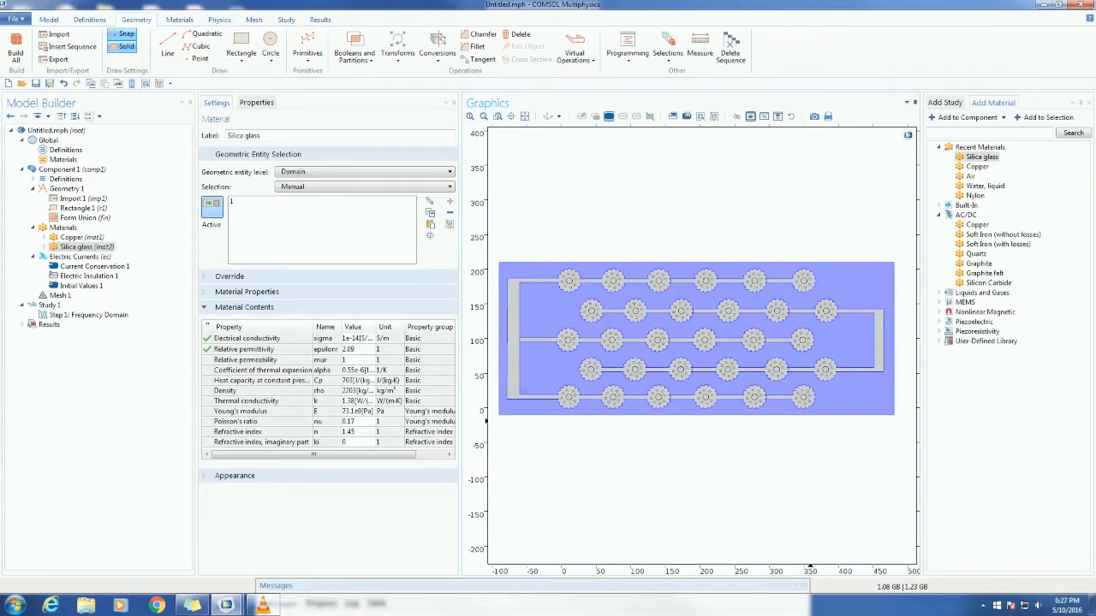
Review the electrical conductivity and relative permittivity of Copper, and the material properties of Silica glass
left_click(82, 237)
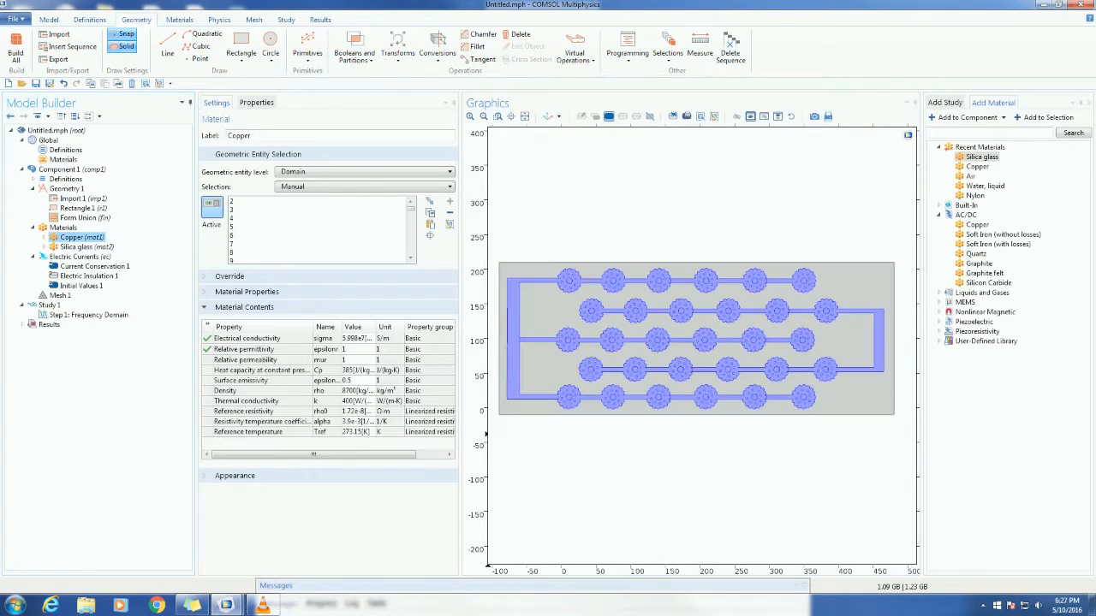
left_click(358, 339)
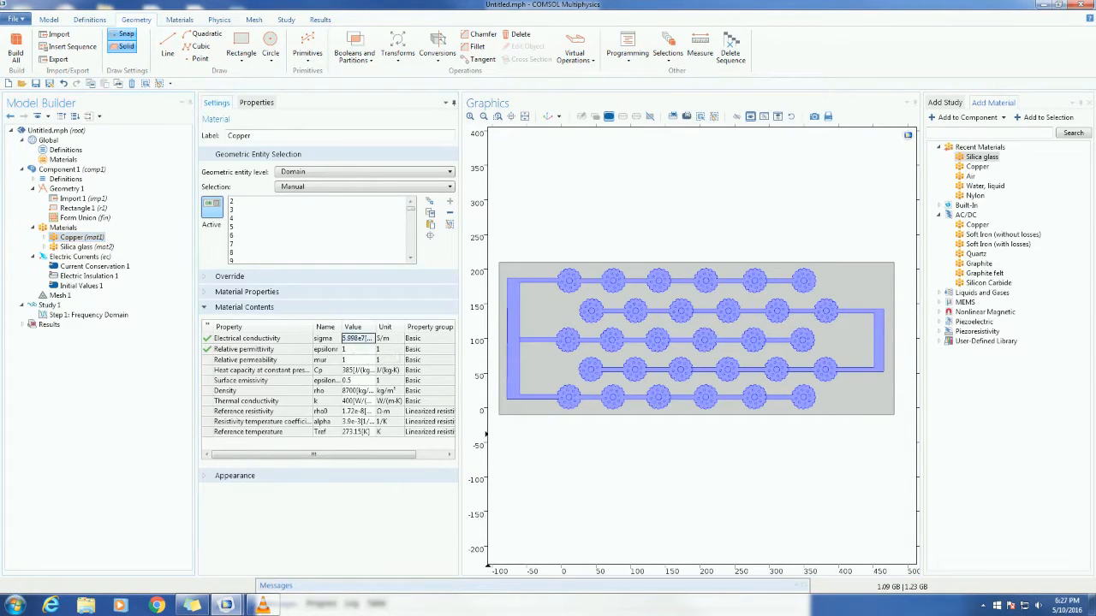
left_click(358, 349)
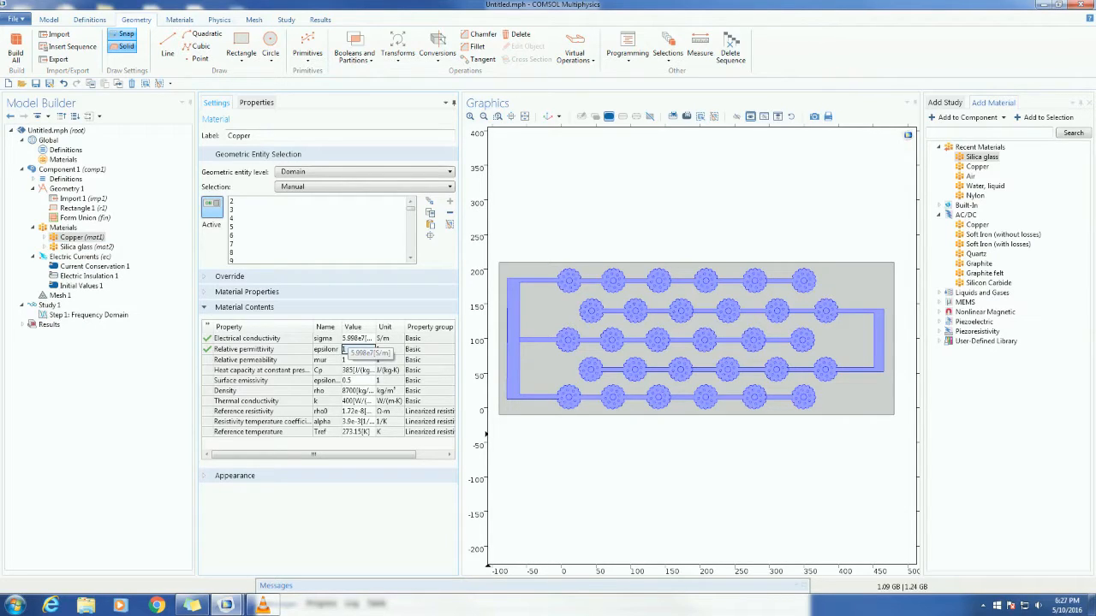
left_click(85, 247)
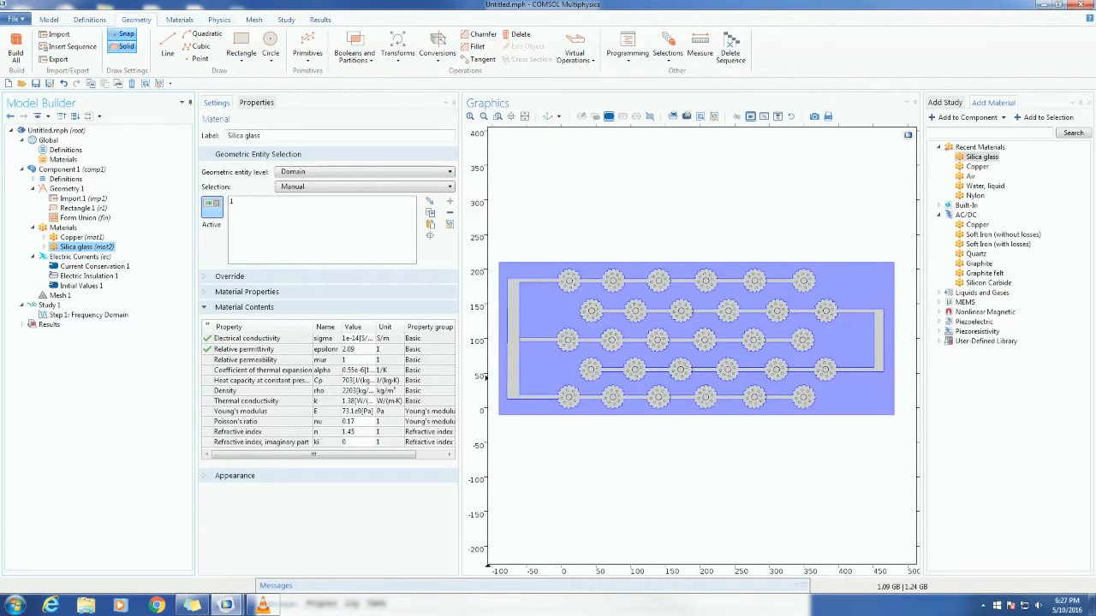
Add an Electric Potential boundary condition to the Electric Currents physics
right_click(81, 257)
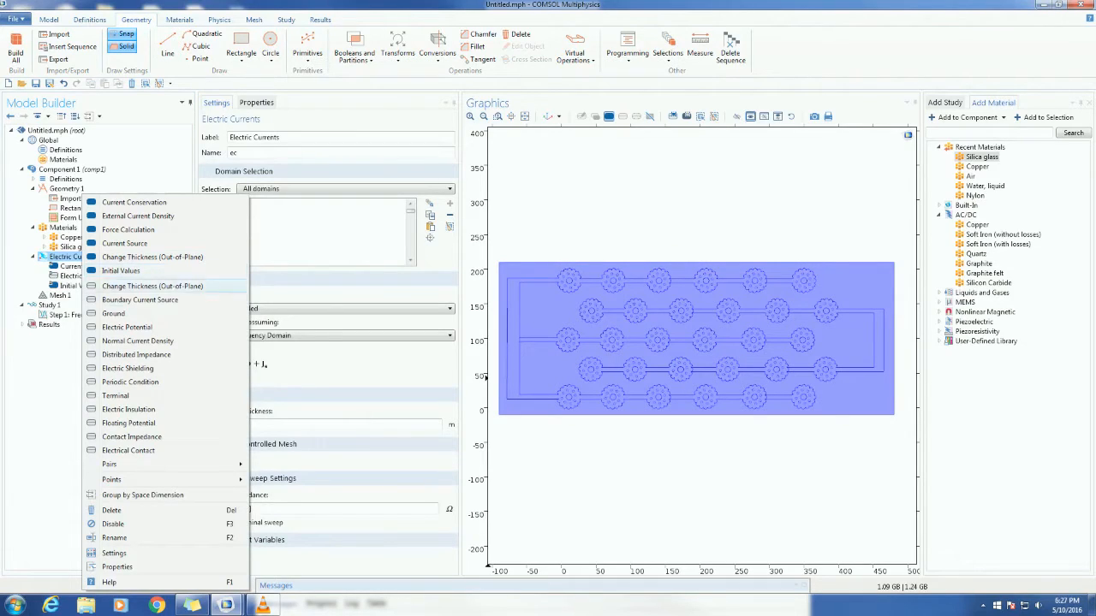
left_click(127, 327)
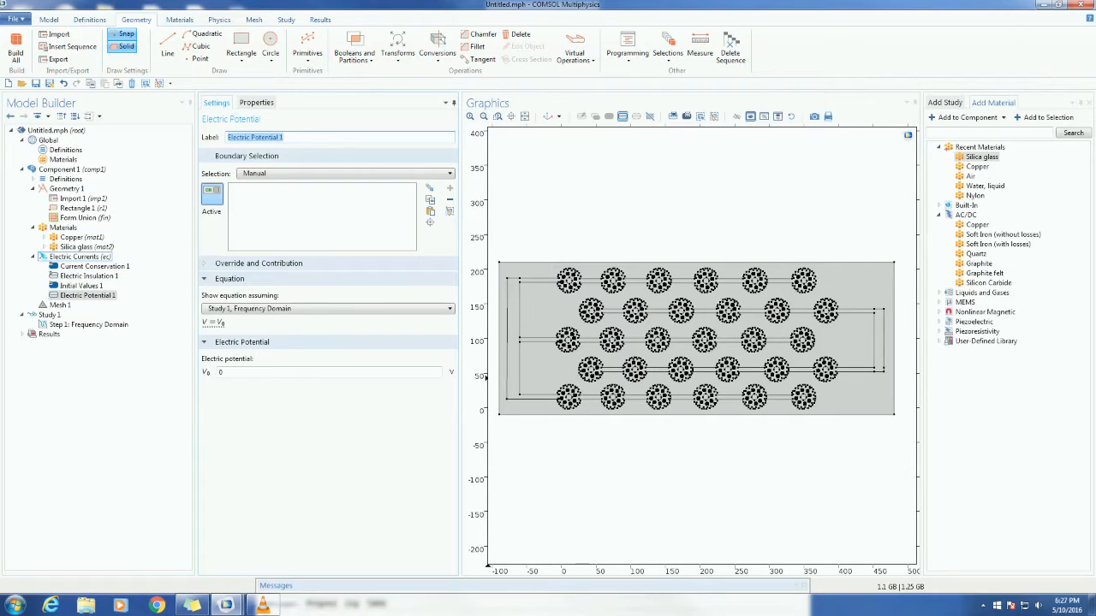
right_click(95, 257)
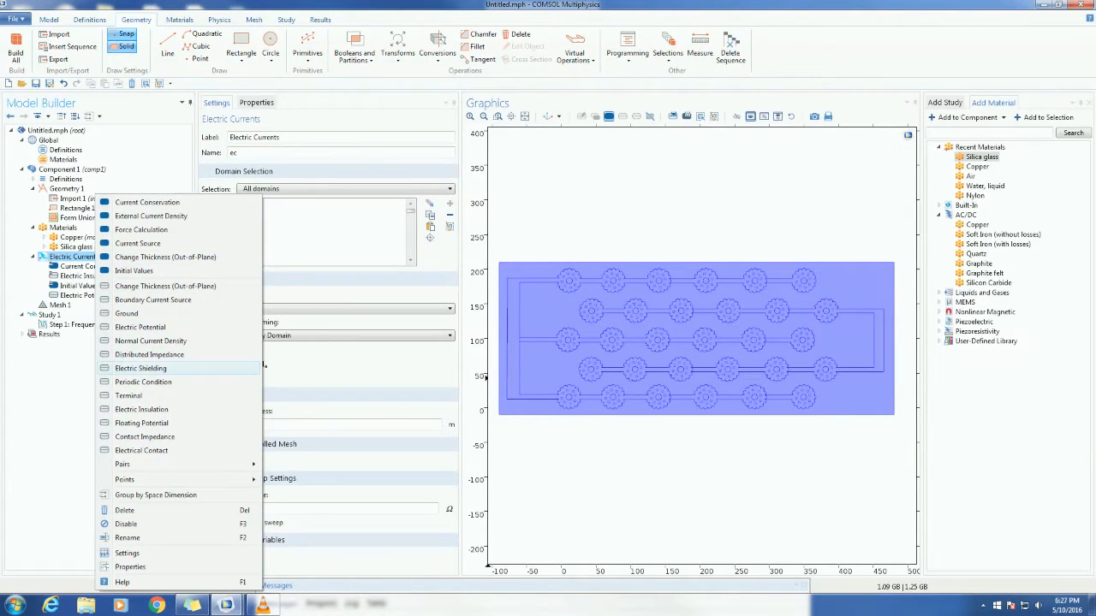
left_click(141, 368)
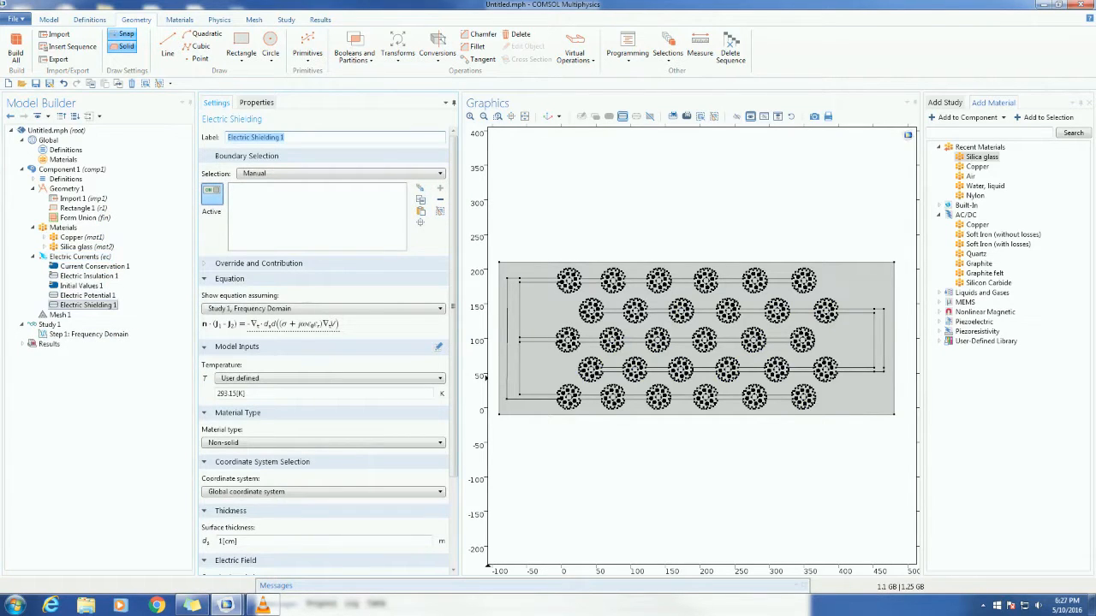
right_click(101, 306)
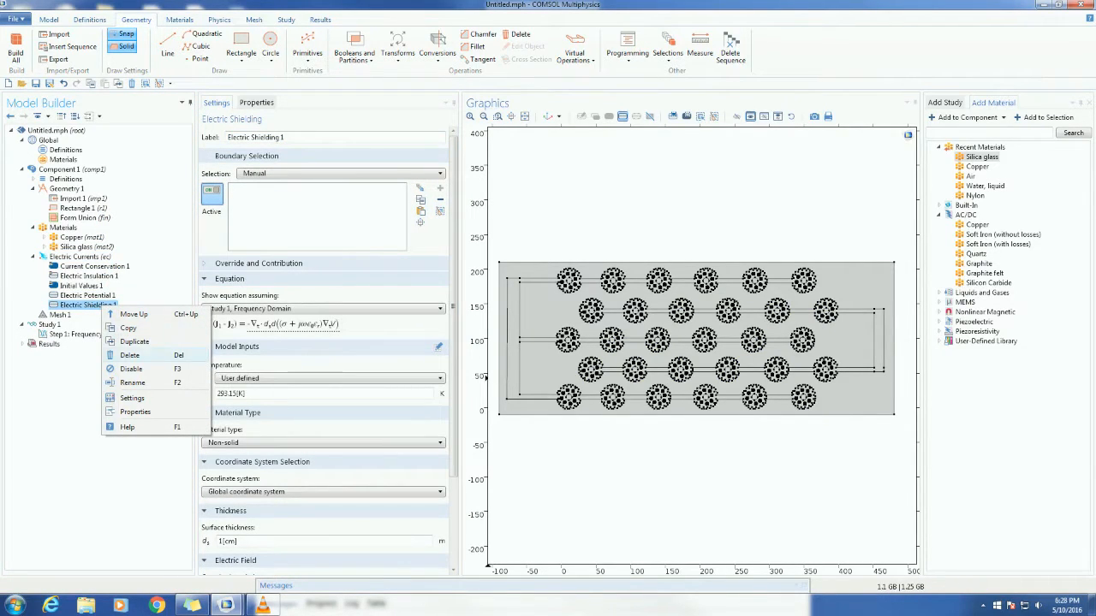
left_click(131, 355)
left_click(578, 342)
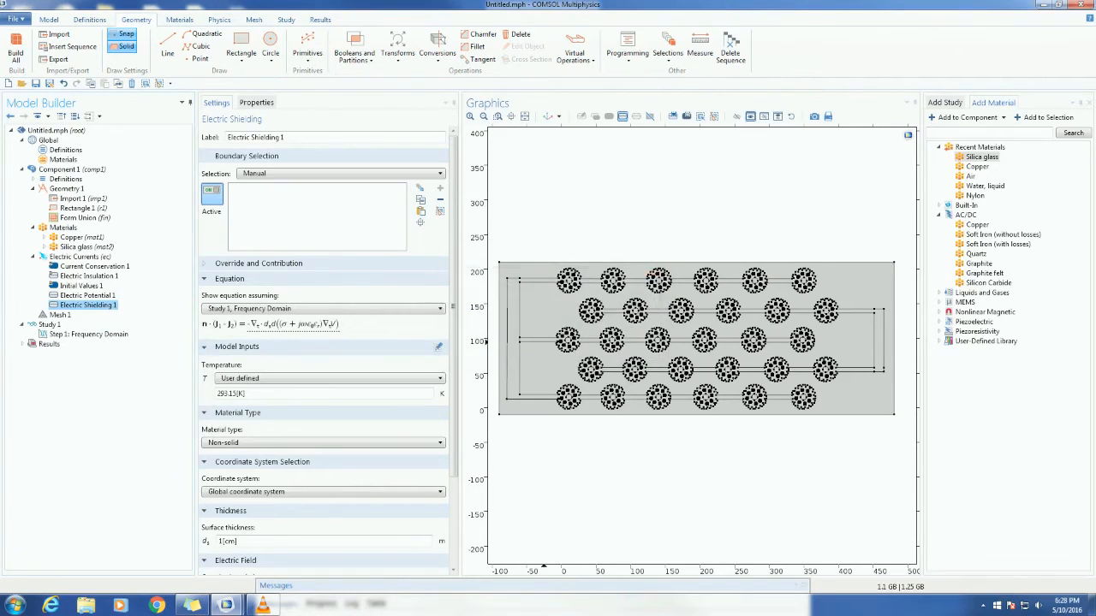
Add a second Electric Potential boundary condition to Electric Currents and open the settings of the first one
right_click(89, 257)
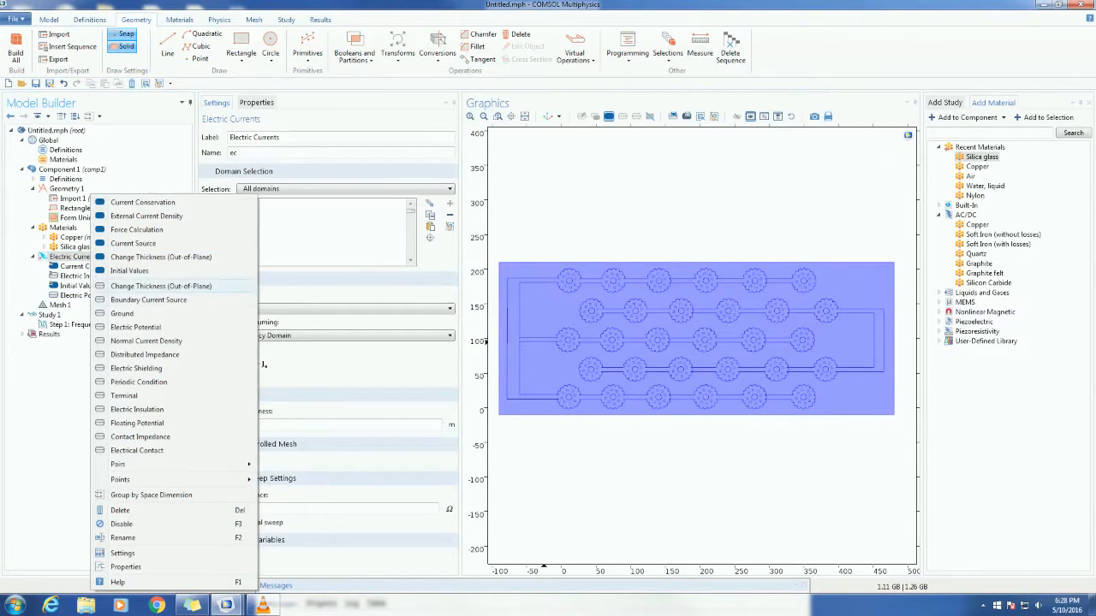
left_click(133, 327)
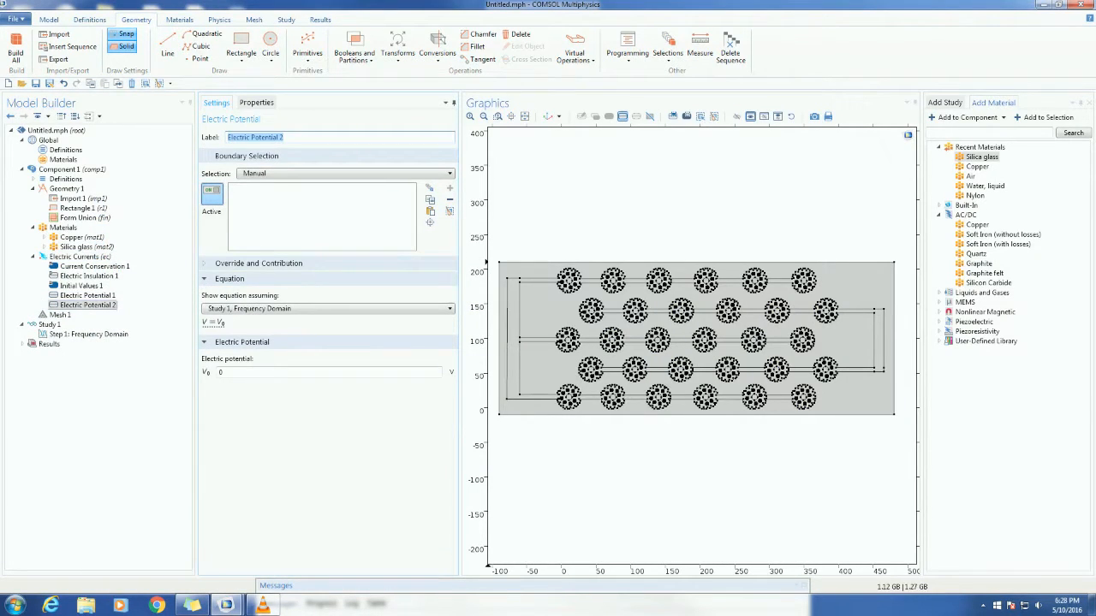
left_click(88, 295)
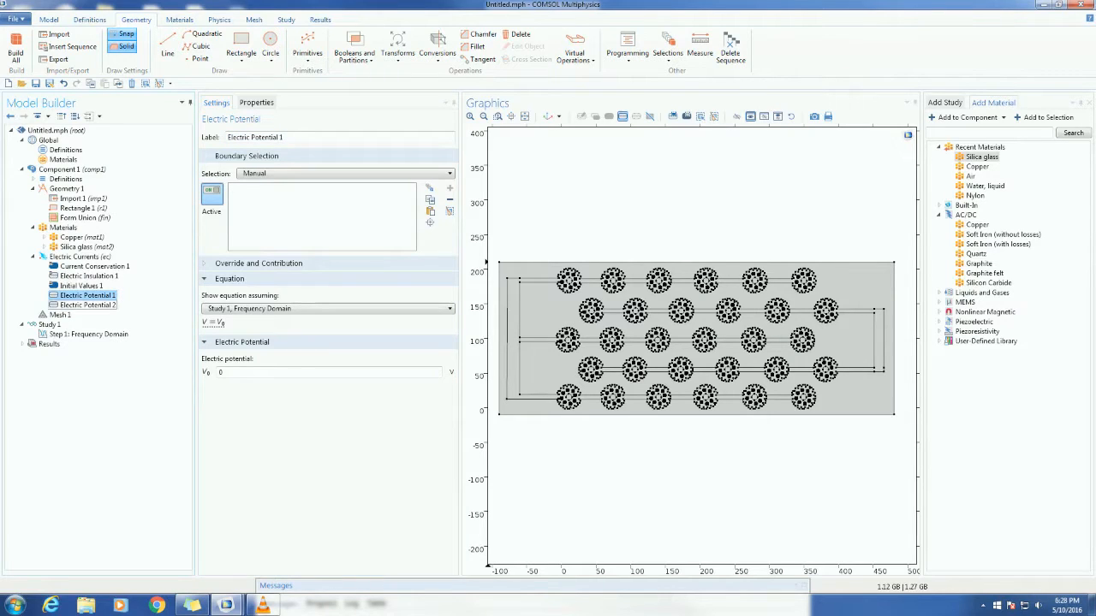
Check the electric potential value in the settings of both Electric Potential boundary conditions
left_click(87, 305)
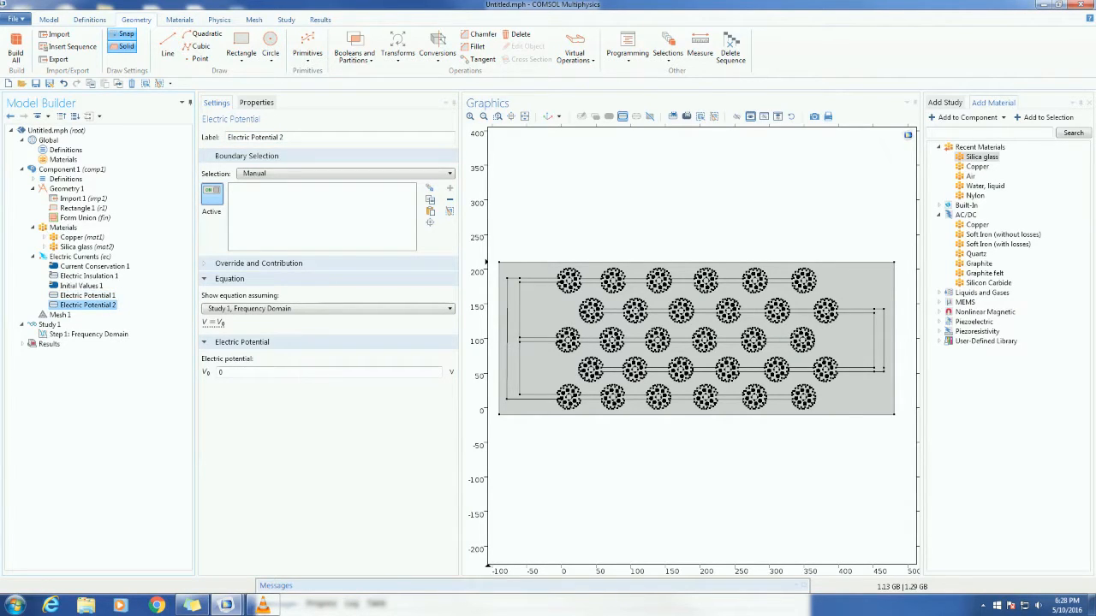
left_click(226, 373)
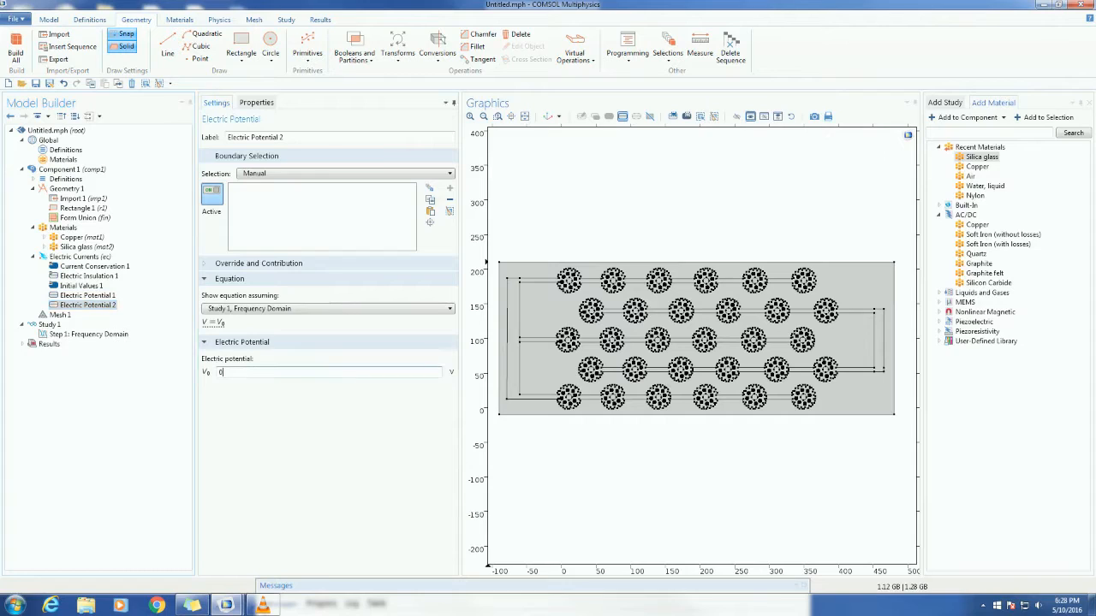
left_click(88, 296)
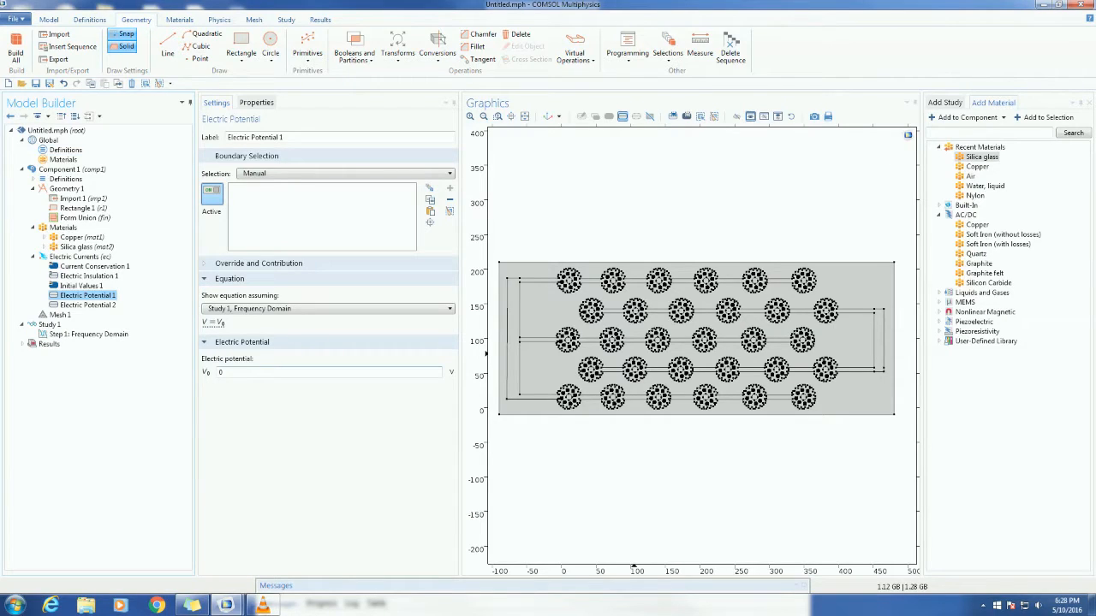
Add a global parameter named voltage with the expression 10
right_click(69, 151)
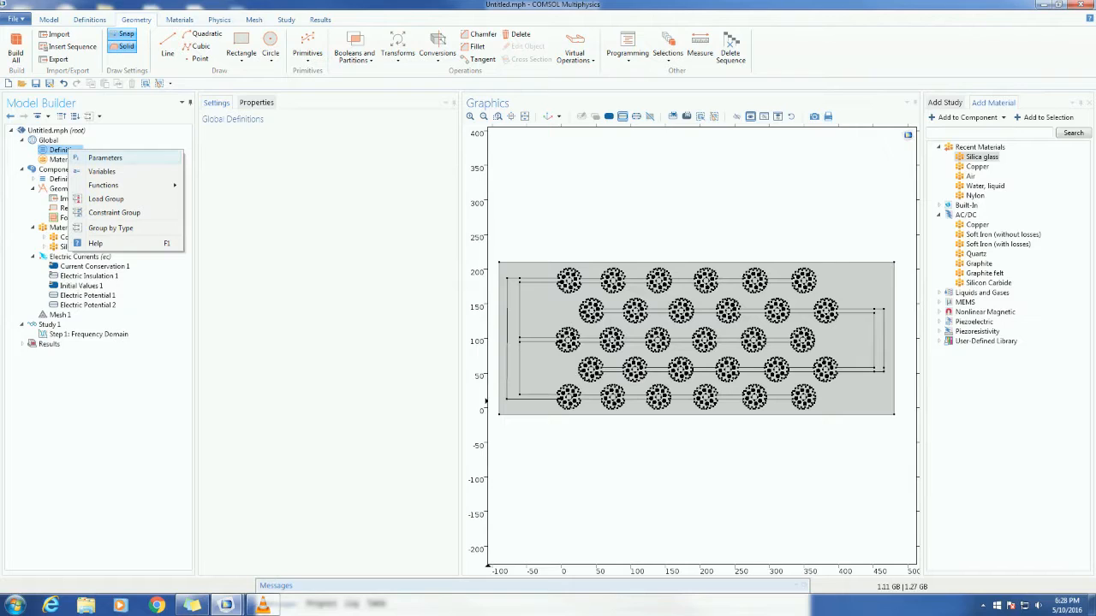
left_click(105, 158)
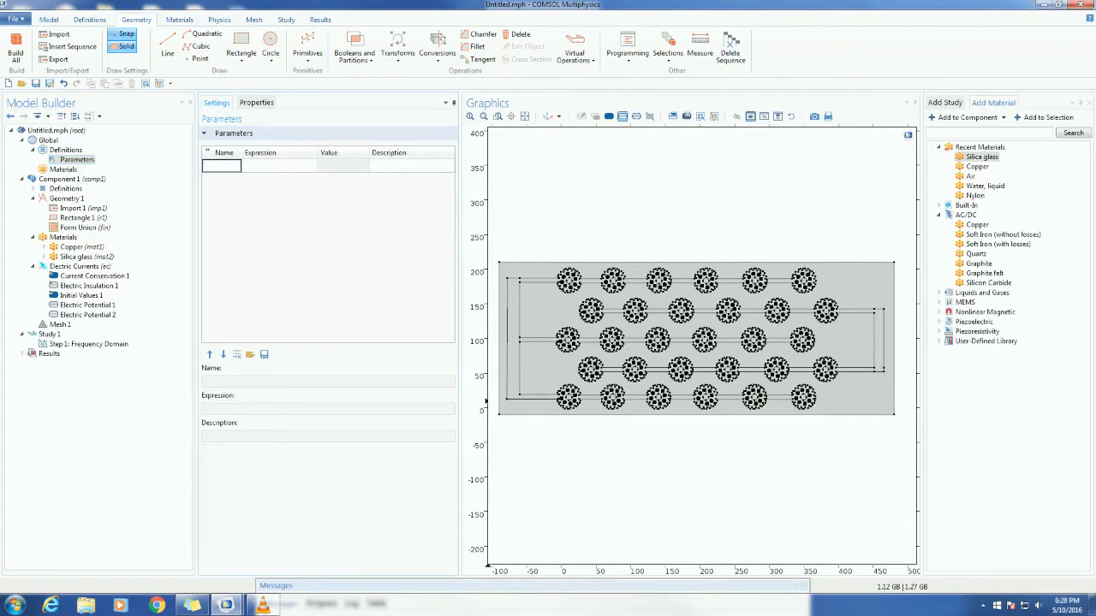
type("voltage")
key("Tab")
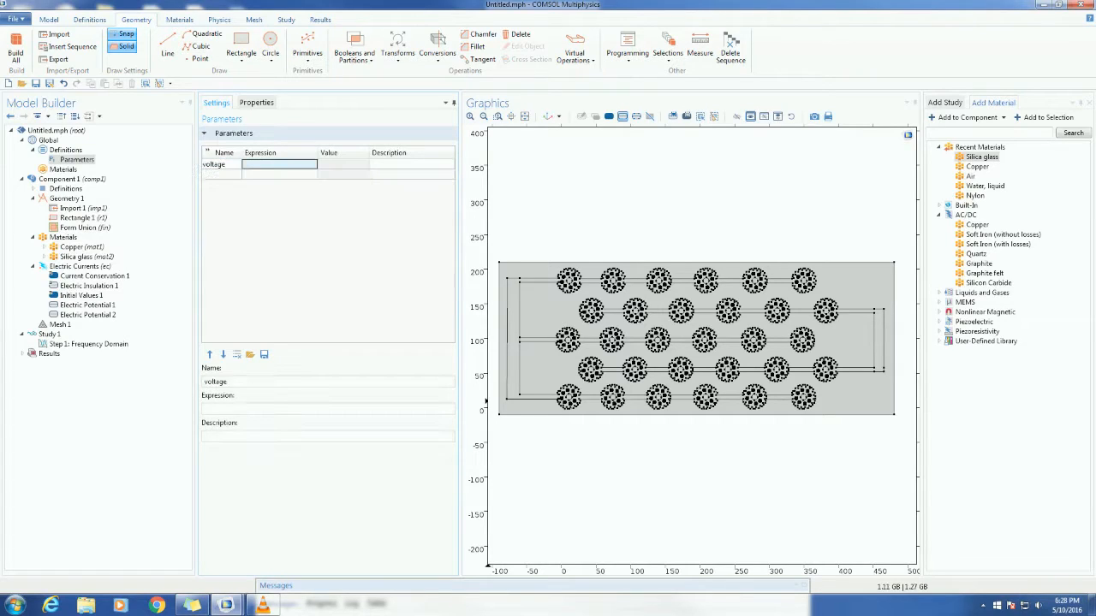
type("10")
key("Return")
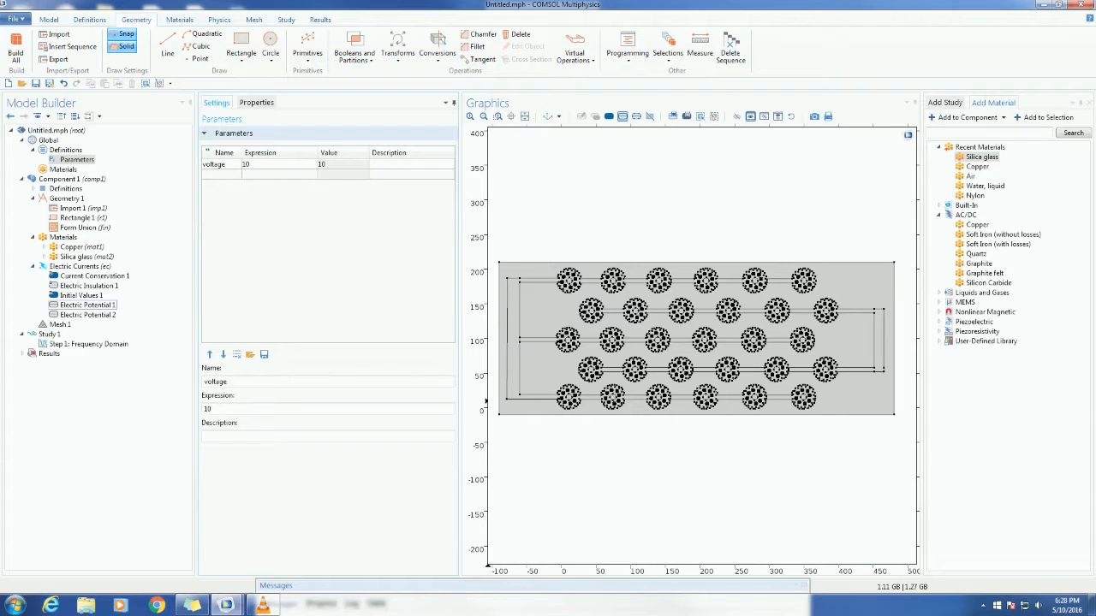
Set the potential of Electric Potential 1 to voltage and that of Electric Potential 2 to -voltage
left_click(88, 304)
left_click(257, 373)
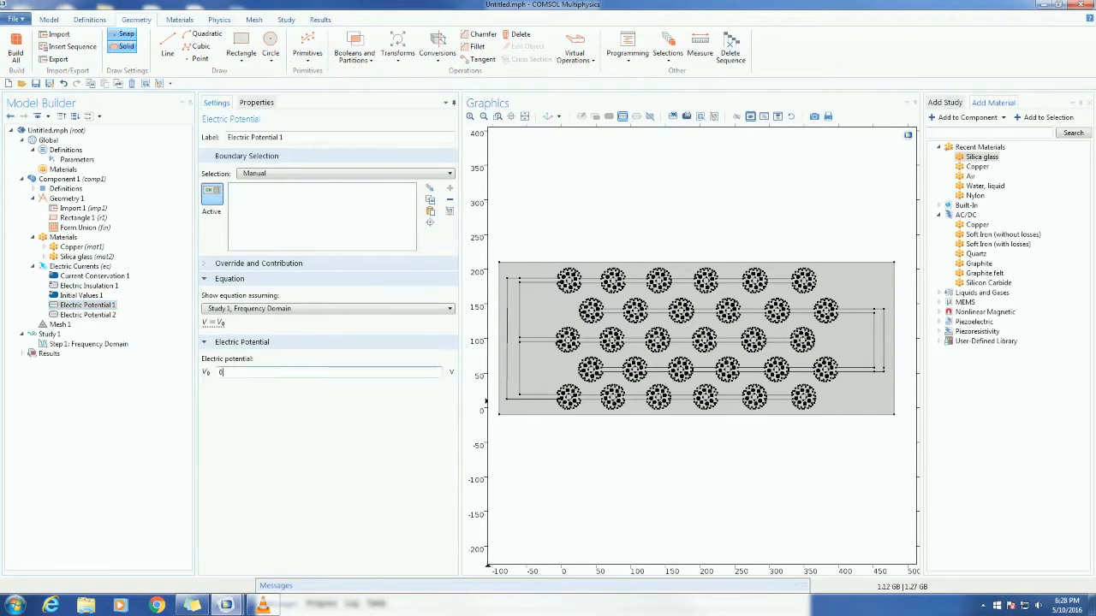
type("v0")
type("ltage")
left_click(87, 315)
left_click(292, 372)
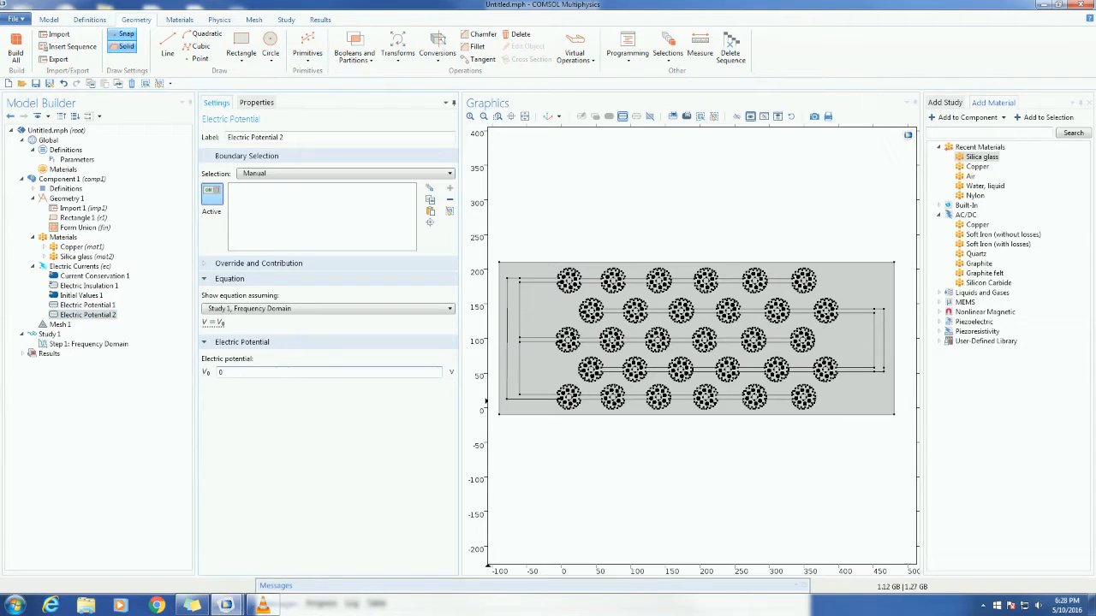
type("-voltage")
Box-select the boundaries of the first, third and fifth electrode rows for Electric Potential 1
left_click(87, 305)
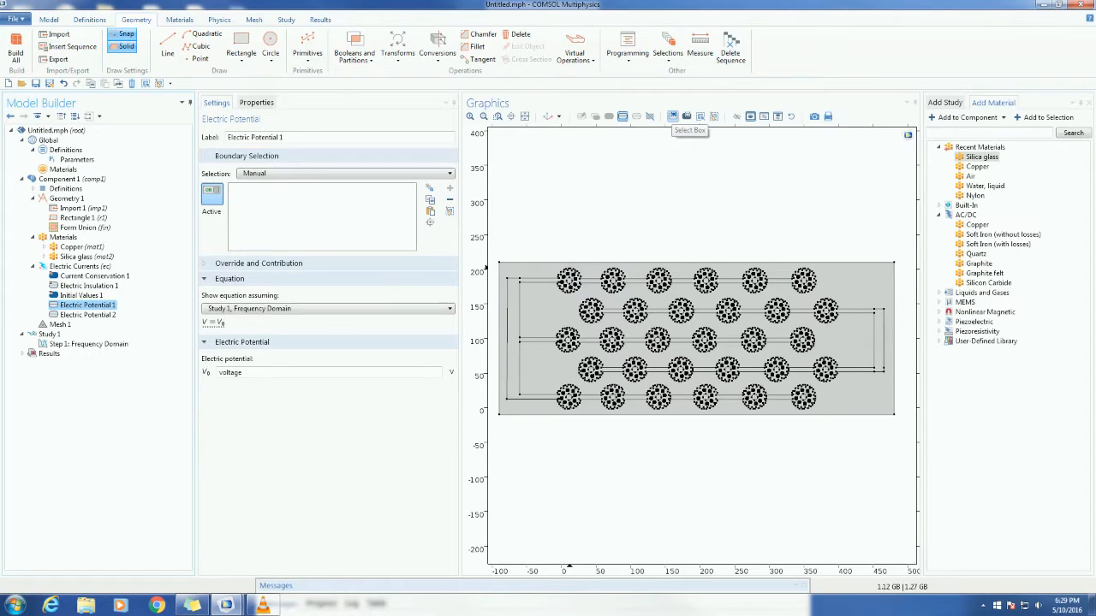
left_click(673, 116)
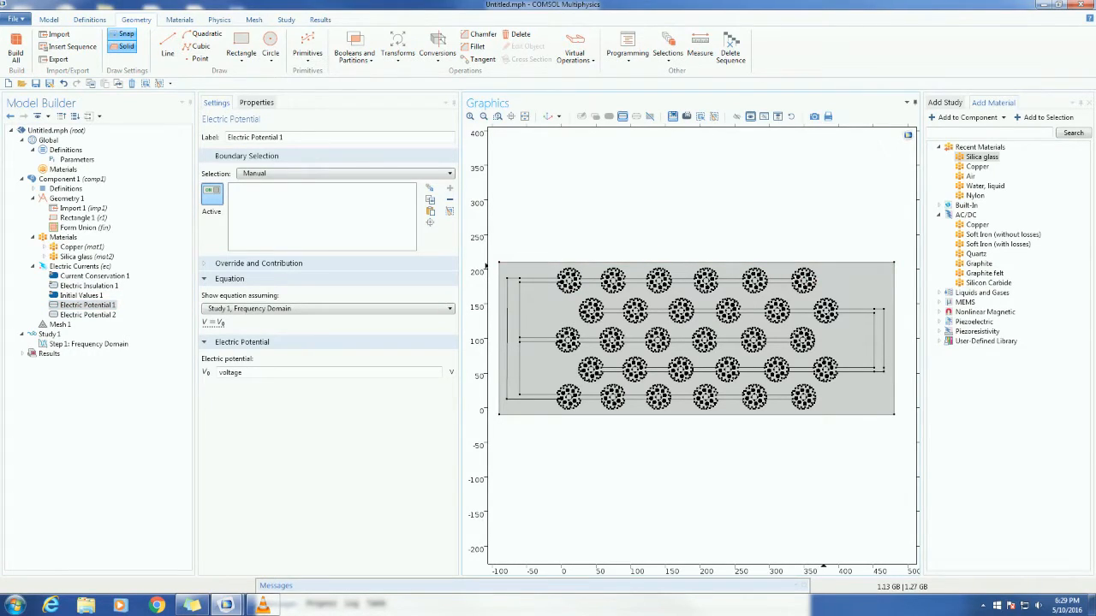
left_click_drag(823, 267, 529, 296)
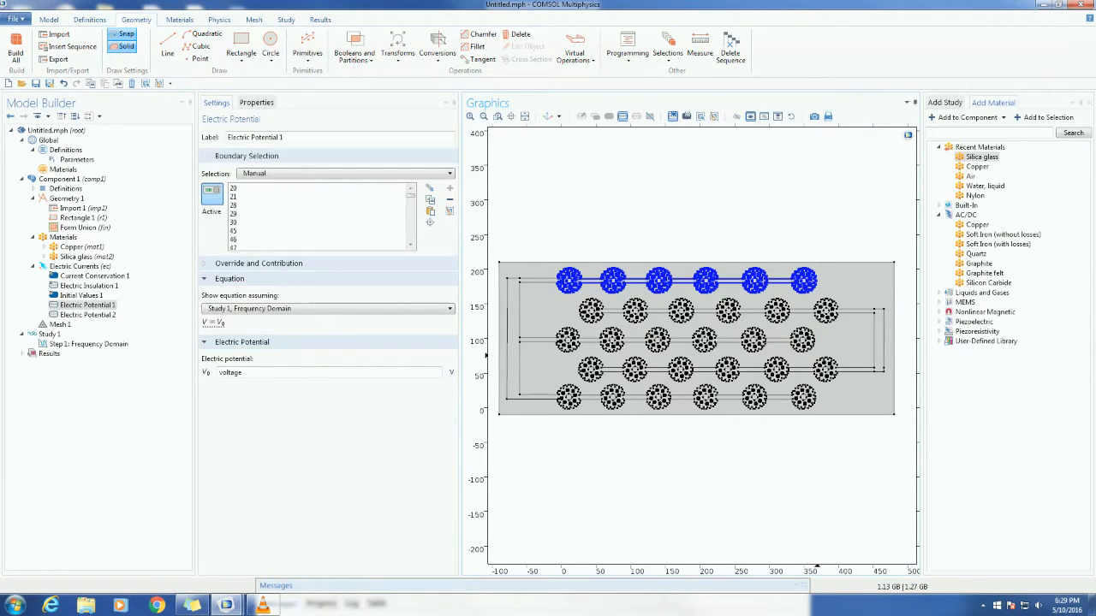
left_click_drag(818, 326, 551, 354)
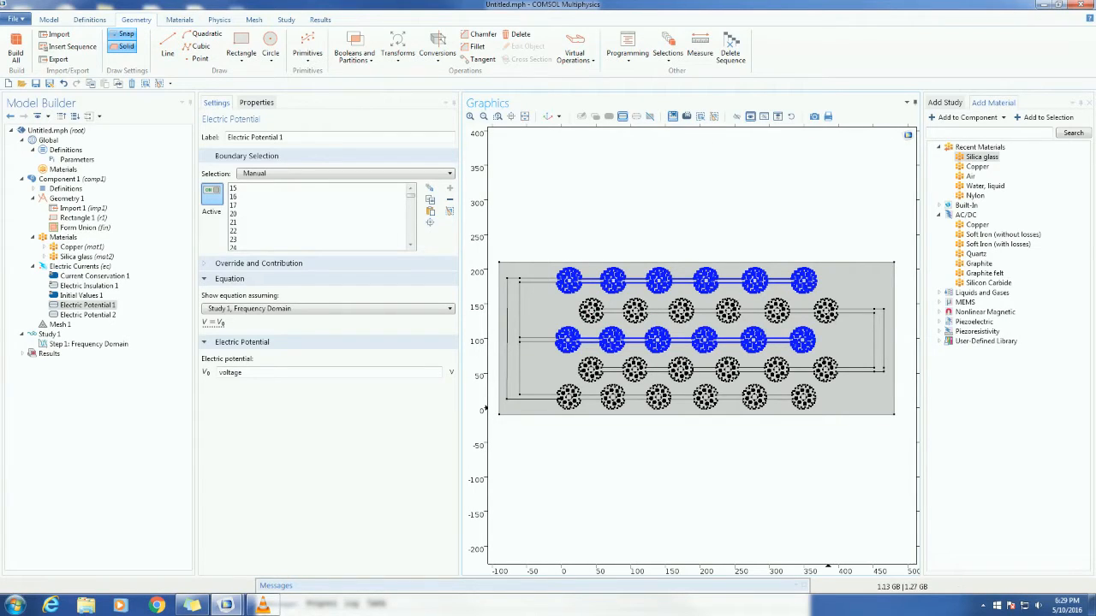
mouse_move(821, 387)
left_mouse_down()
mouse_move(722, 423)
mouse_move(611, 425)
mouse_move(838, 398)
left_mouse_up()
left_click_drag(820, 384, 486, 418)
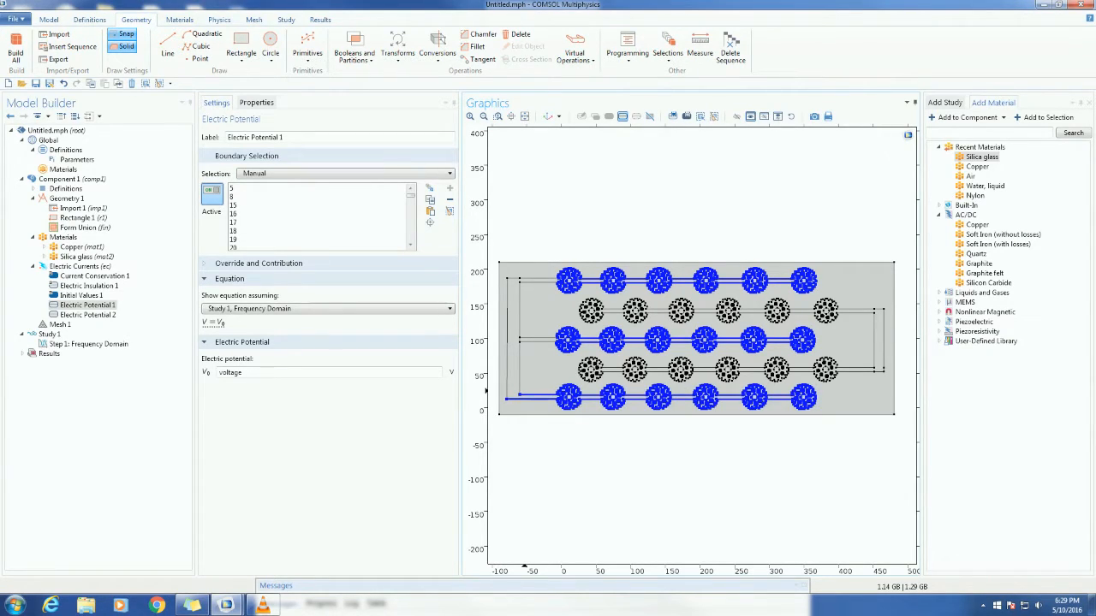
Add the connecting trace boundaries at the pattern's left end, joining the three selected rows, to Electric Potential 1
left_click(485, 340)
left_click(485, 331)
left_click(487, 281)
left_click(486, 278)
left_click(486, 277)
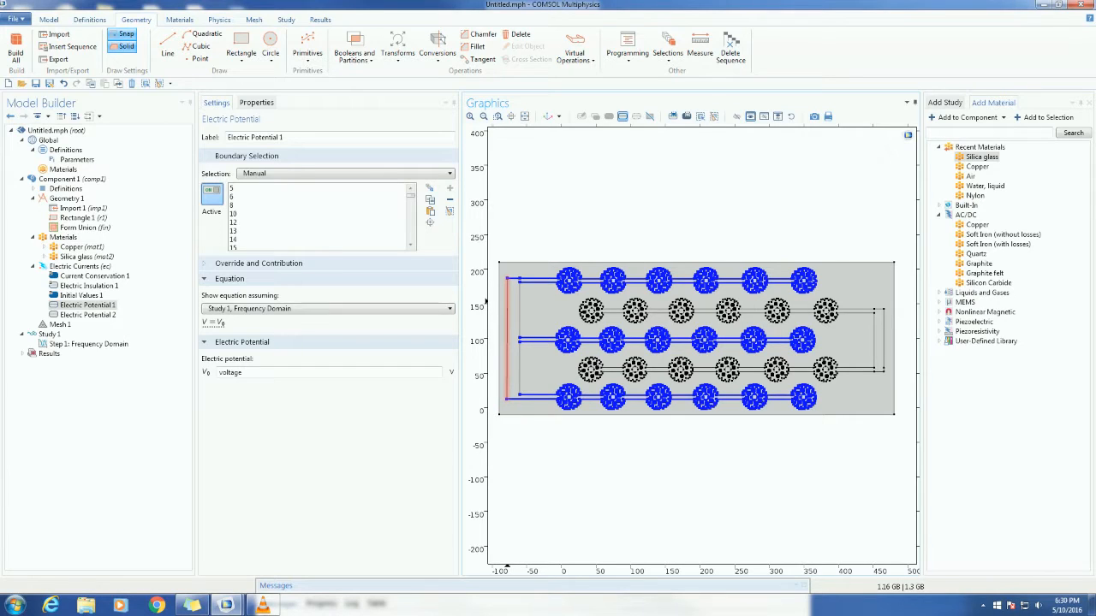
left_click(486, 302)
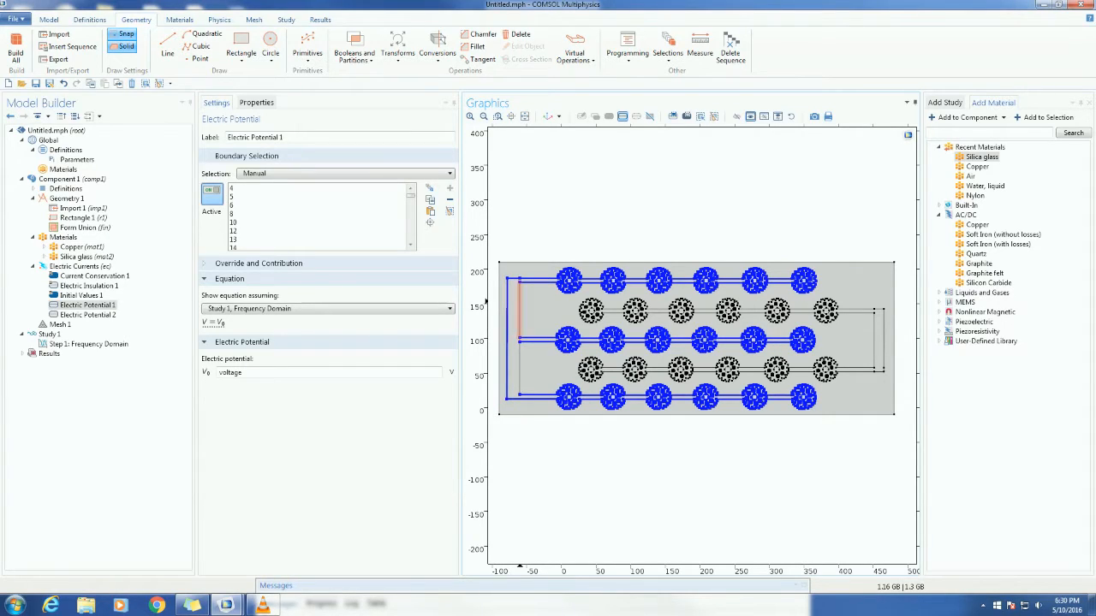
left_click(485, 303)
left_click(485, 353)
Assign the second and fourth electrode rows and the two vertical lines joining them at the pattern's right end to Electric Potential 2
left_click(88, 315)
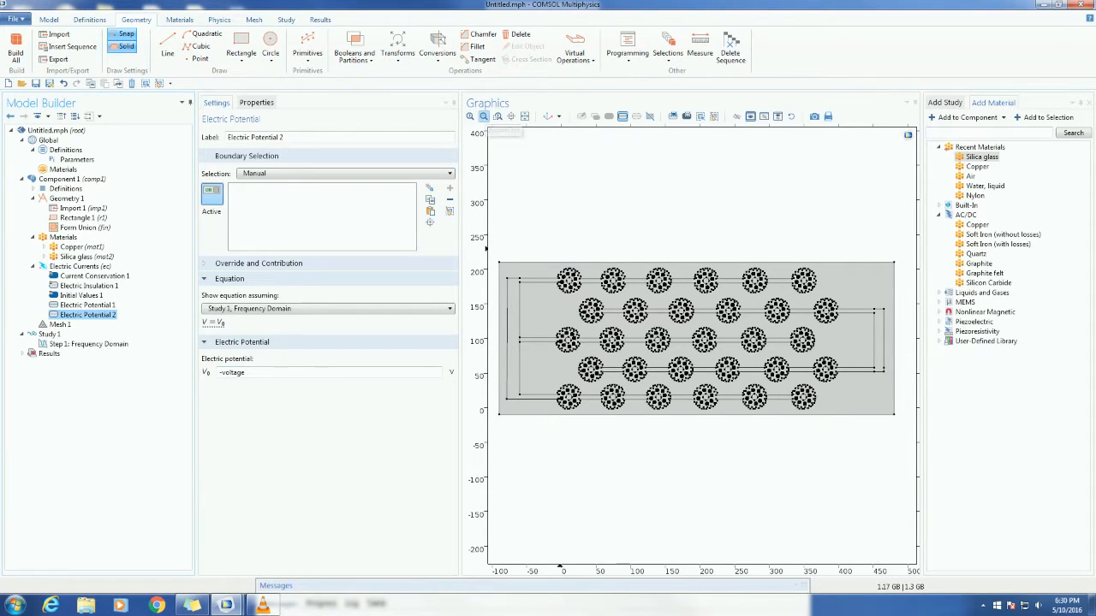
left_click(673, 117)
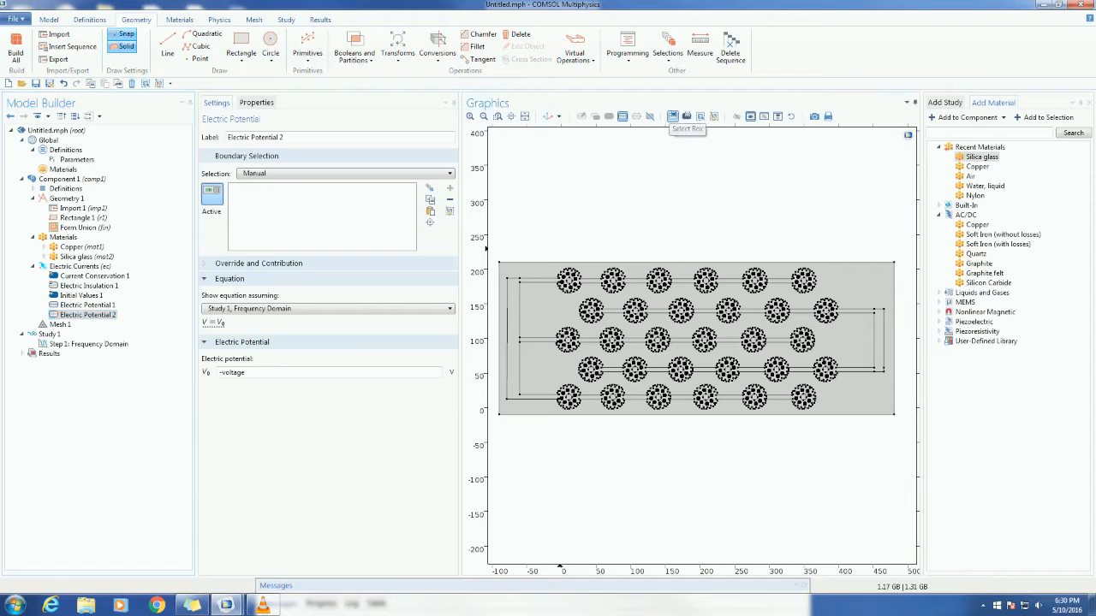
left_click_drag(575, 297, 885, 327)
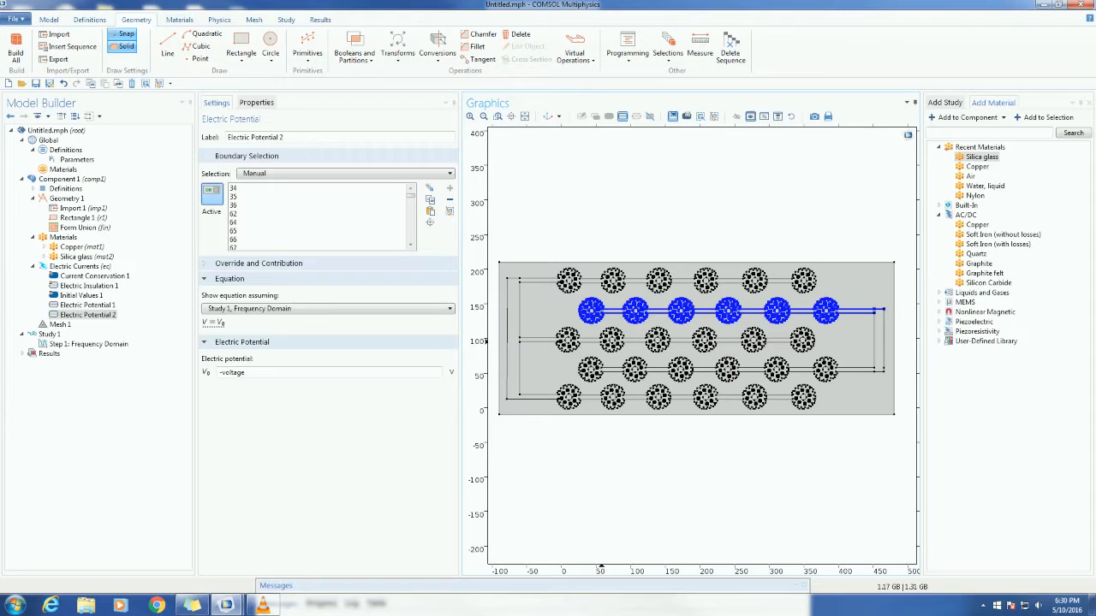
left_click_drag(573, 357, 888, 383)
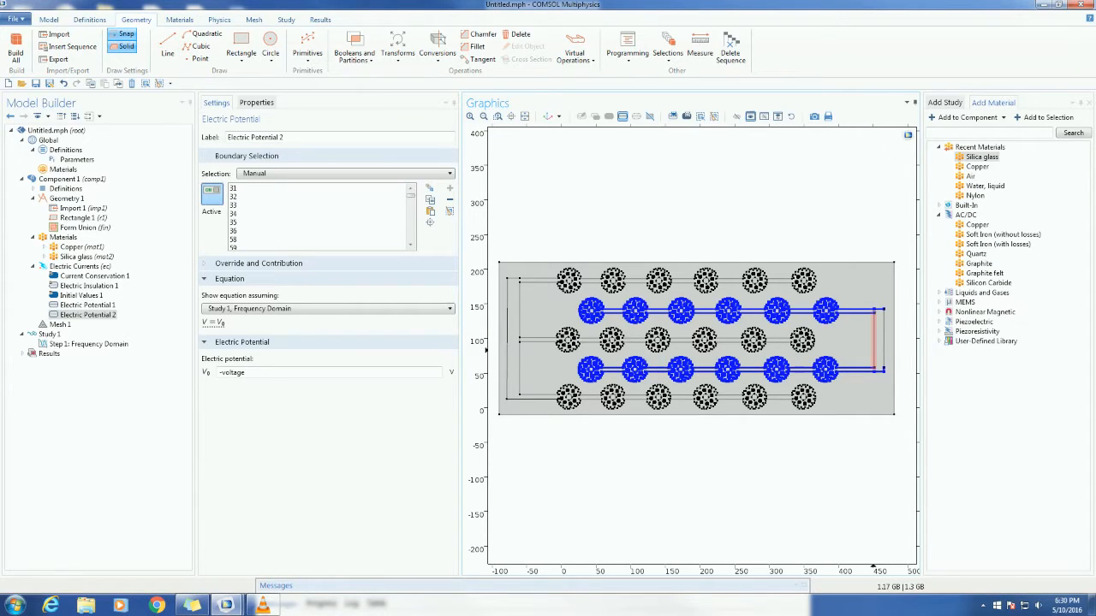
left_click(874, 339)
left_click(882, 339)
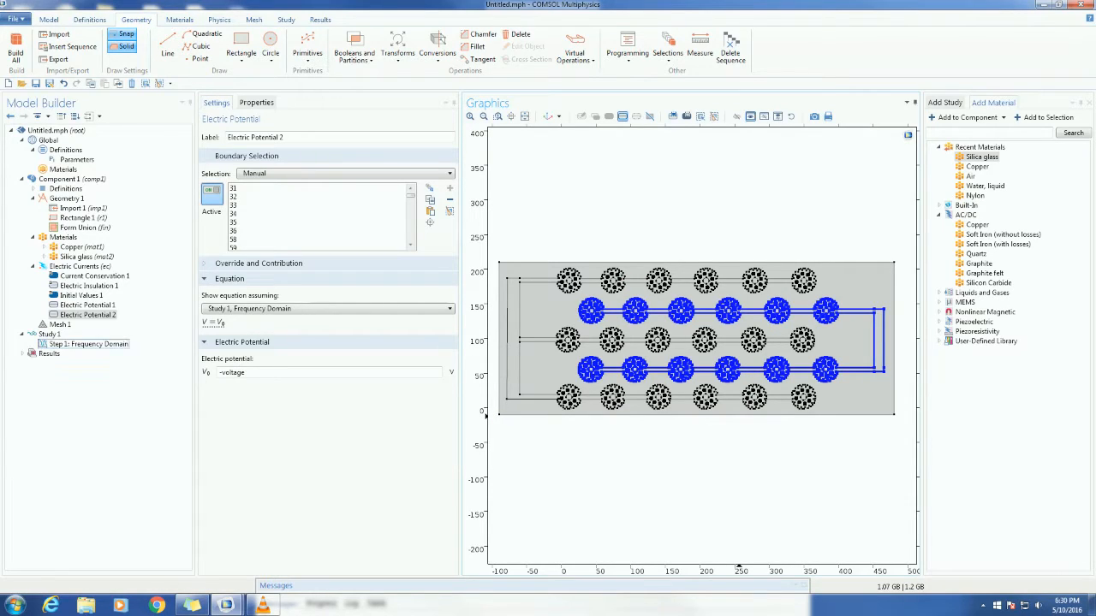
Keep Mesh 1's element size at Normal and switch its sequence type to User-controlled mesh
left_click(60, 324)
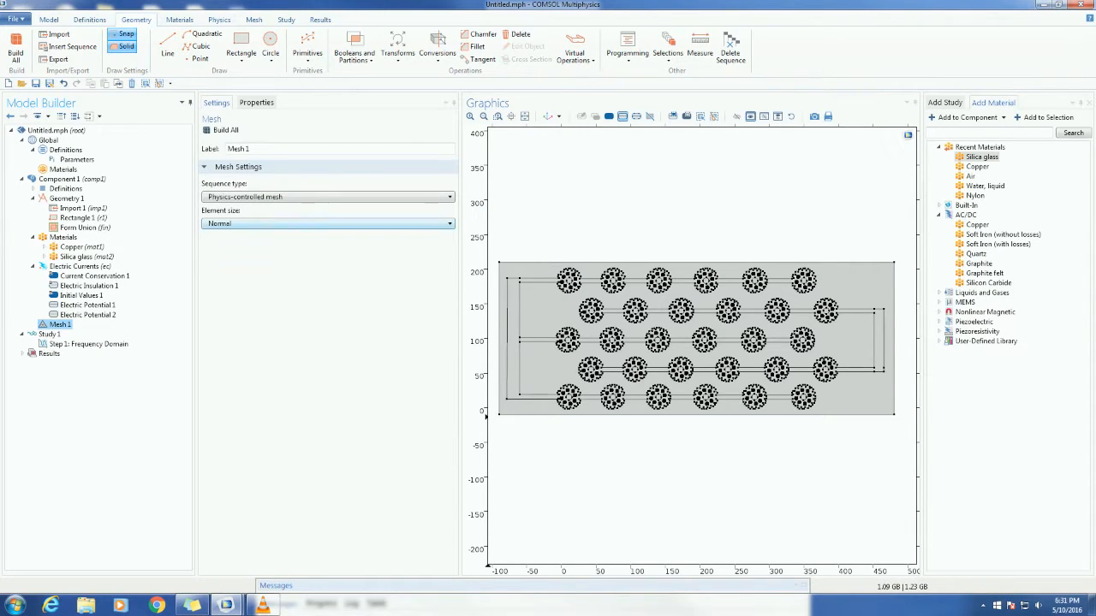
left_click(328, 223)
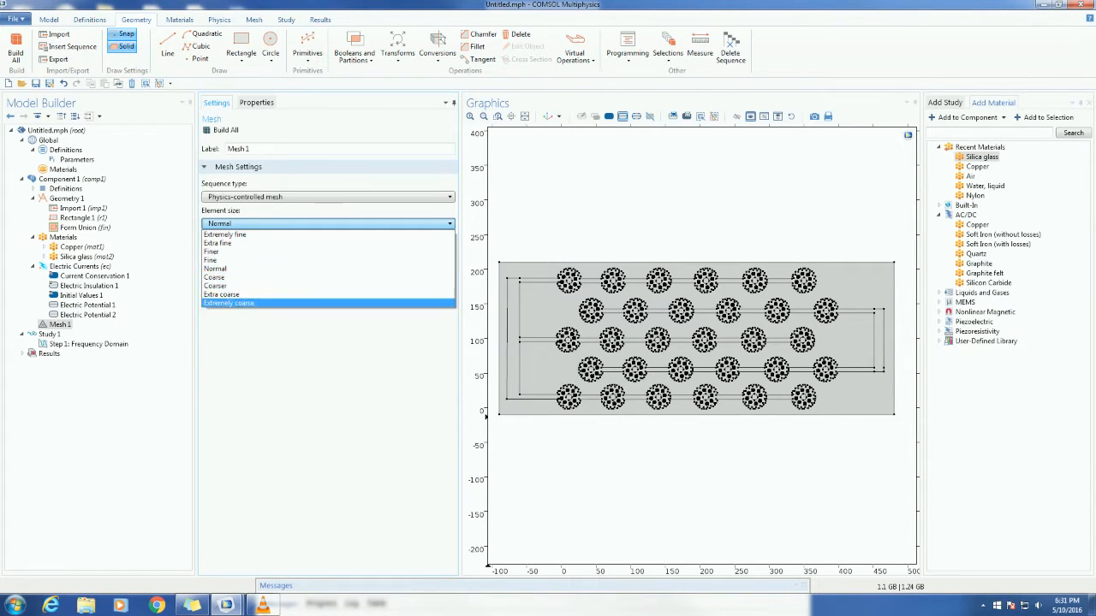
left_click(216, 269)
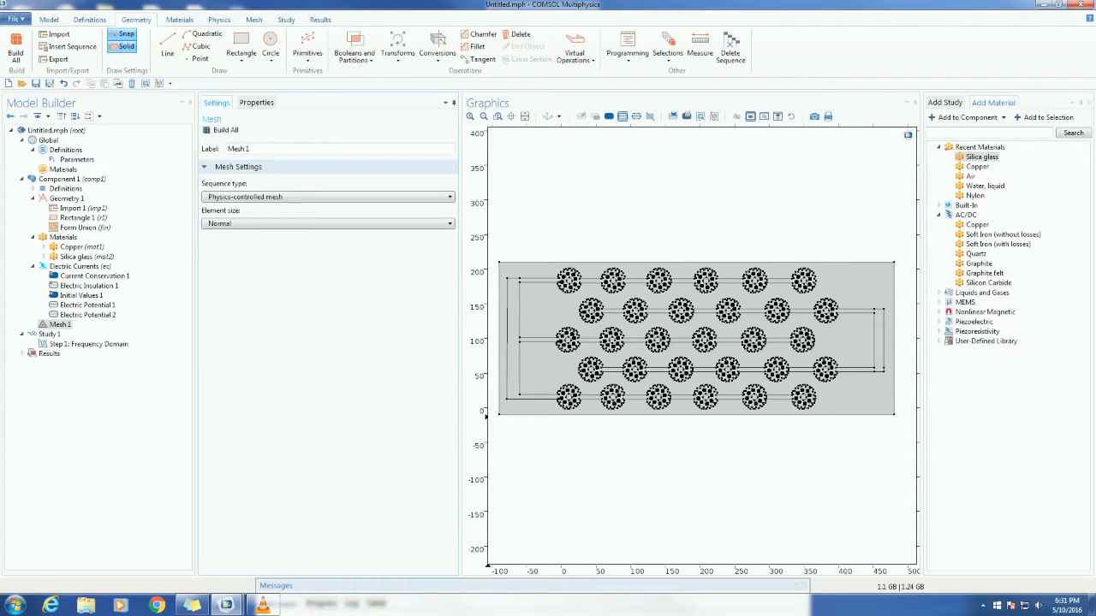
left_click(325, 197)
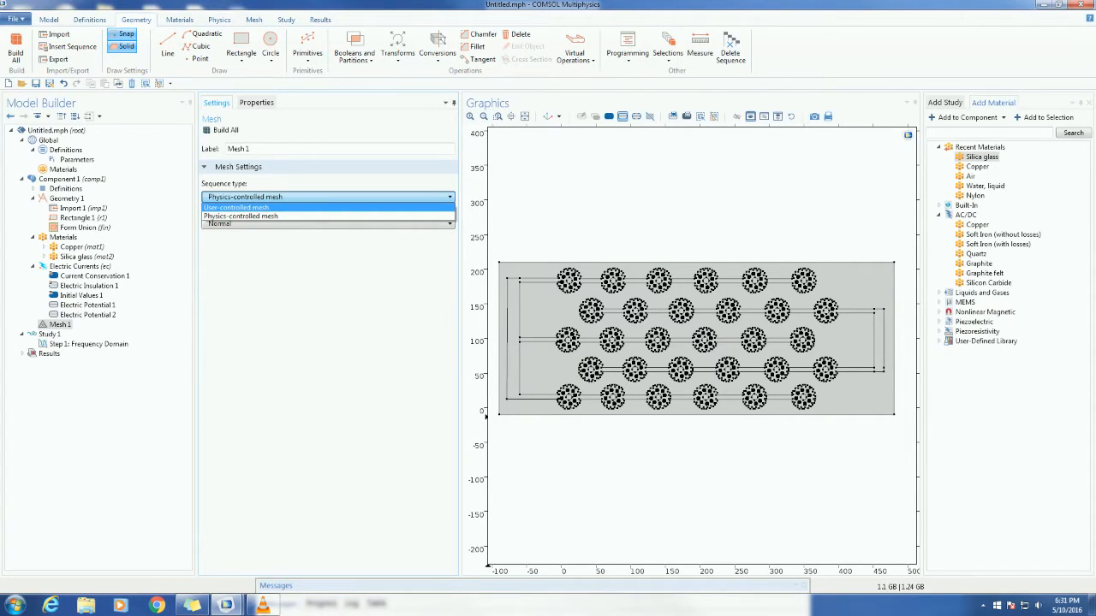
key("Return")
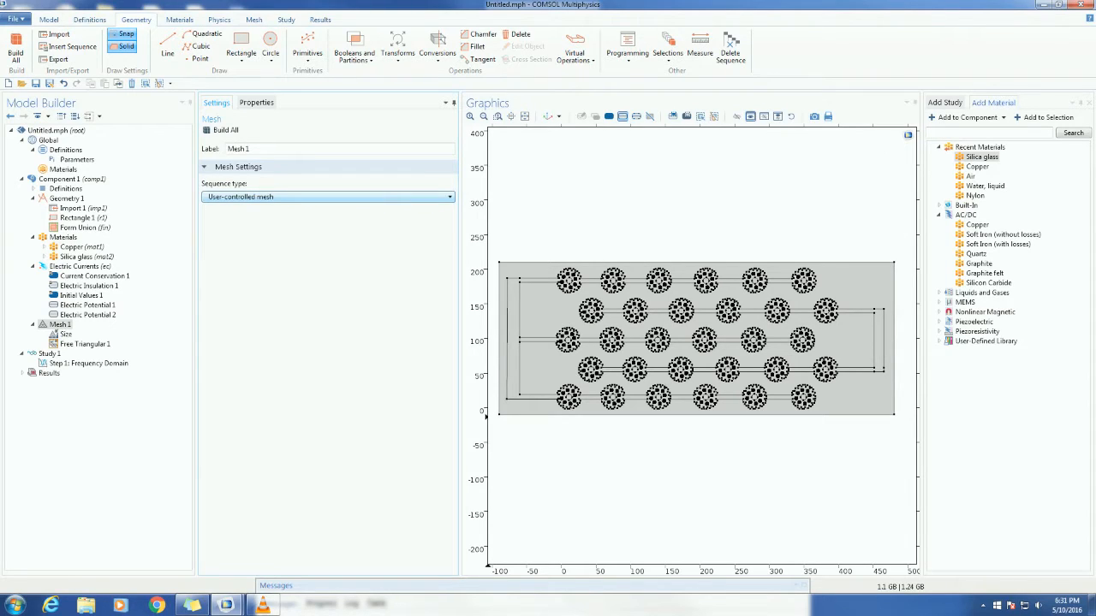
left_click(328, 197)
left_click(236, 207)
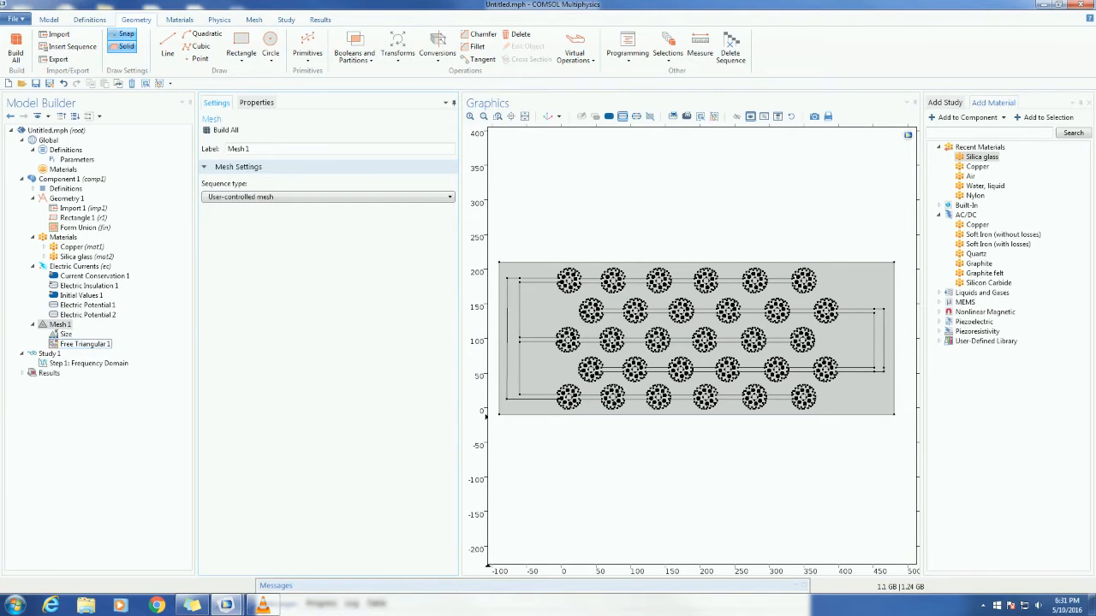
Check the maximum and minimum element sizes in the mesh's Size settings and build the whole mesh
left_click(66, 335)
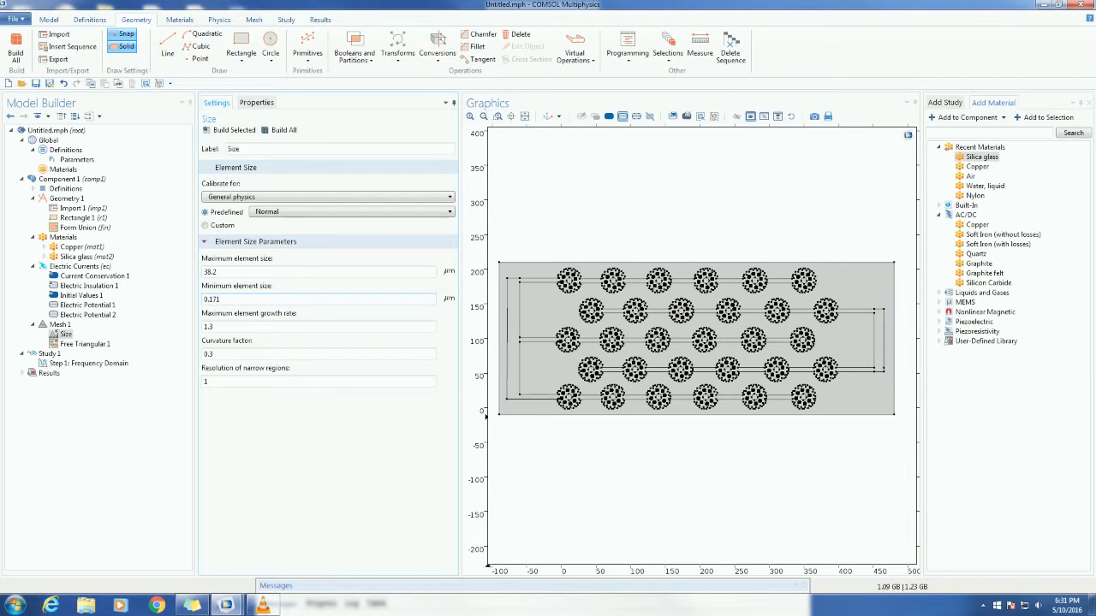
double_click(211, 272)
double_click(213, 300)
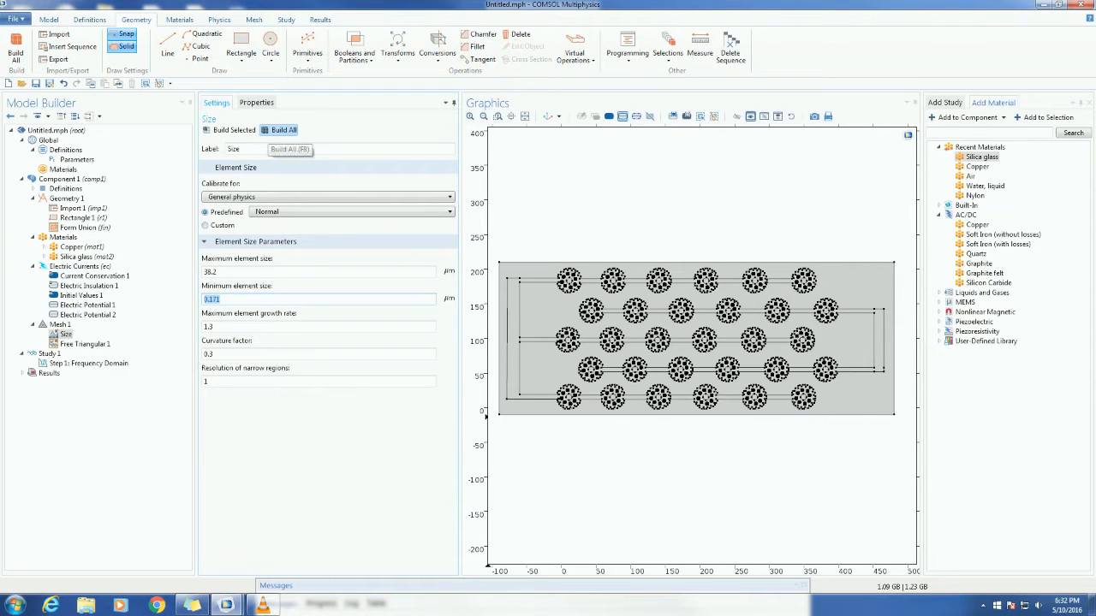
left_click(283, 130)
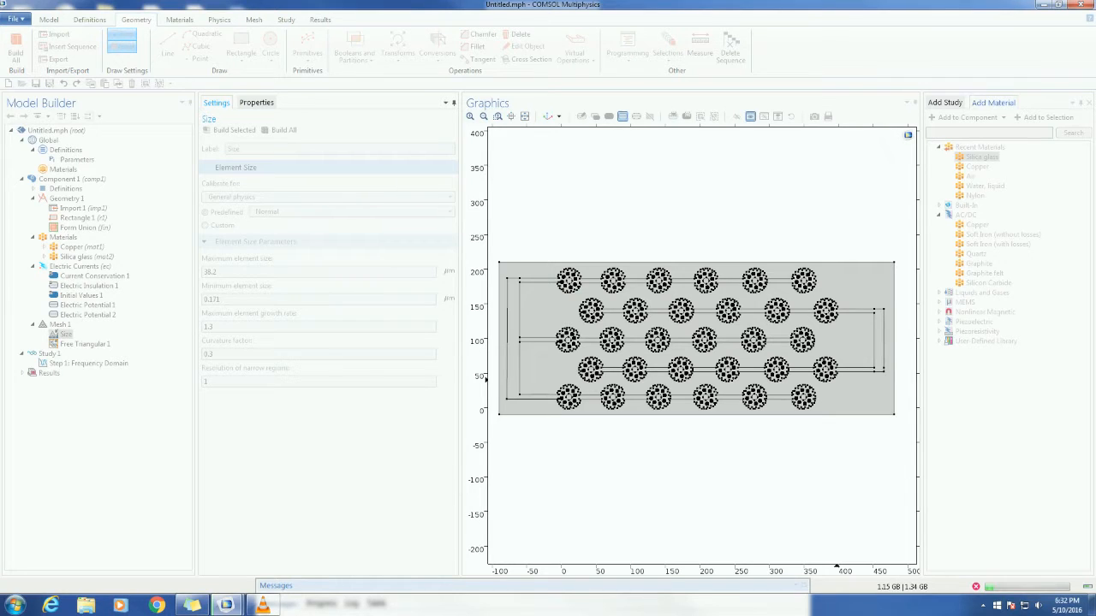
left_click(1044, 4)
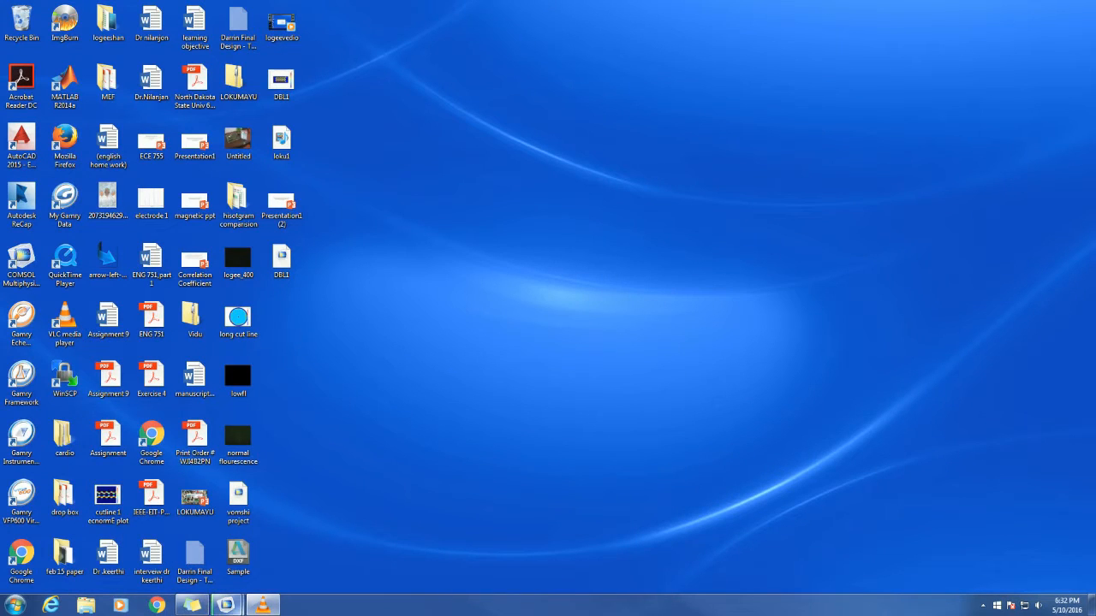
mouse_move(226, 606)
left_click(164, 539)
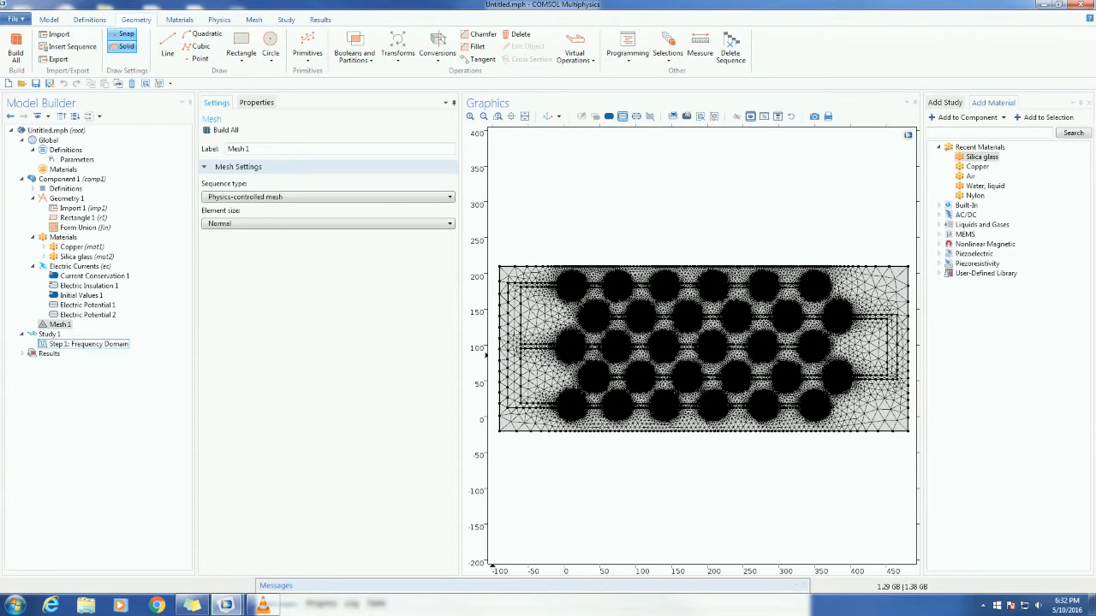
Set the frequency of Study 1's Frequency Domain step to 100000 Hz
left_click(88, 344)
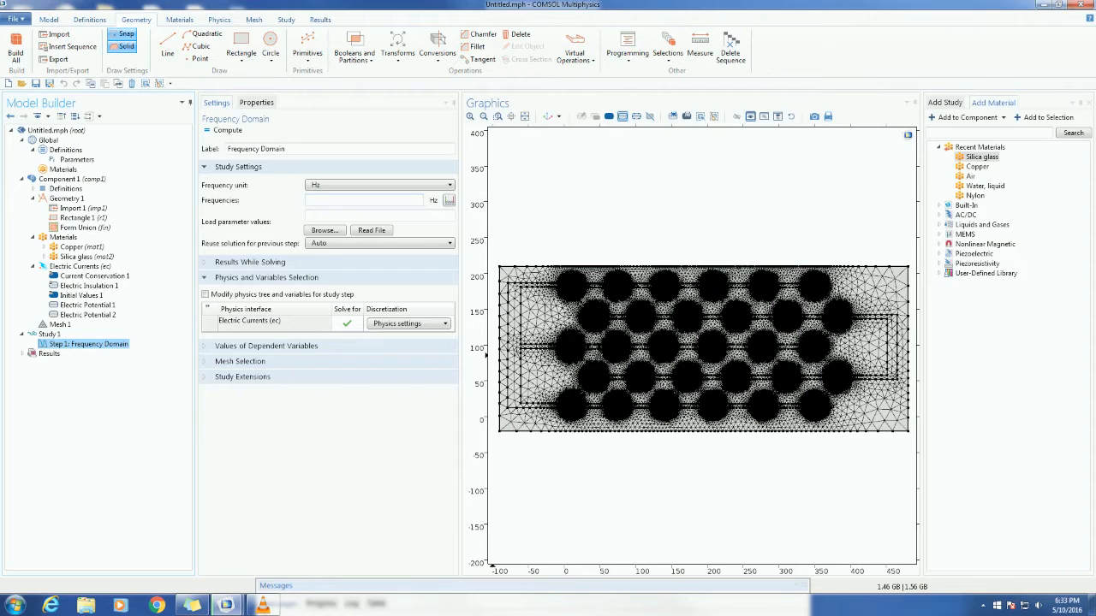
left_click(364, 200)
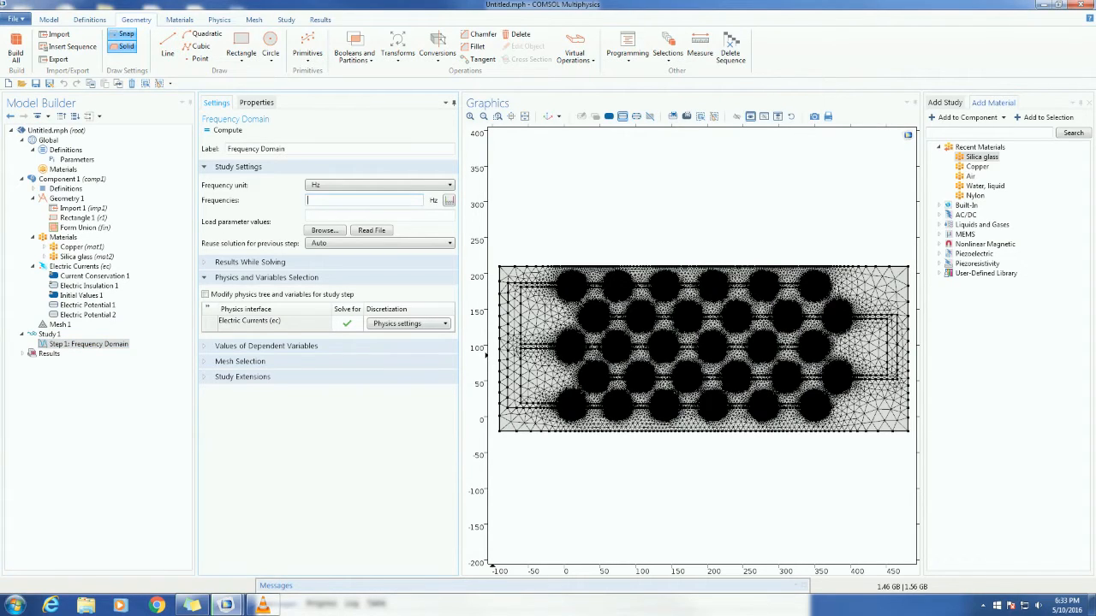
type("100000")
left_click(88, 344)
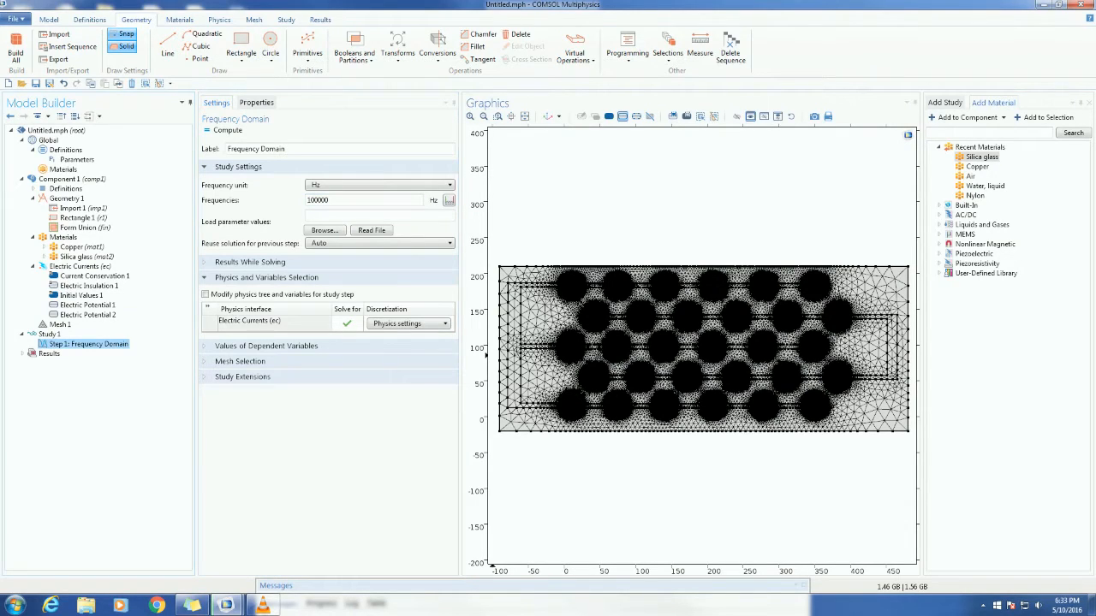
Compute Study 1 to solve the Electric Currents model
left_click(49, 334)
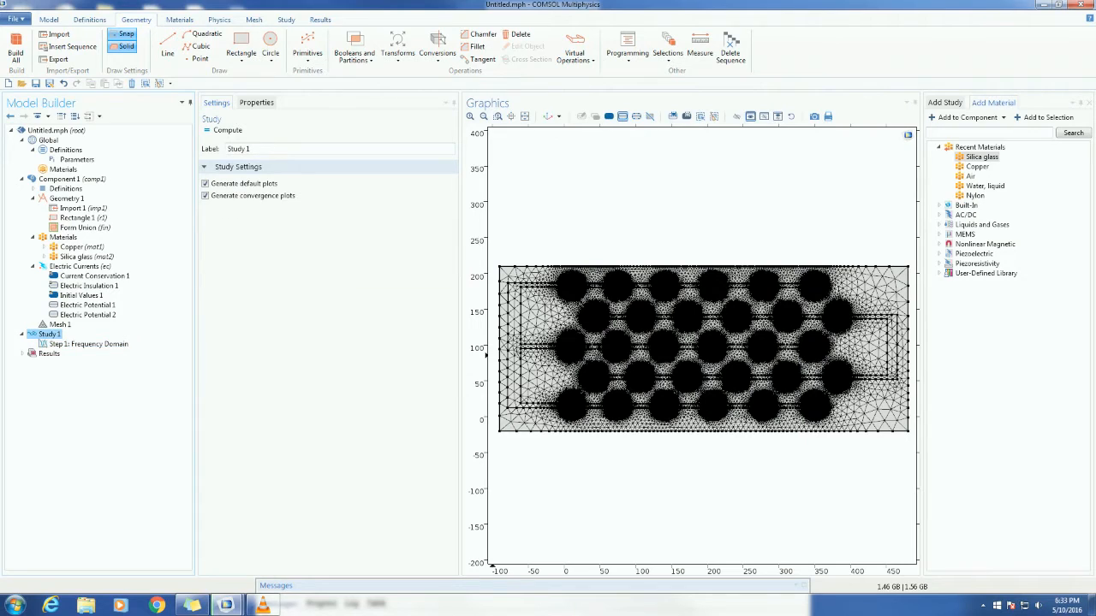
left_click(228, 130)
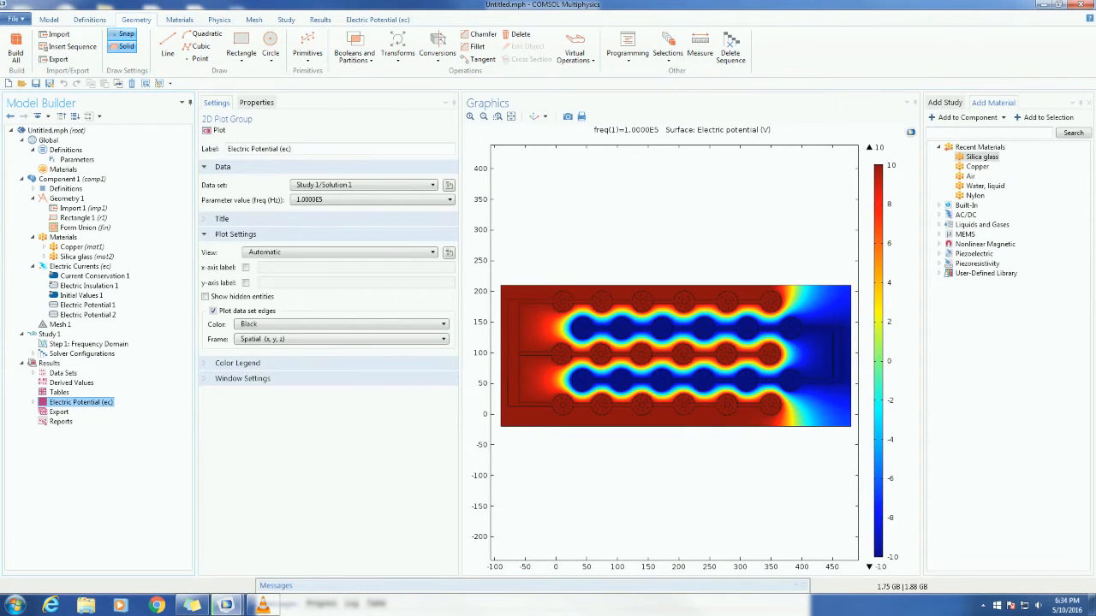
Replace the expression of Surface 1 in the Electric Potential plot group with ec.normE (Electric field norm) and plot it
key("Right")
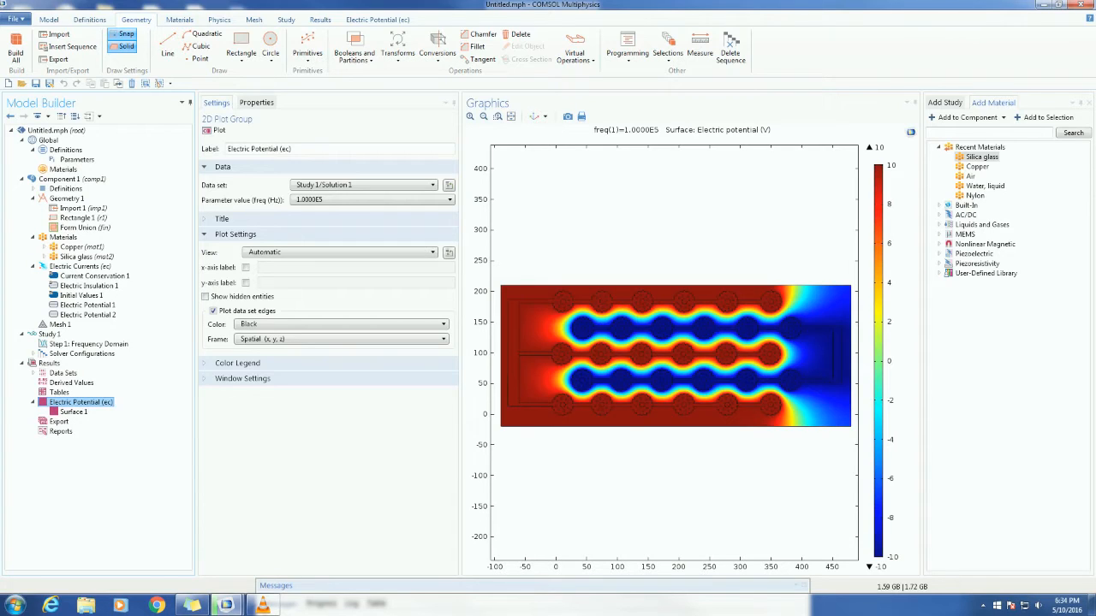
left_click(73, 412)
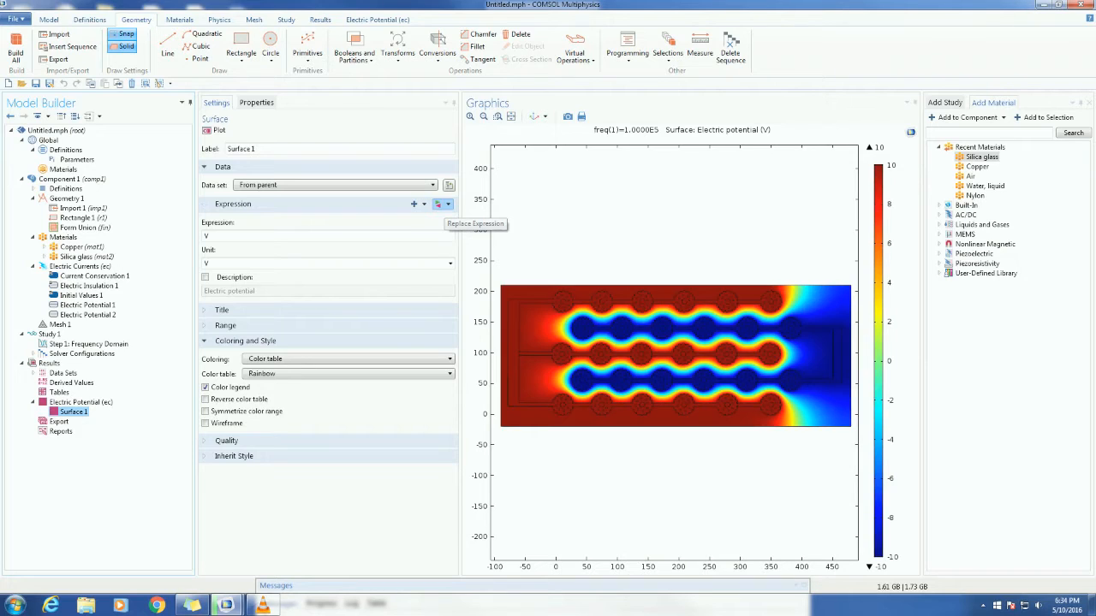
left_click(439, 205)
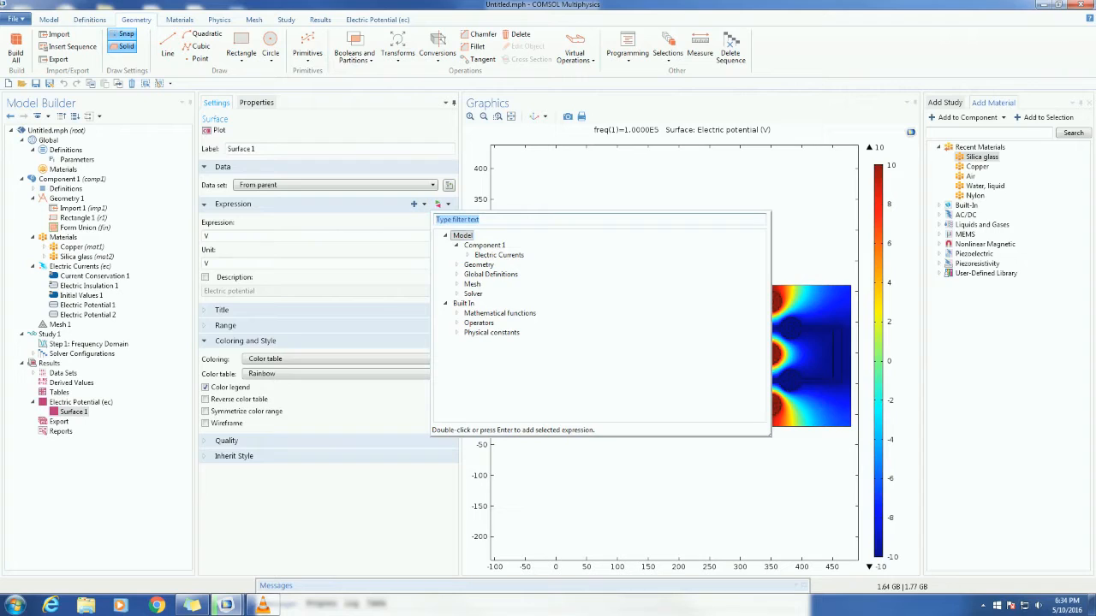
left_click(467, 255)
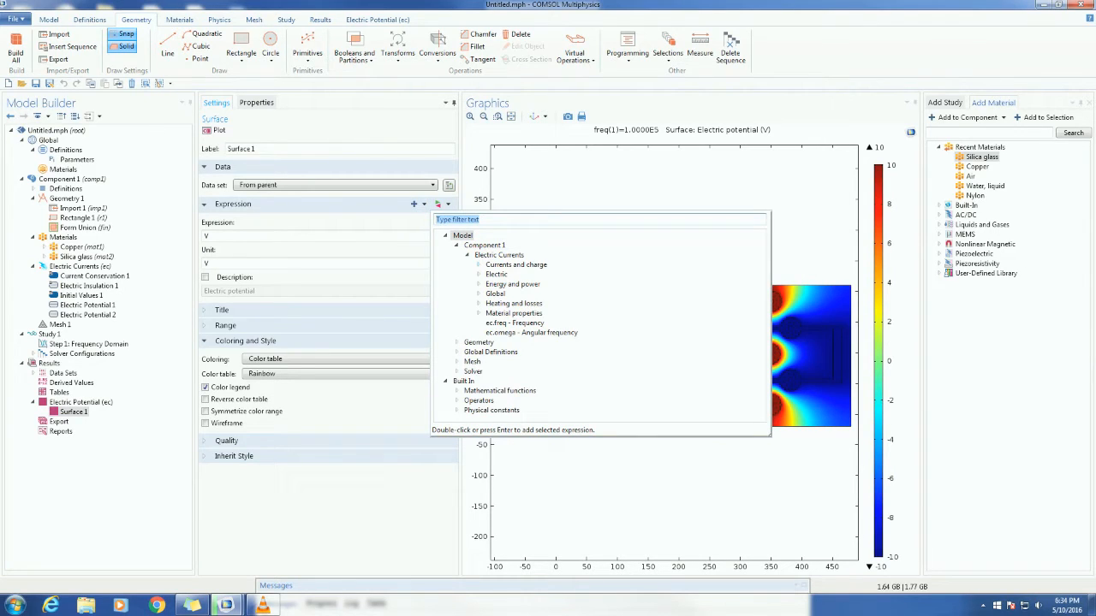
left_click(477, 274)
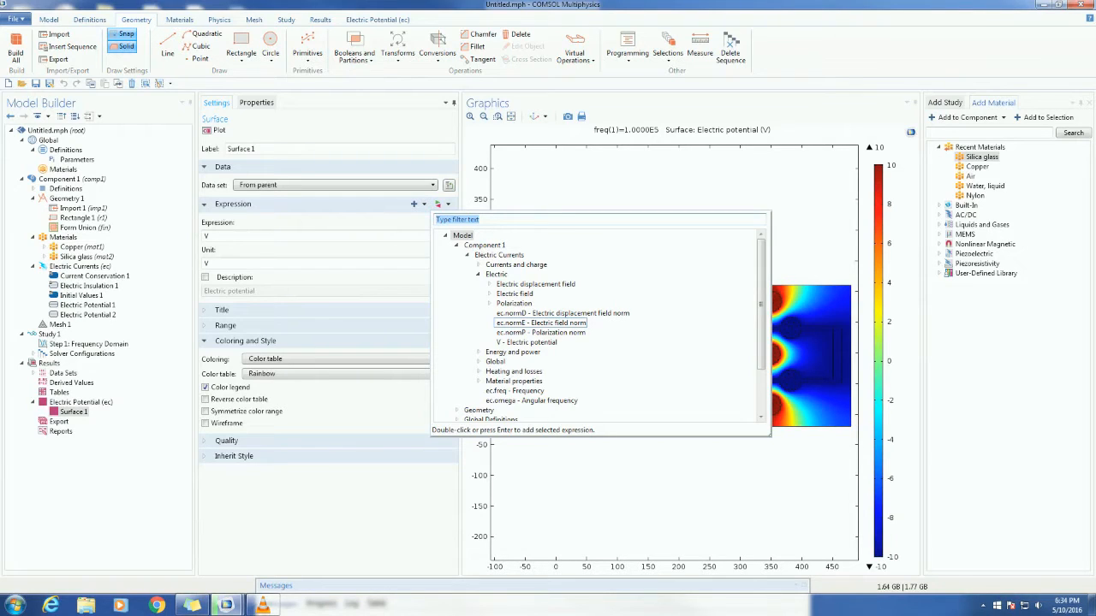
left_click(541, 323)
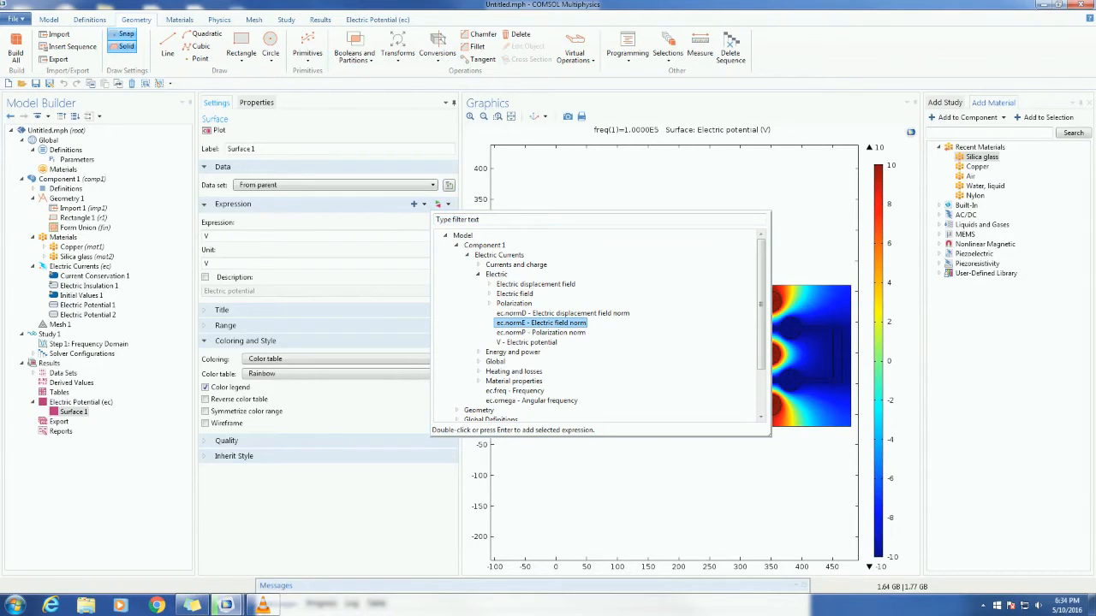
key("Return")
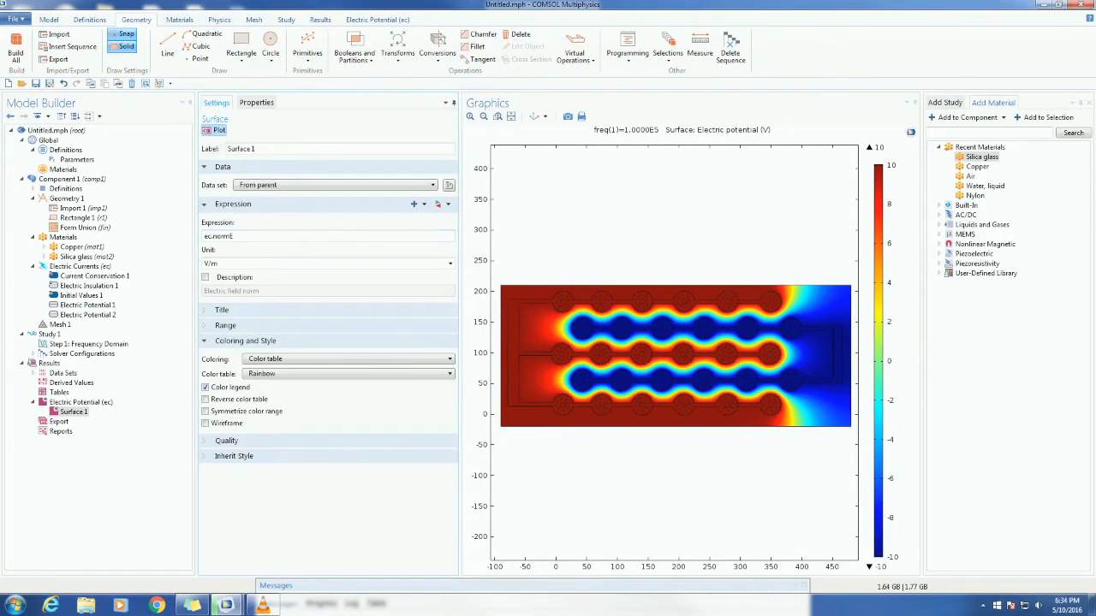
left_click(214, 131)
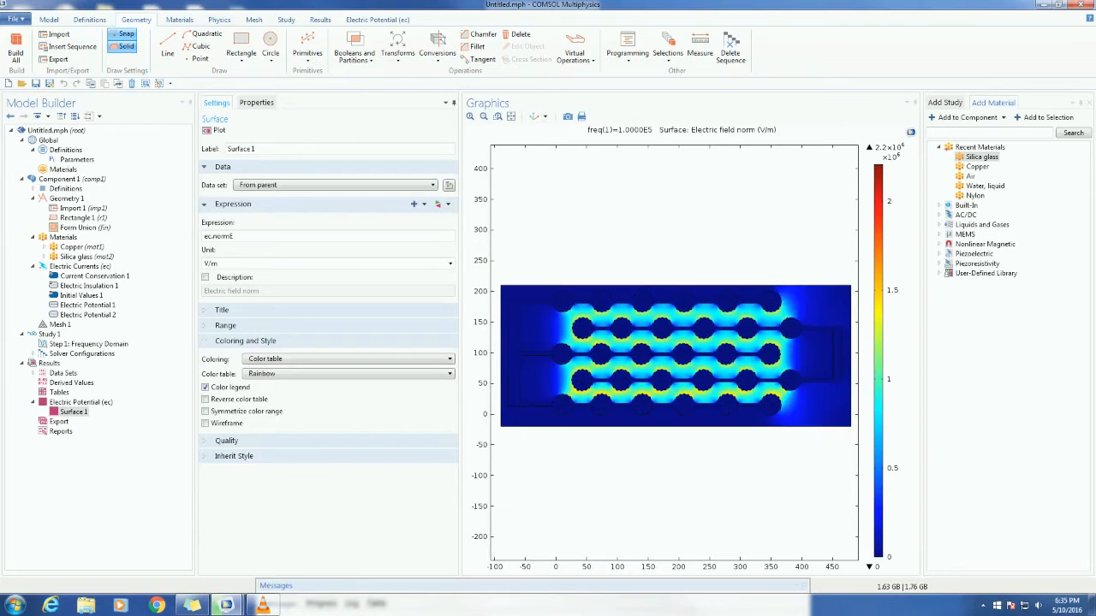
Enable a manual color range for Surface 1 with a maximum of 1300000, and dismiss the Windows dialog by permanently keeping the current color scheme
left_click(225, 326)
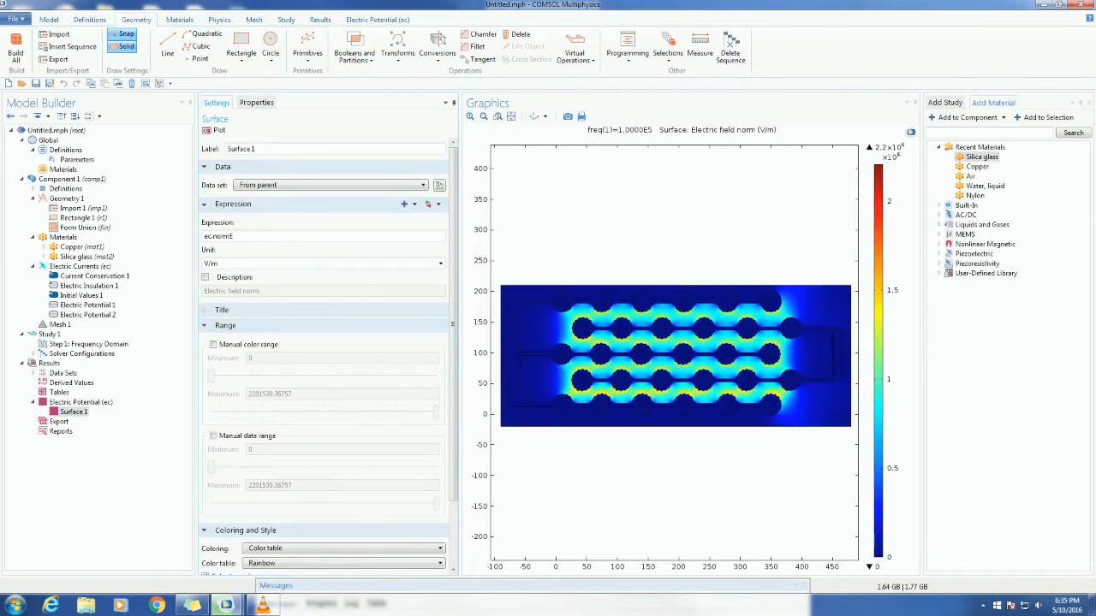
left_click(213, 344)
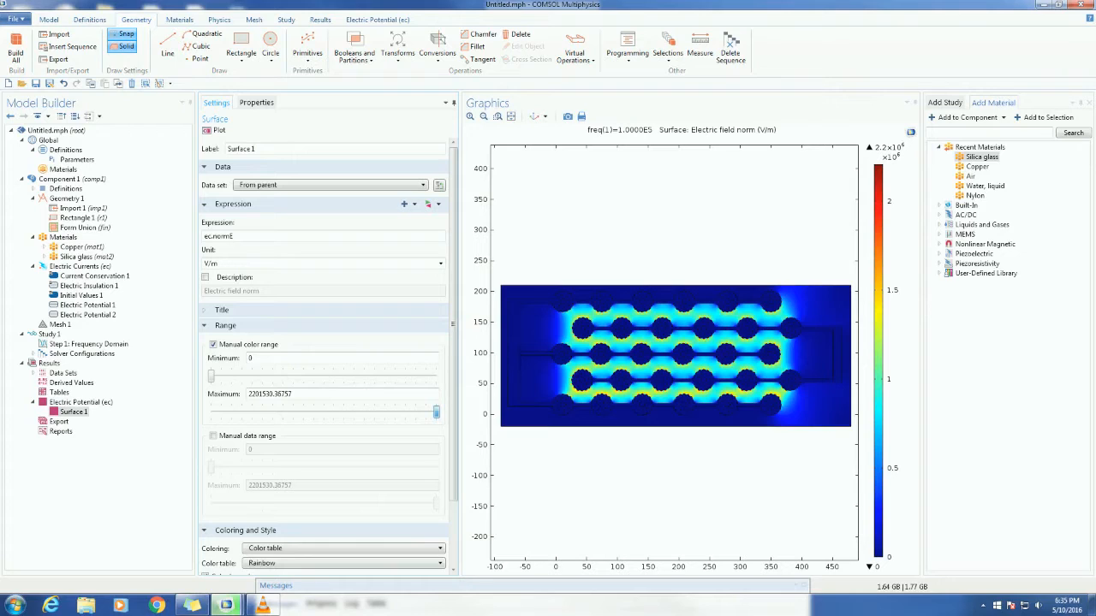
left_click_drag(435, 411, 343, 411)
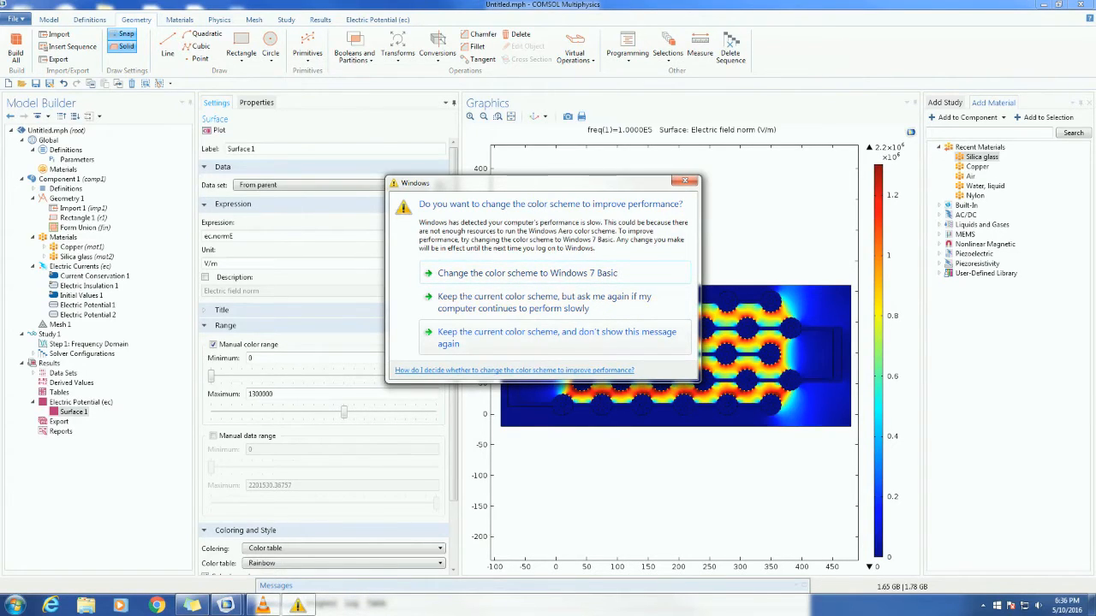
left_click(556, 337)
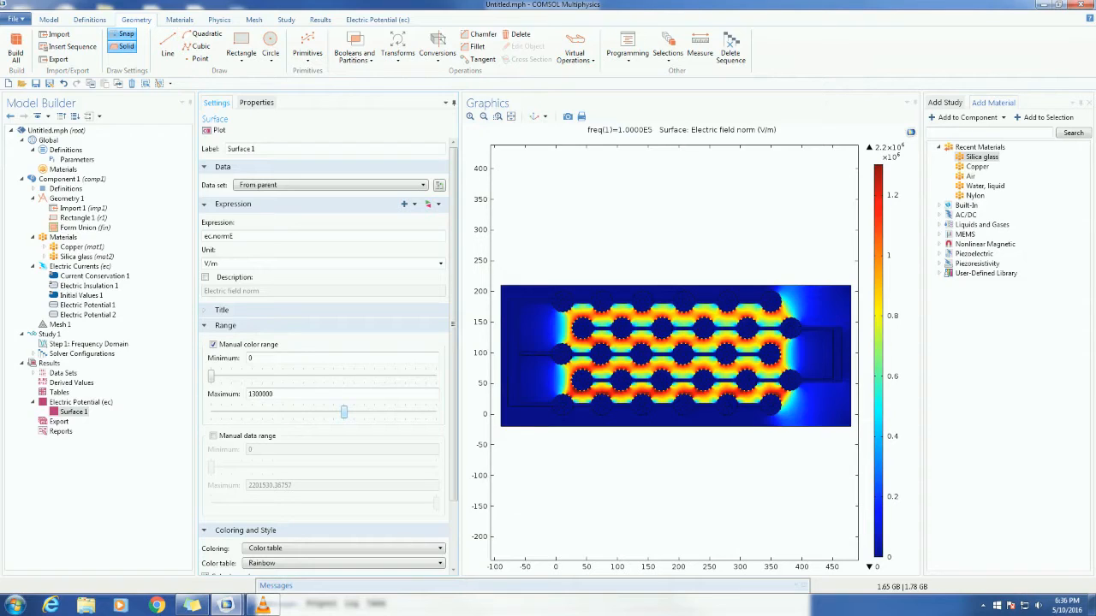
Add a Cut Line 2D data set running from (0, 160) to (350, 160) µm and plot it
right_click(63, 373)
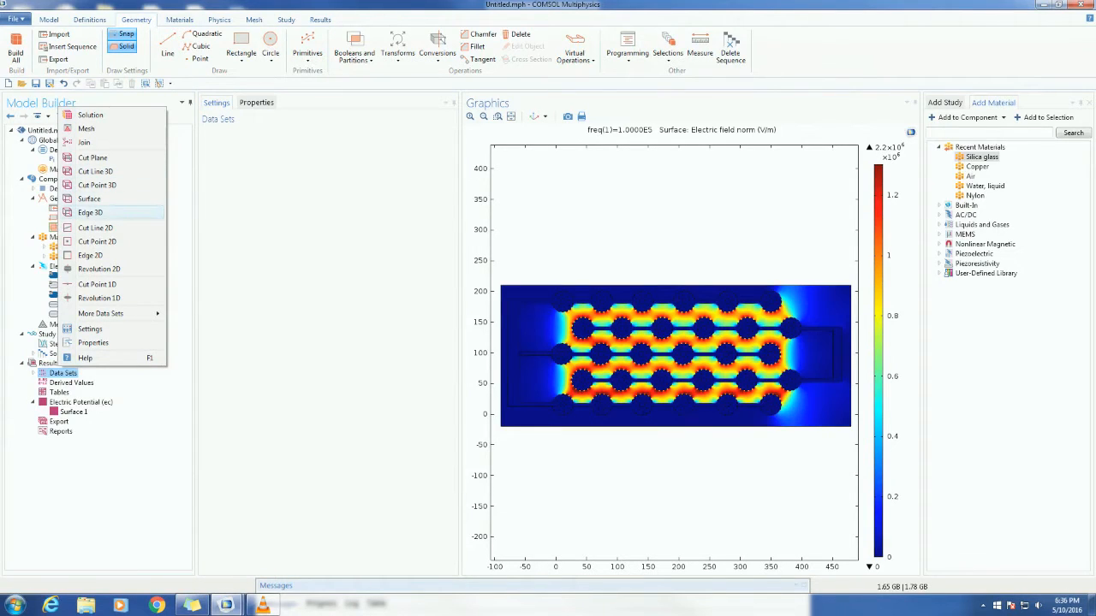
left_click(95, 228)
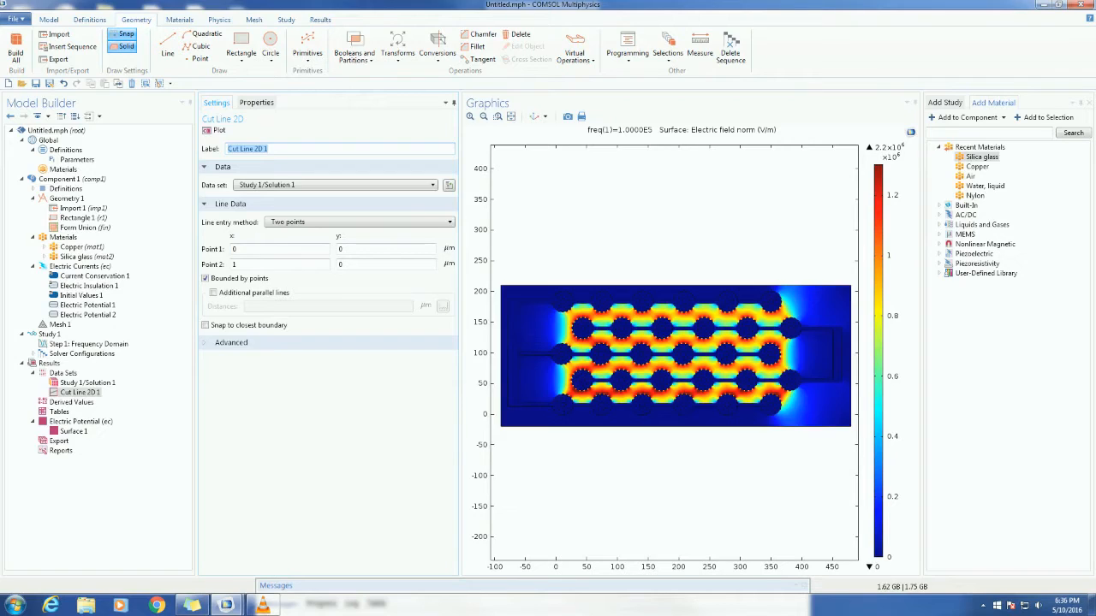
left_click(239, 265)
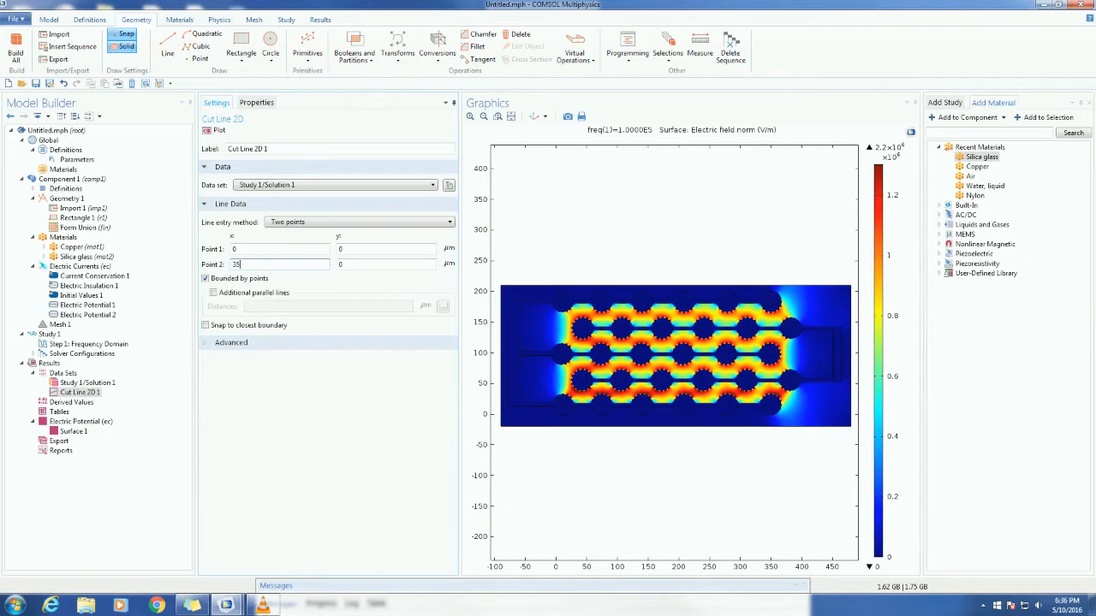
key("Tab")
type("16")
type("160")
left_click(214, 131)
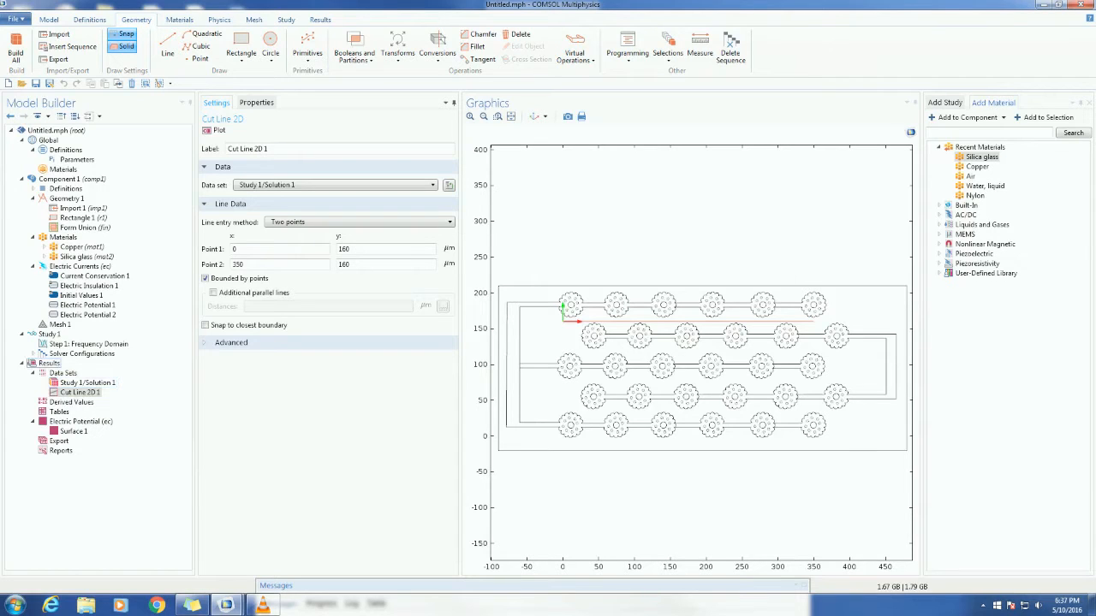
Add a 1D plot group containing a Line Graph that uses the Cut Line 2D 1 data set
right_click(49, 363)
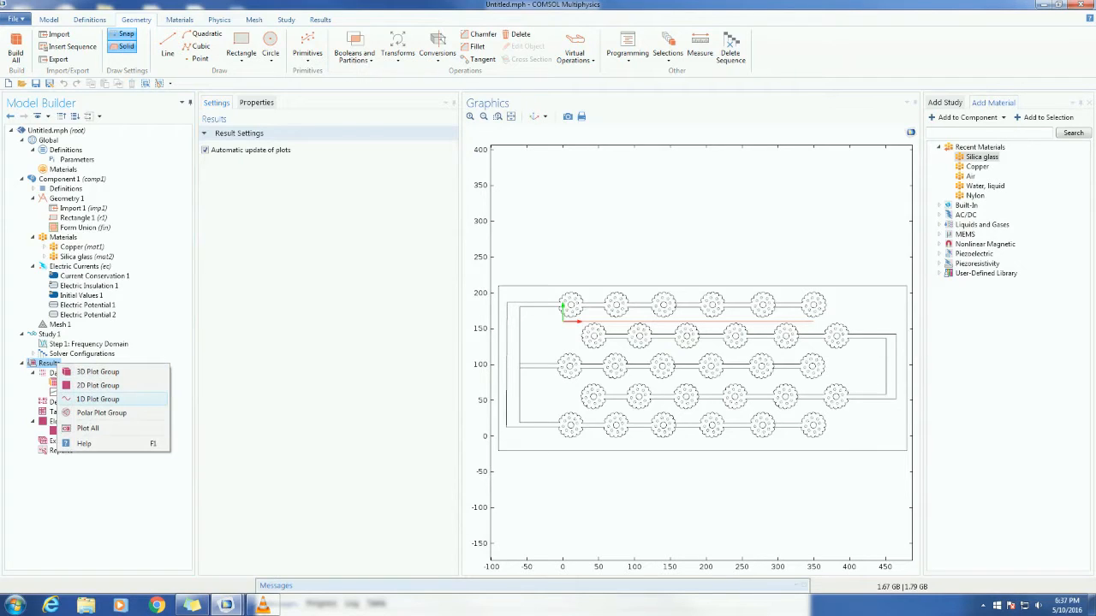
left_click(98, 399)
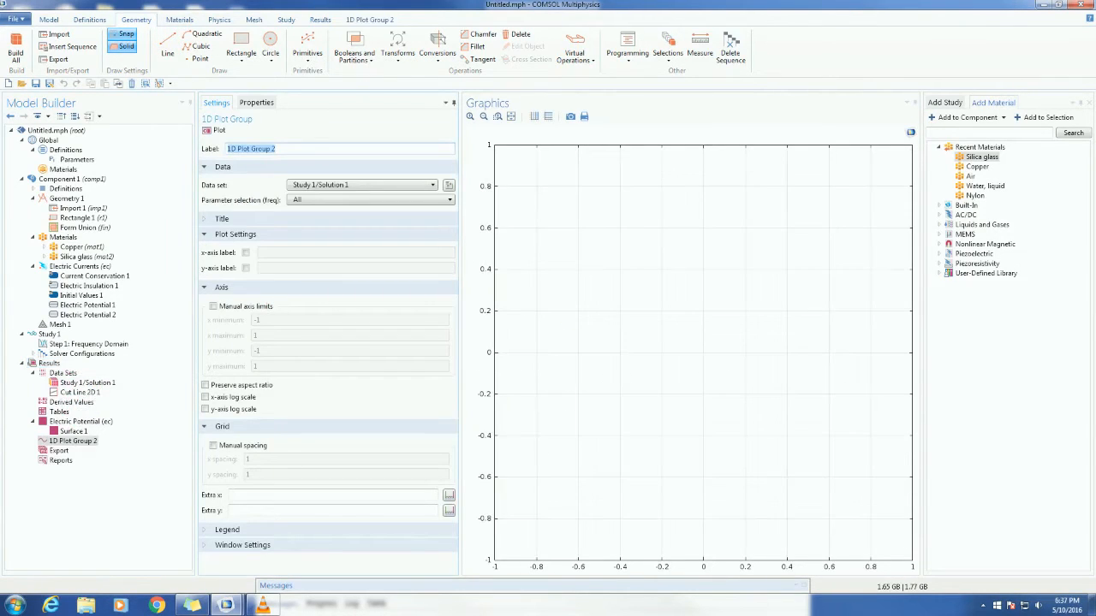
right_click(91, 439)
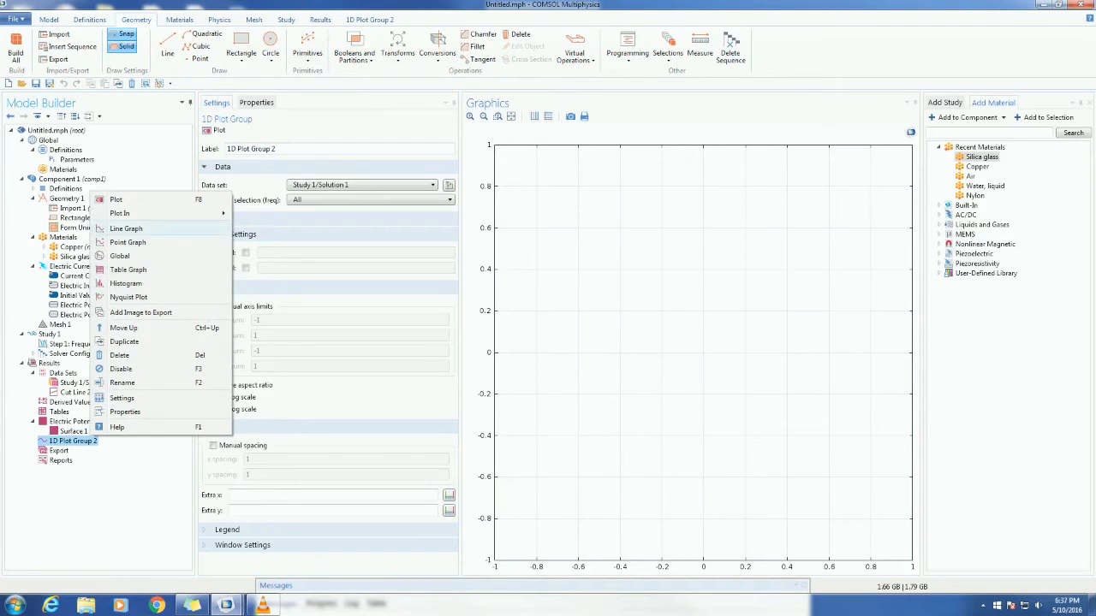
left_click(129, 230)
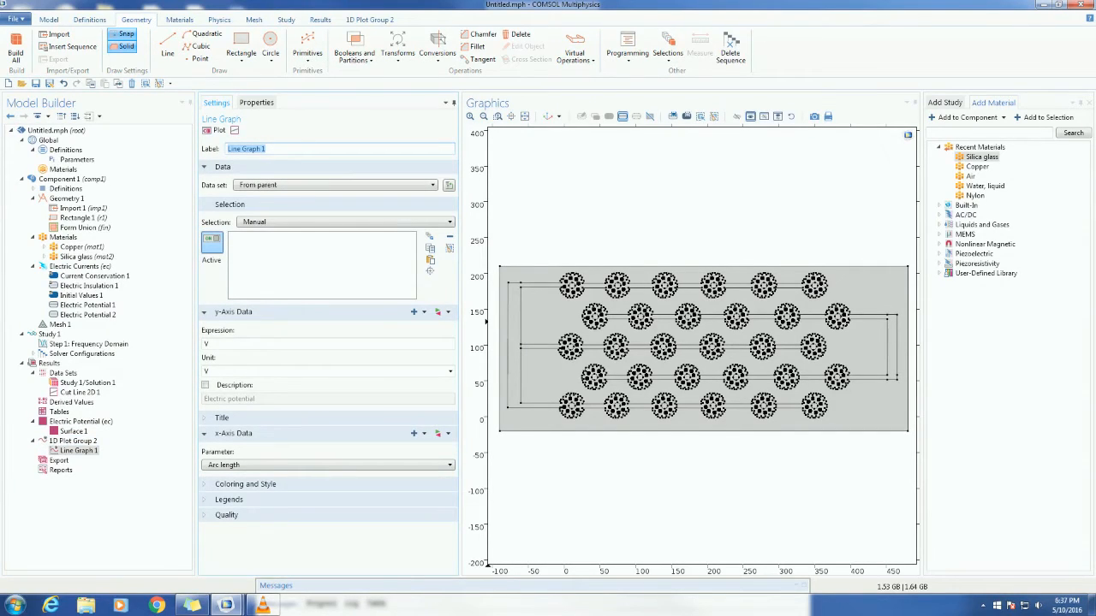
left_click(335, 185)
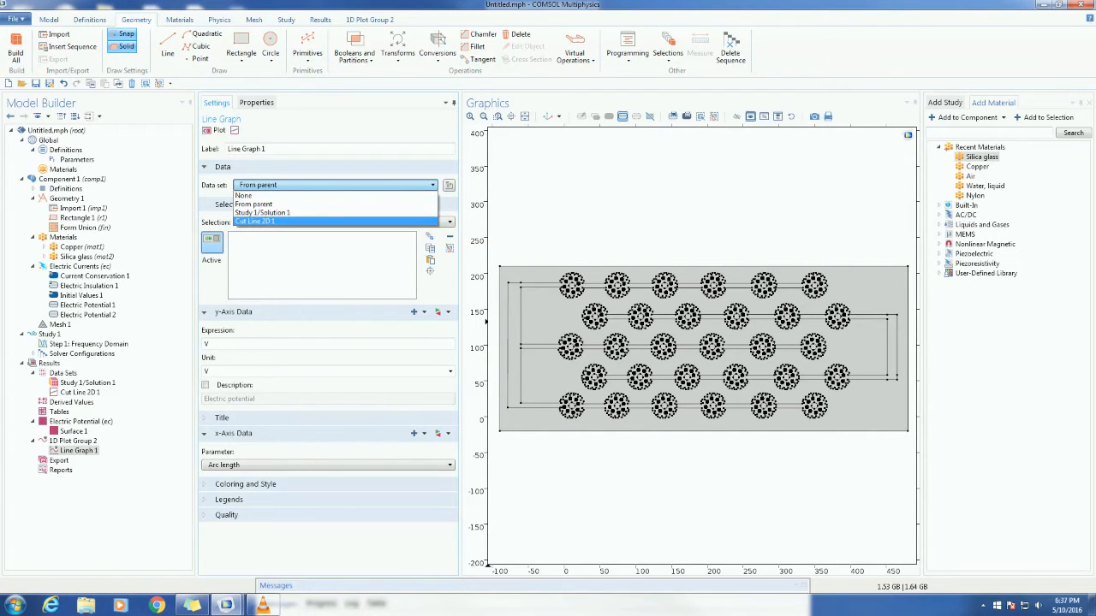
left_click(254, 221)
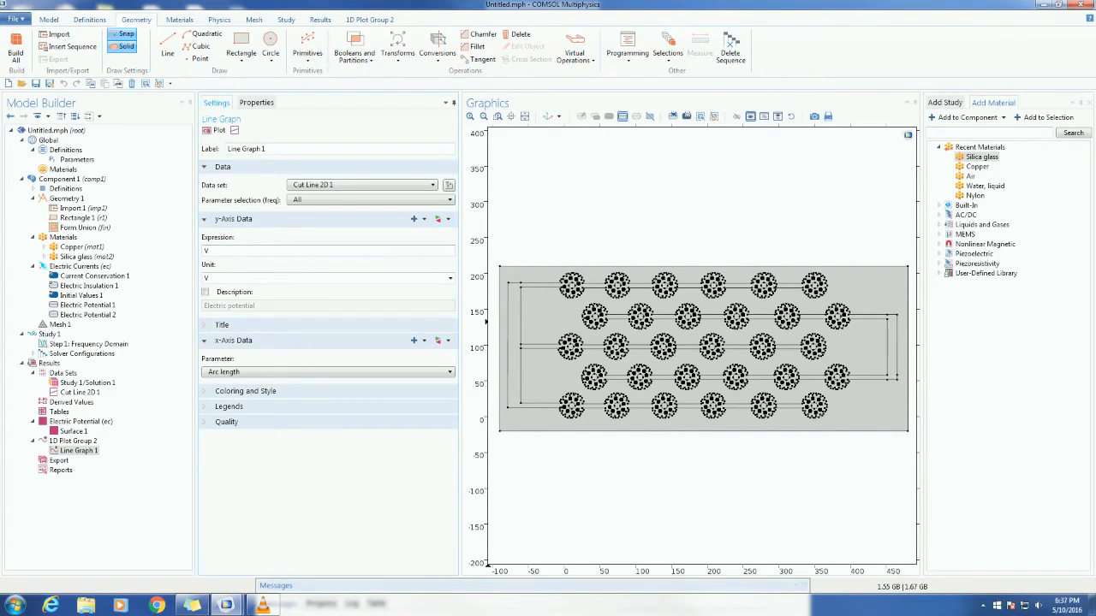
Set the Line Graph's y-axis expression to ec.normE (Electric field norm) and plot it
left_click(437, 220)
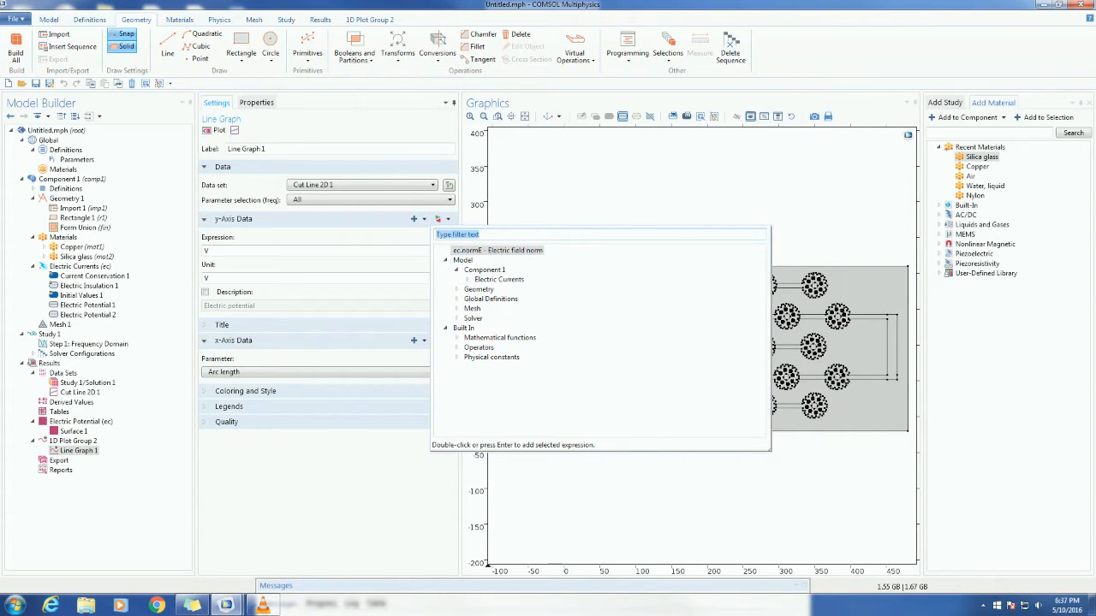
left_click(468, 280)
left_click(478, 299)
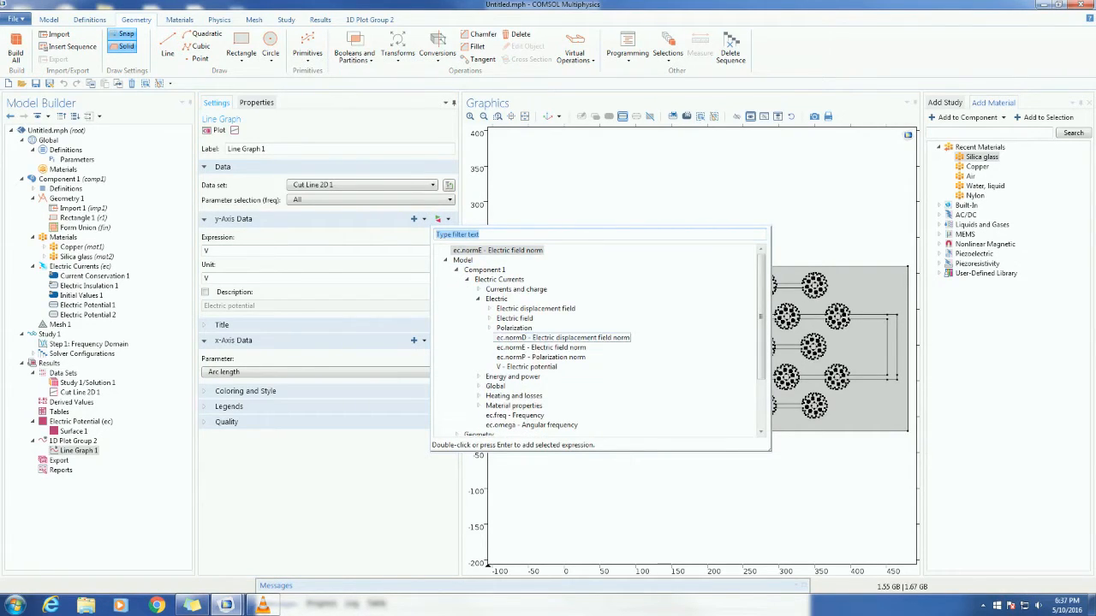
double_click(541, 348)
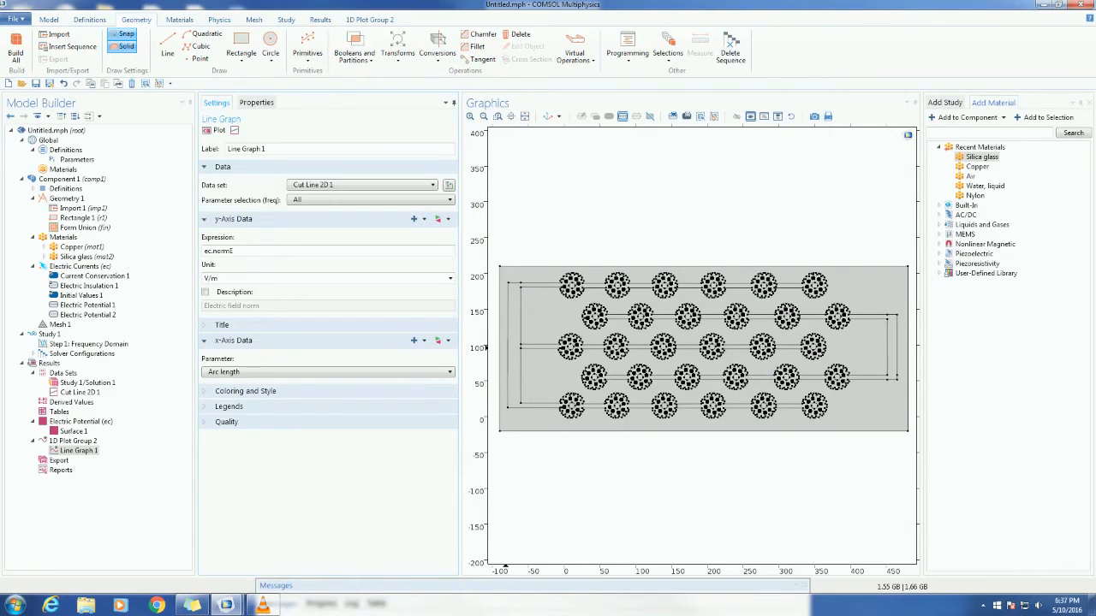
left_click(219, 130)
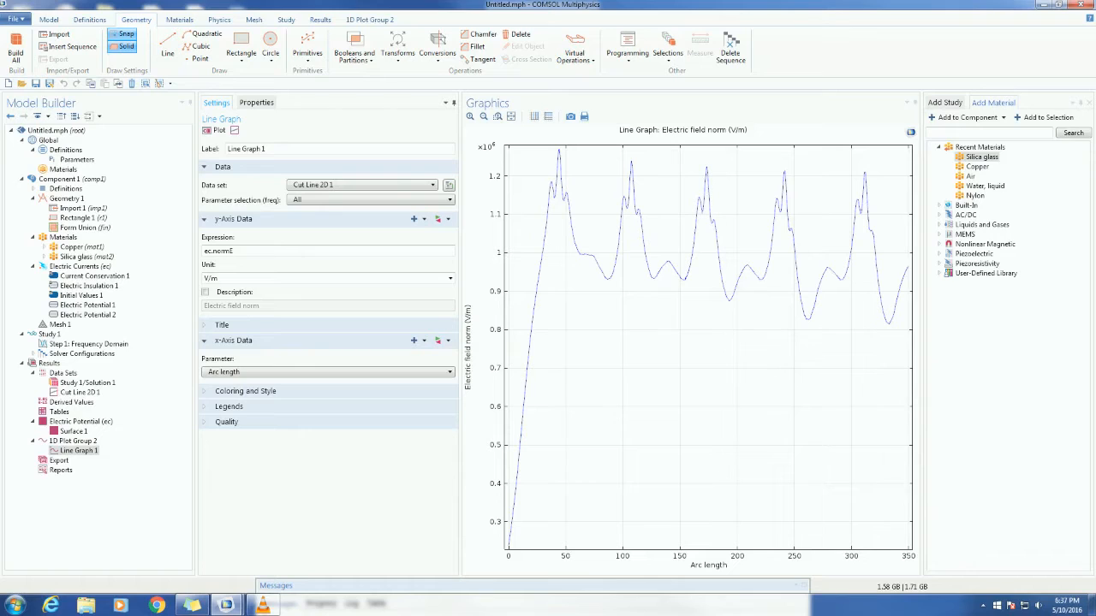
Change the Line Graph's y-axis expression to V and plot the electric potential along the cut line
left_click(234, 251)
key("ctrl+a")
type("V")
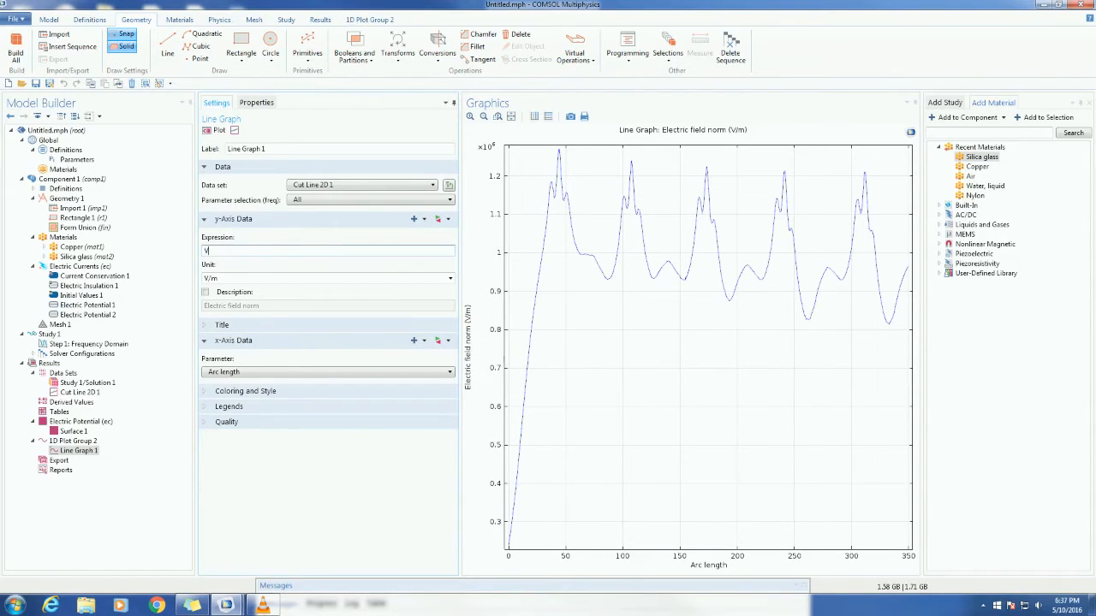
left_click(214, 130)
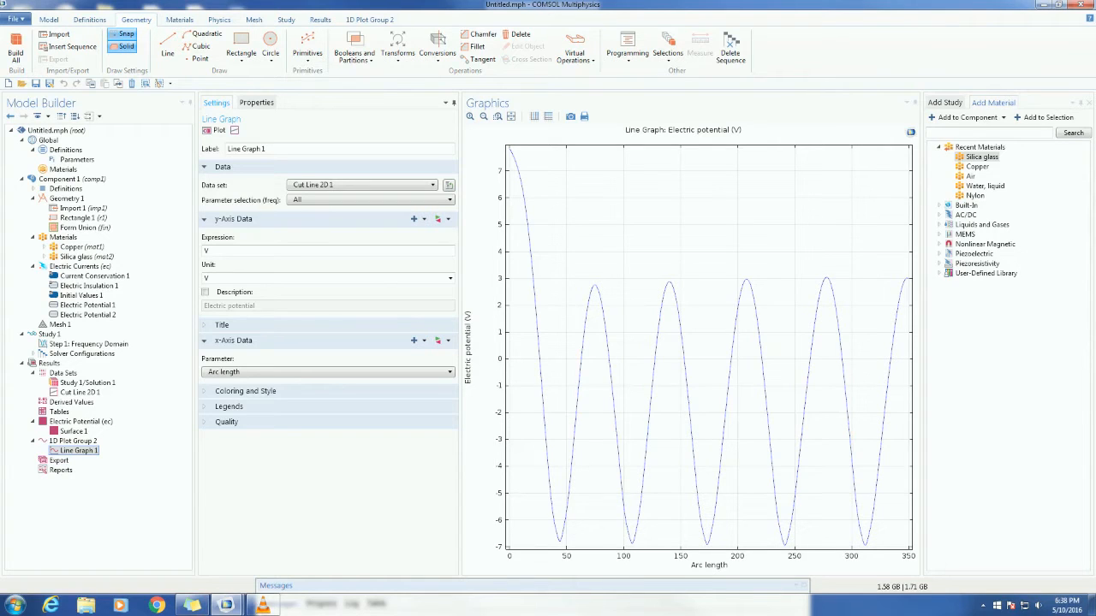
right_click(92, 449)
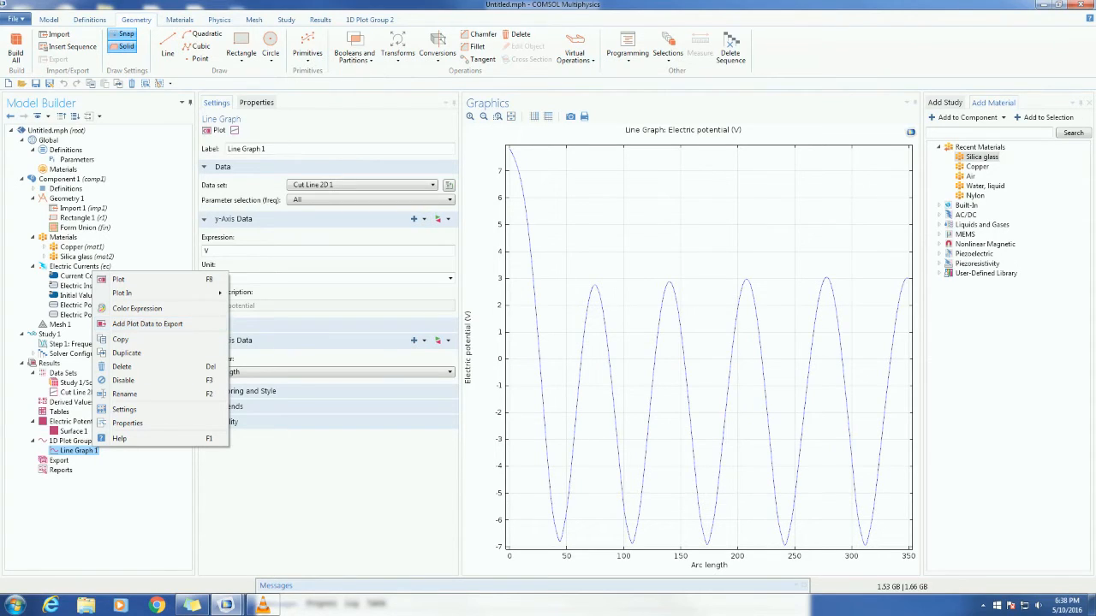
left_click(113, 490)
right_click(46, 460)
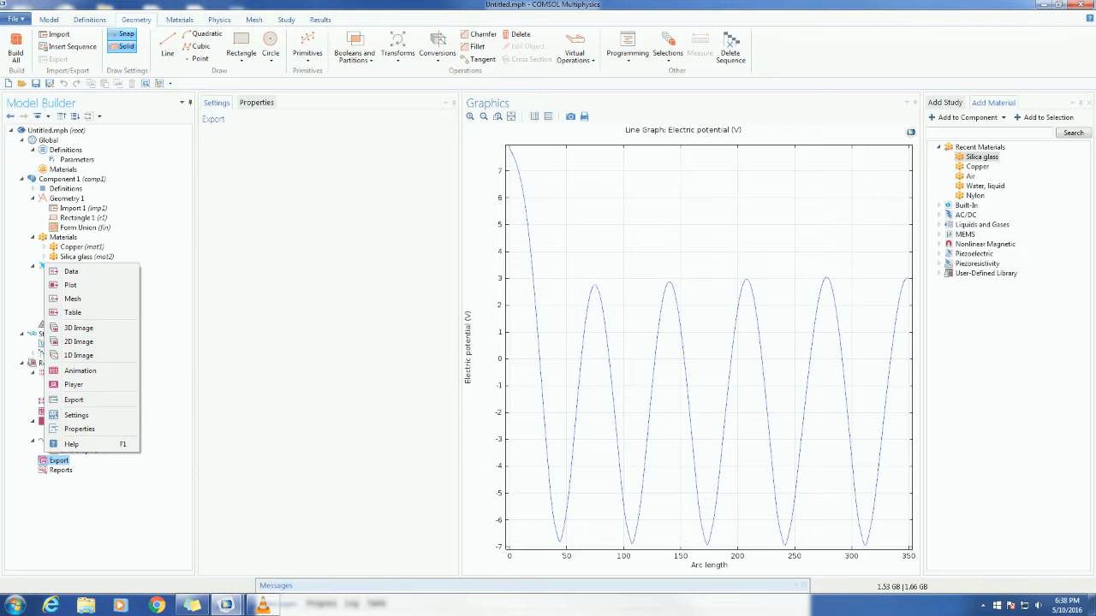
key("Escape")
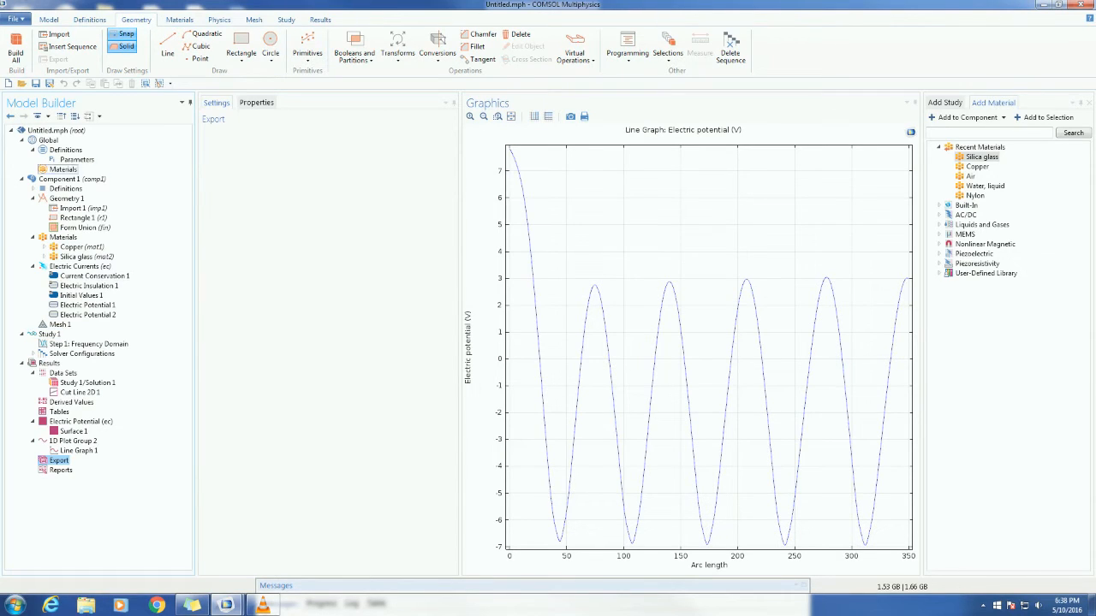
Add a Parametric Sweep to Study 1 that sweeps the voltage parameter
left_click(76, 159)
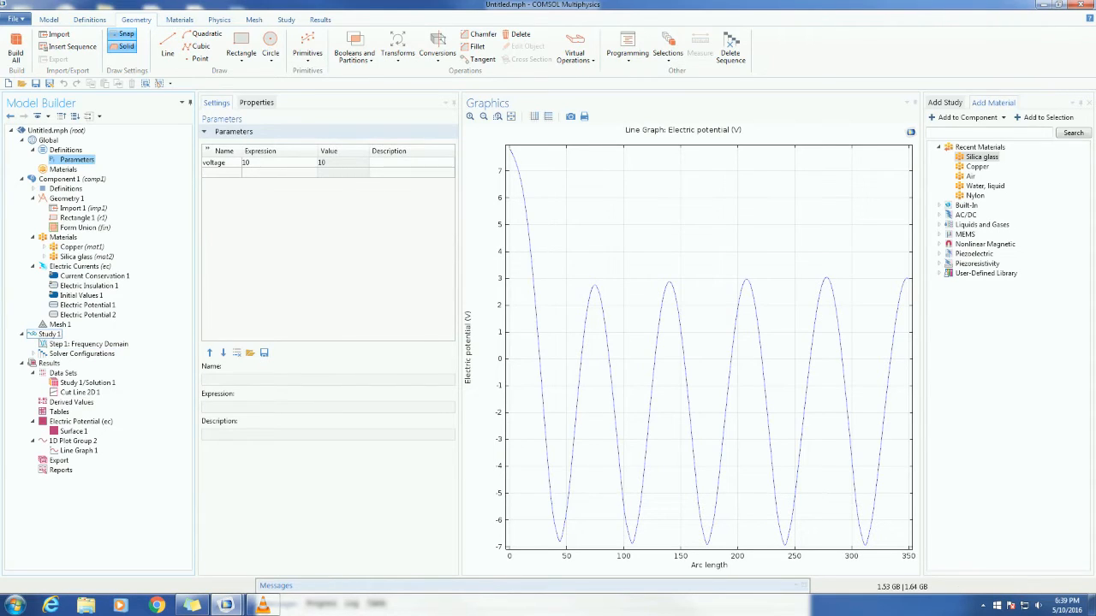
right_click(51, 334)
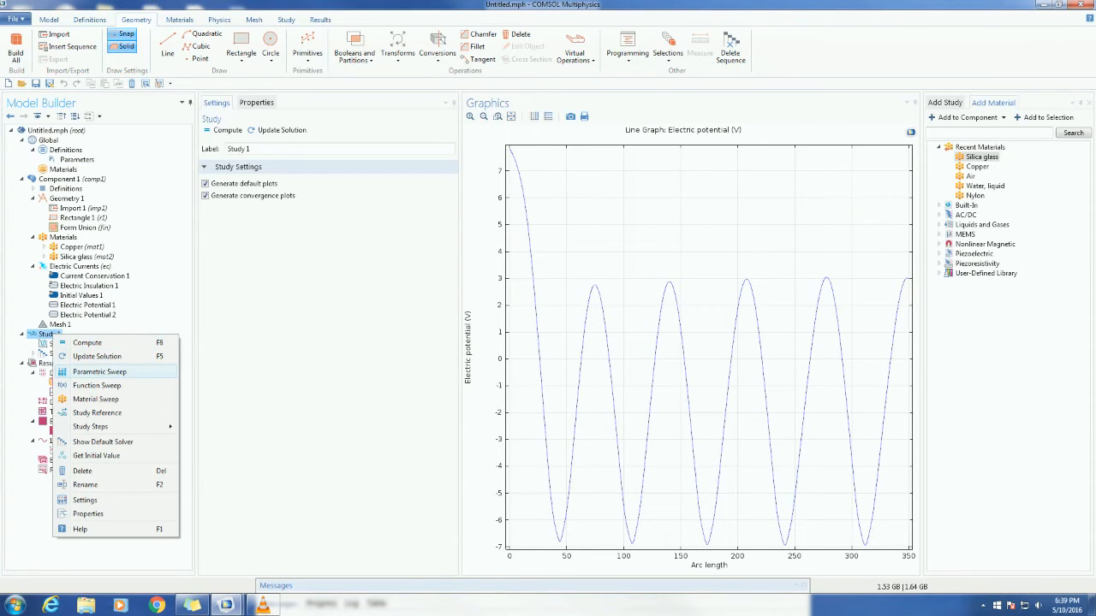
left_click(100, 372)
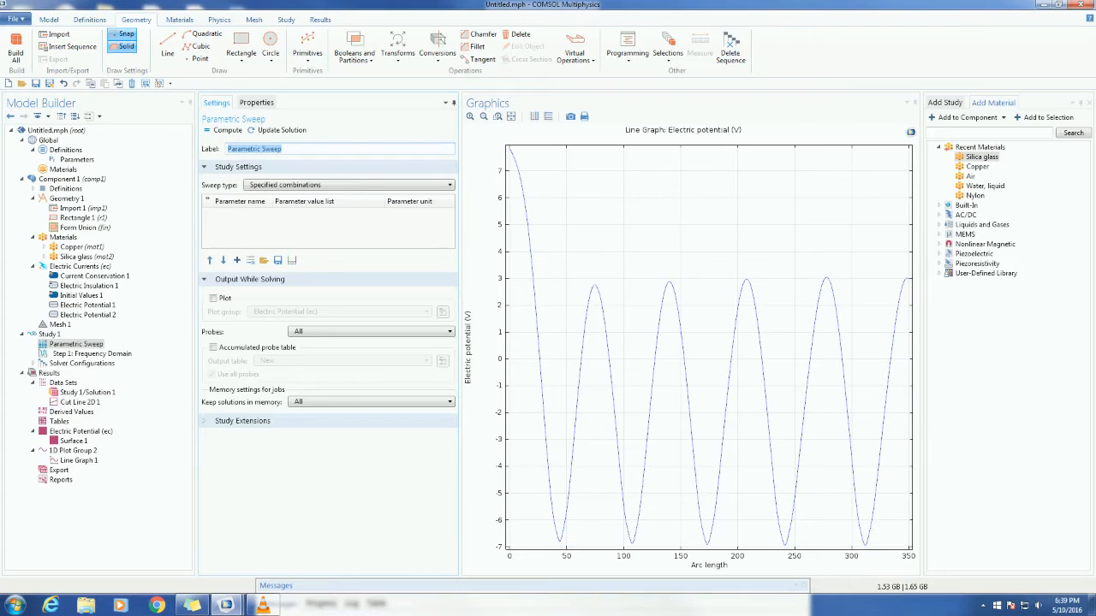
left_click(236, 259)
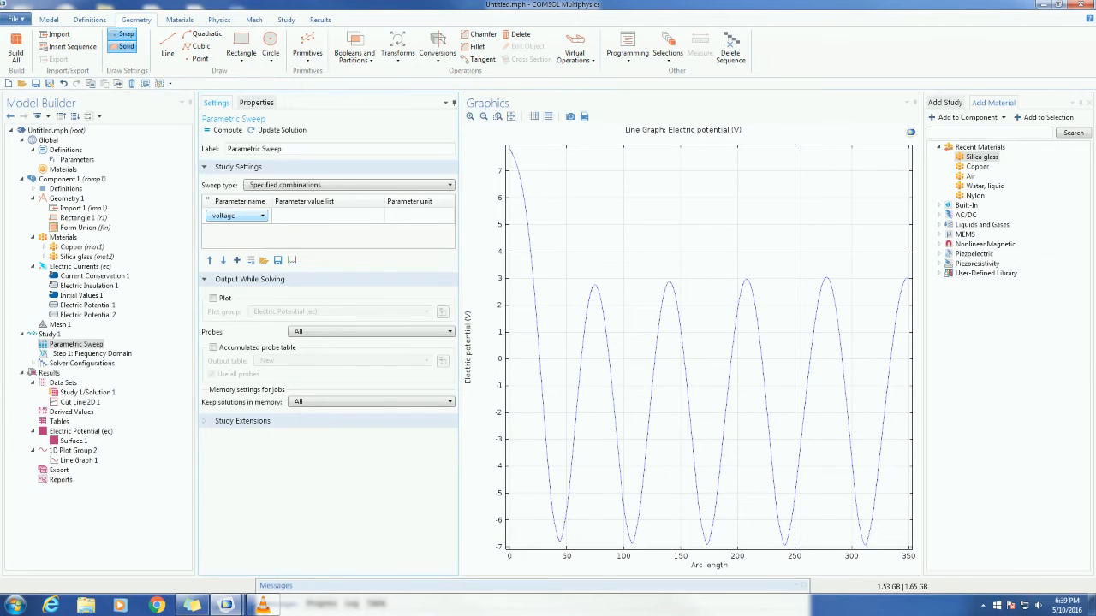
left_click(255, 216)
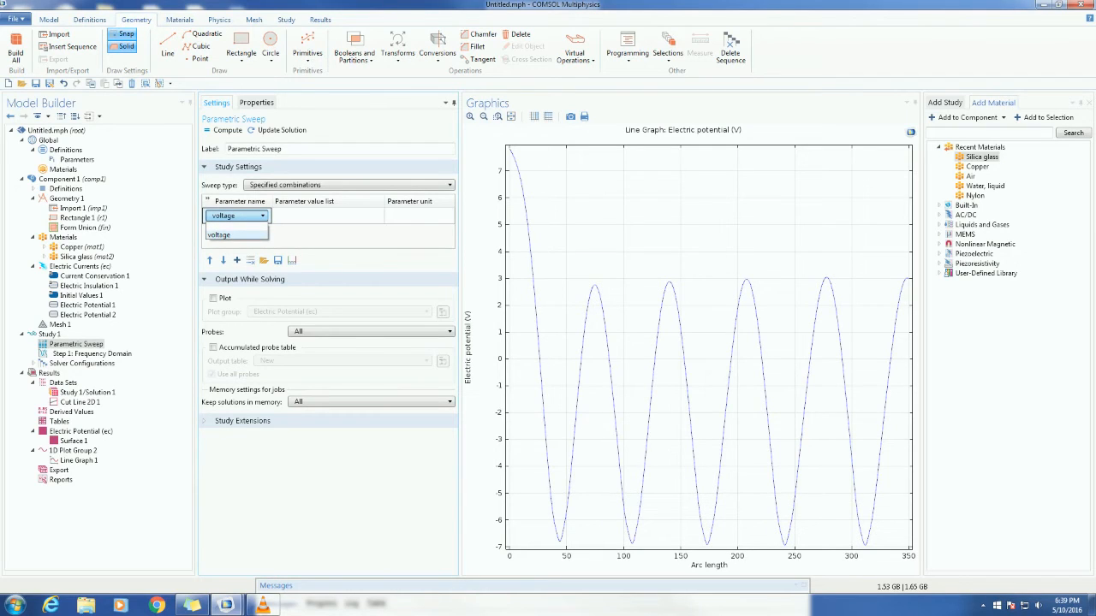
left_click(220, 235)
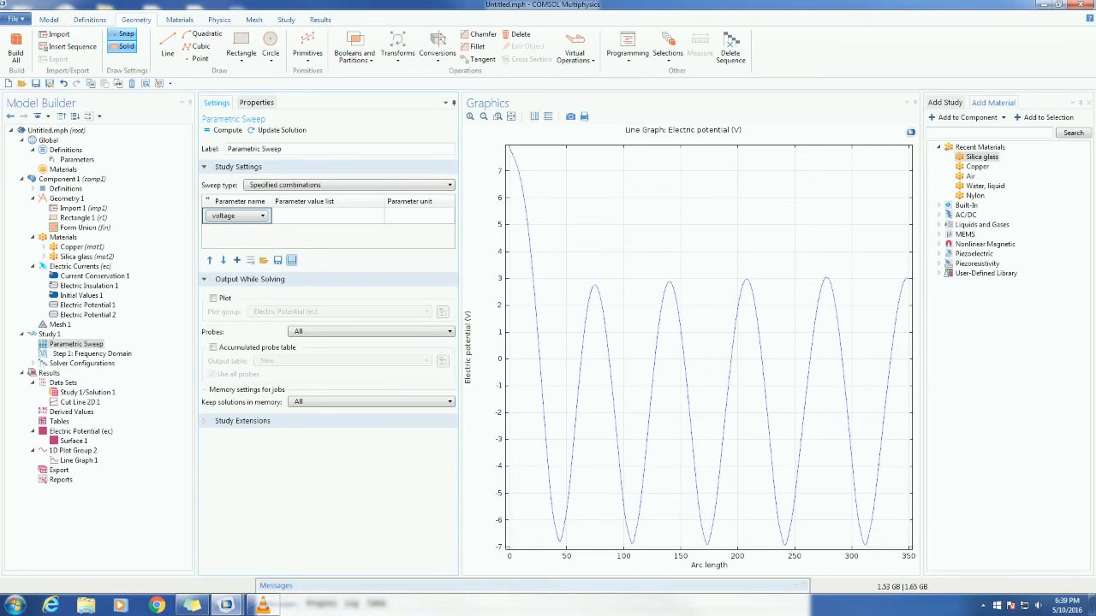
Try to compute the sweep with voltage values ranging from 10 to -10 in steps of 1
left_click(292, 261)
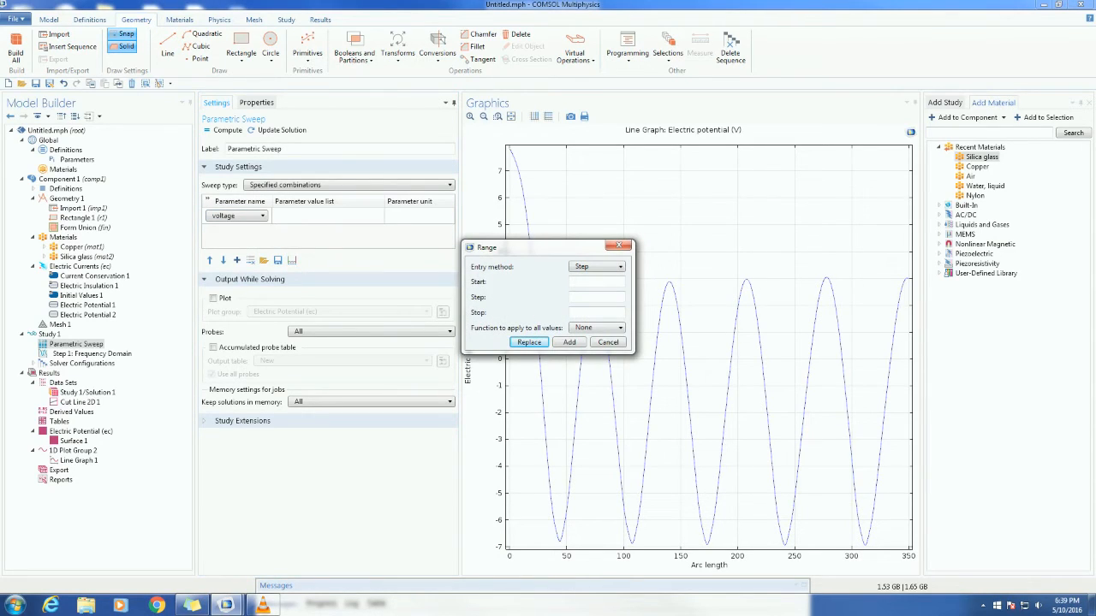
left_click(596, 282)
type("10")
left_click(596, 313)
left_click(596, 297)
left_click(570, 341)
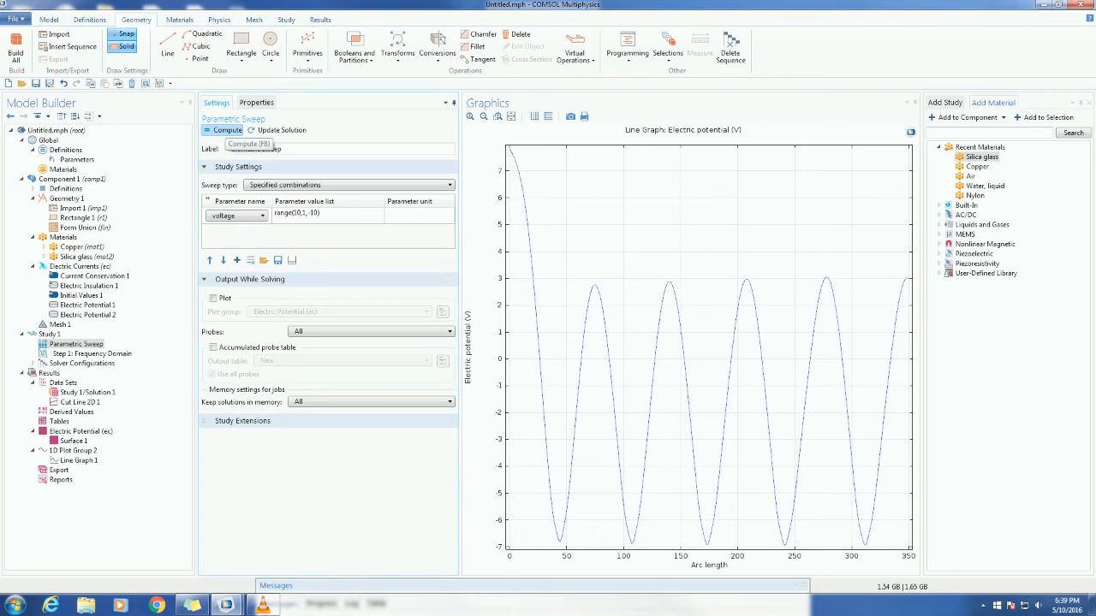
left_click(225, 130)
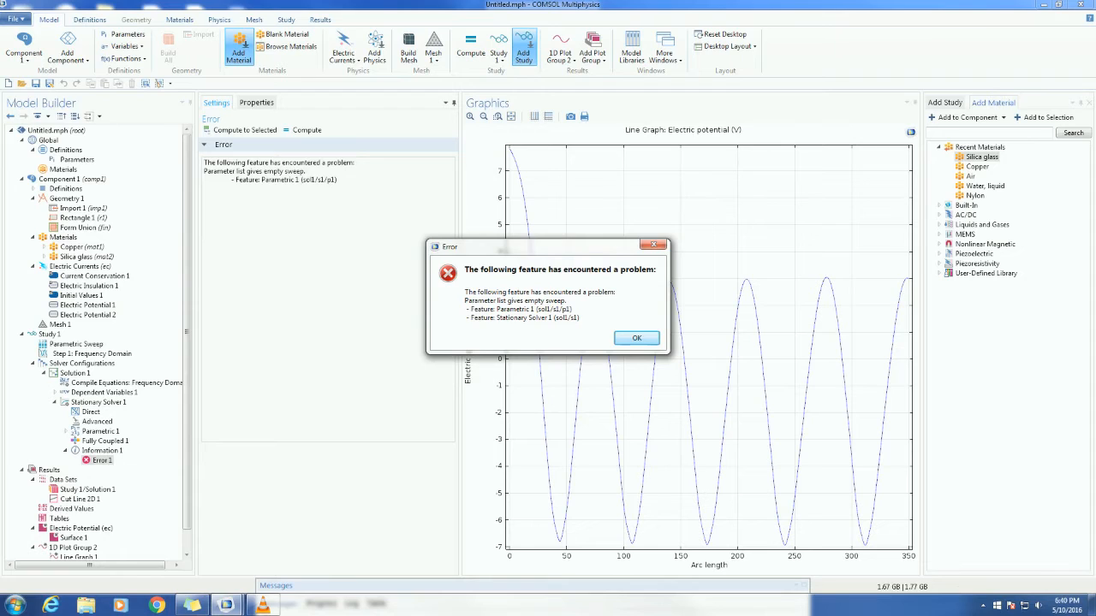
key("Return")
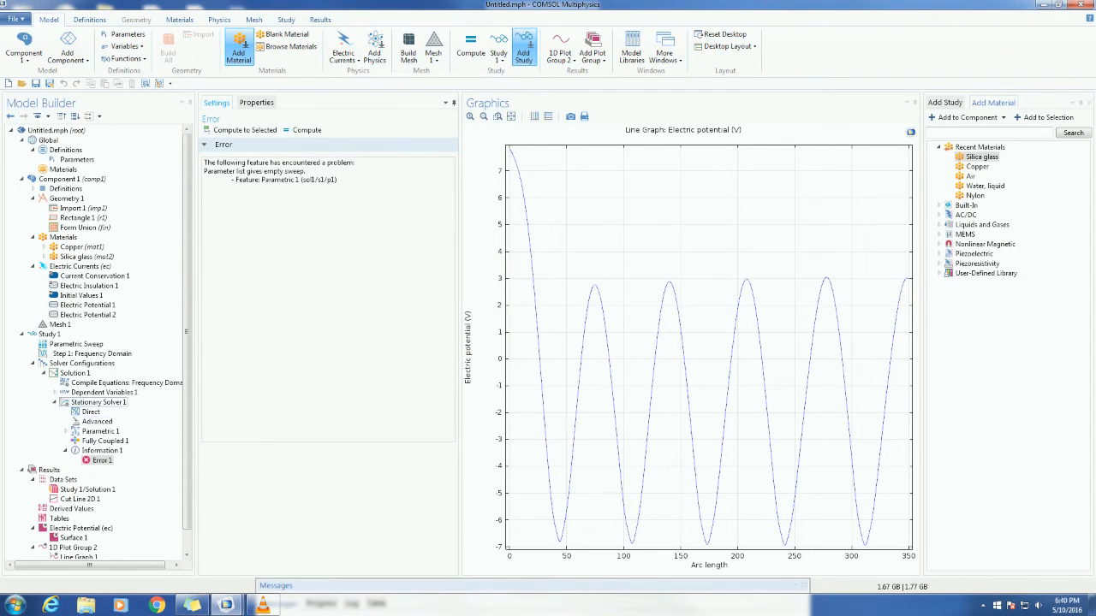
left_click(76, 343)
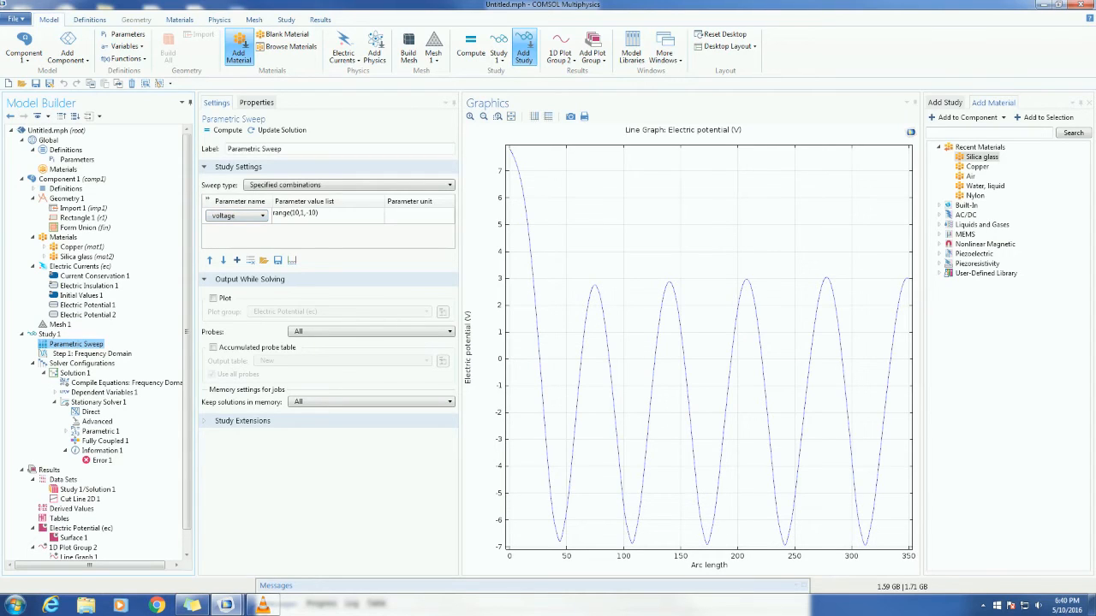
left_click(238, 260)
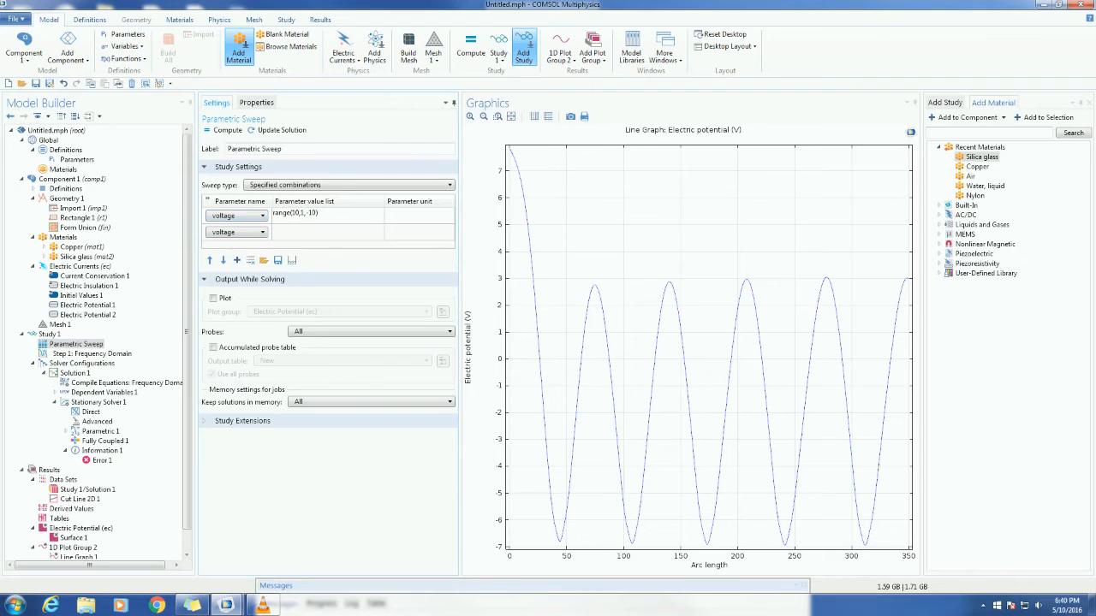
right_click(249, 232)
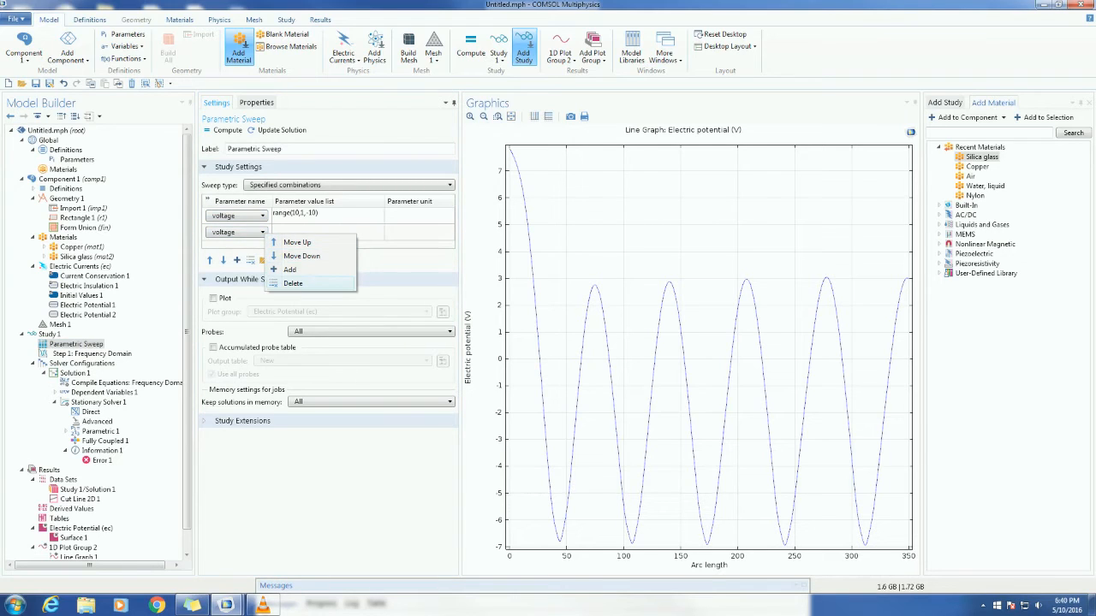
left_click(300, 284)
Try adding the range from 10 to -10 with step 1 to the voltage values again and recomputing
left_click(292, 261)
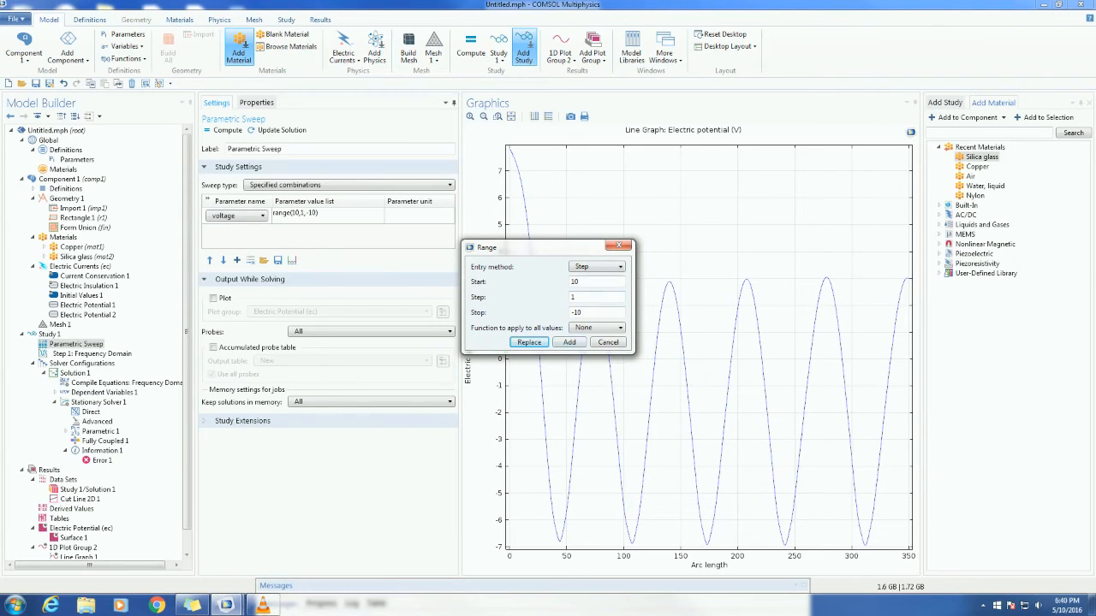
left_click(570, 342)
left_click(222, 130)
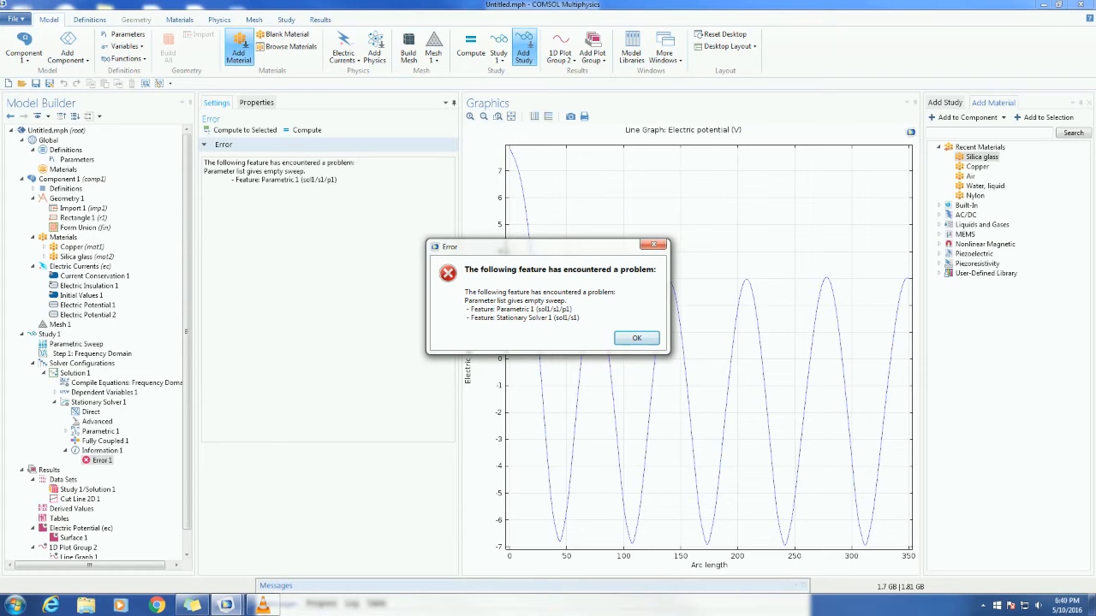
key("Return")
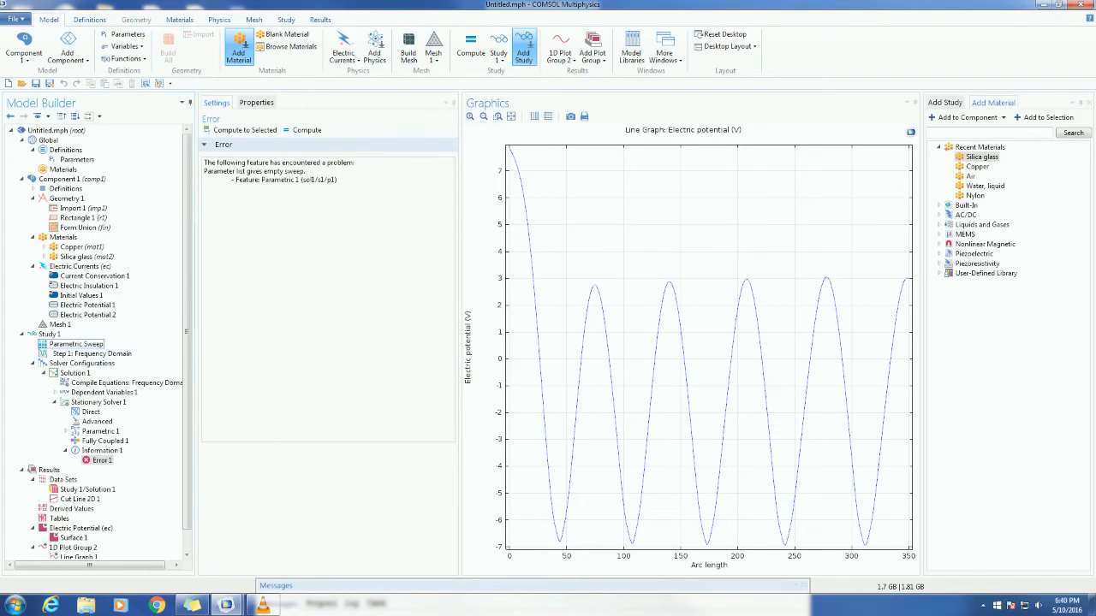
Clear the voltage parameter's value list in the Parametric Sweep
left_click(75, 344)
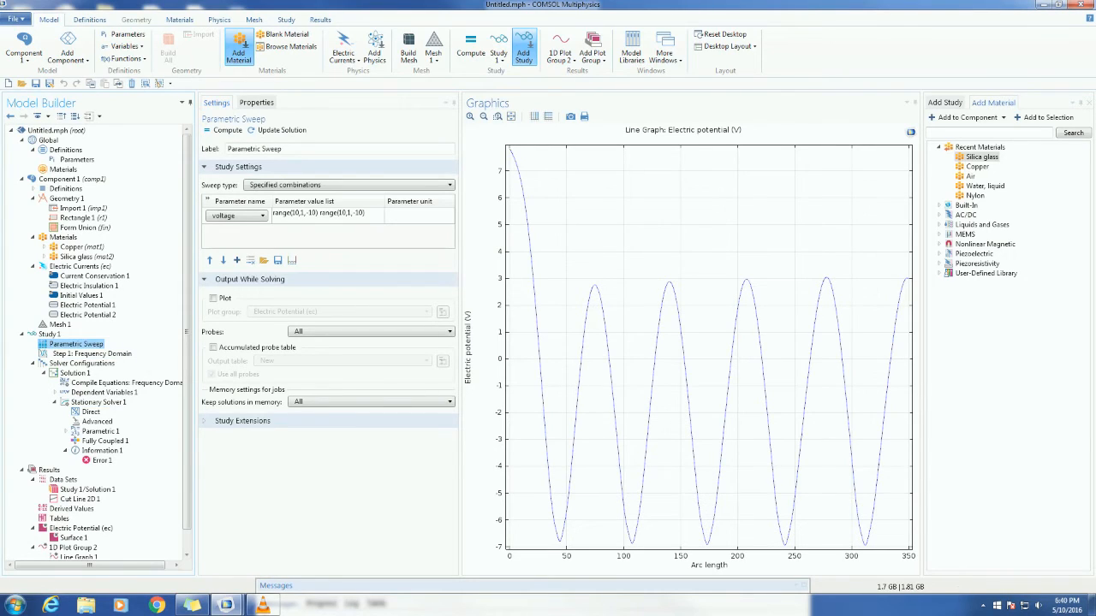
left_click(328, 215)
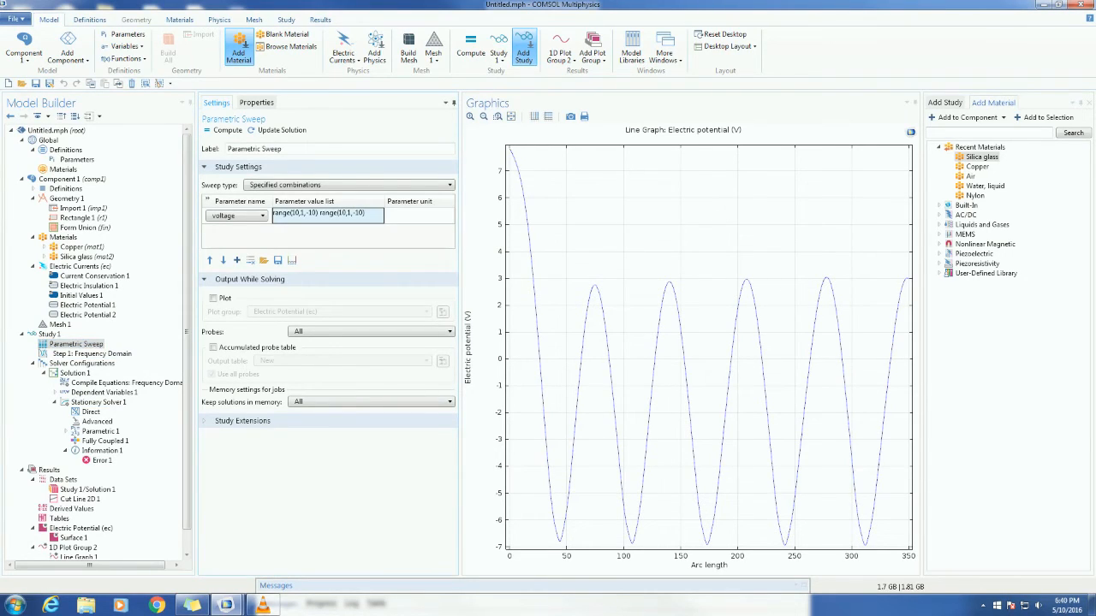
double_click(332, 215)
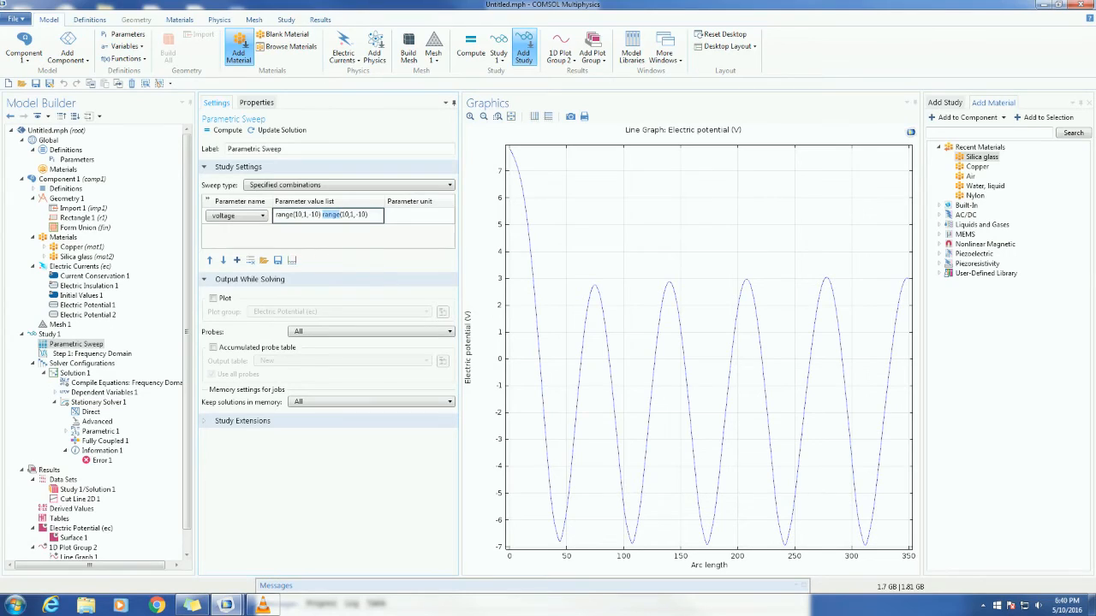
left_click_drag(366, 215, 275, 215)
key("BackSpace")
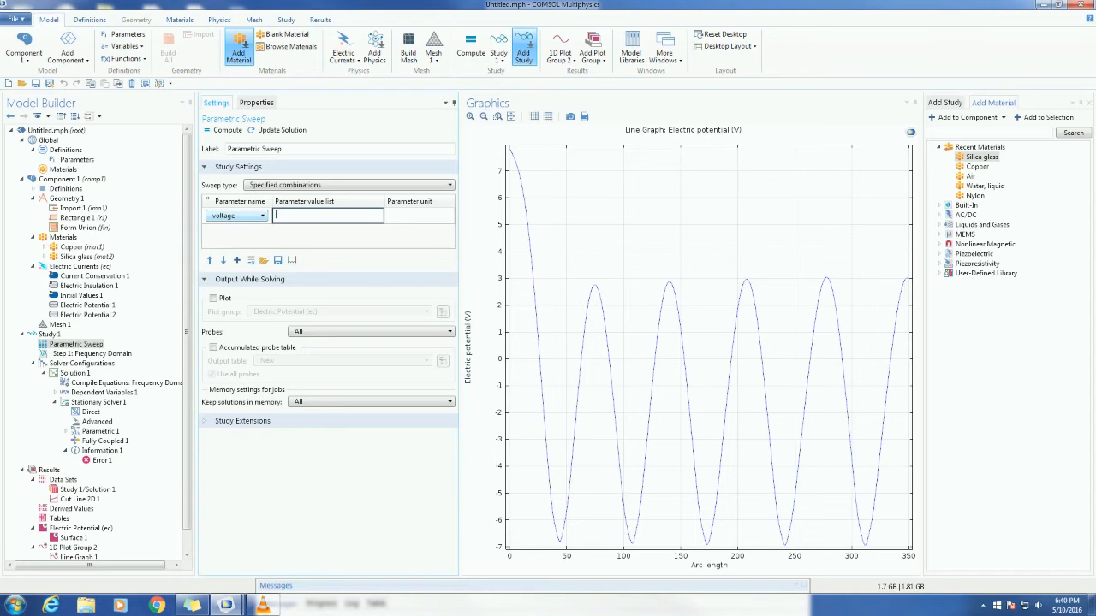
Set the voltage sweep range from -10 to 10 in steps of 1 with no function applied, and compute the study
left_click(292, 260)
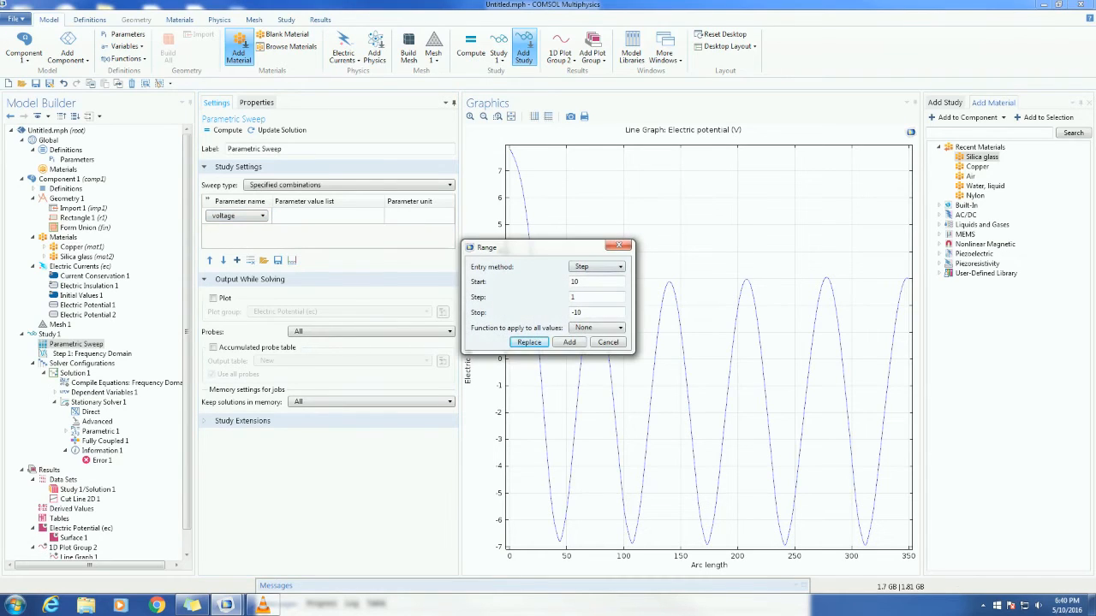
left_click(597, 267)
left_click(597, 277)
left_click(572, 282)
type("-")
left_click(572, 313)
key("Delete")
type("+")
left_click(596, 328)
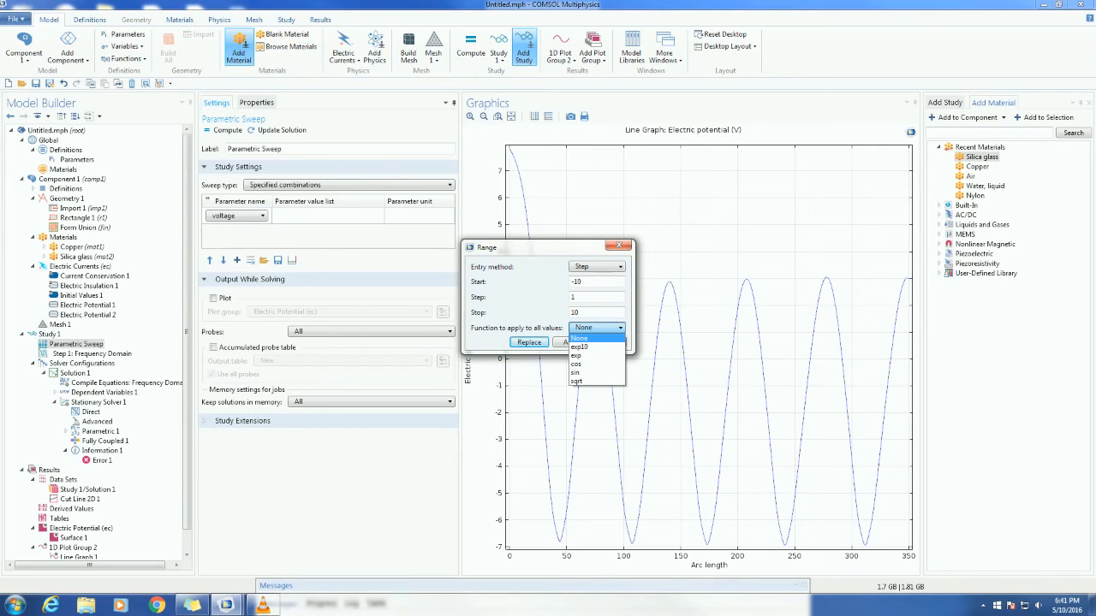
left_click(590, 338)
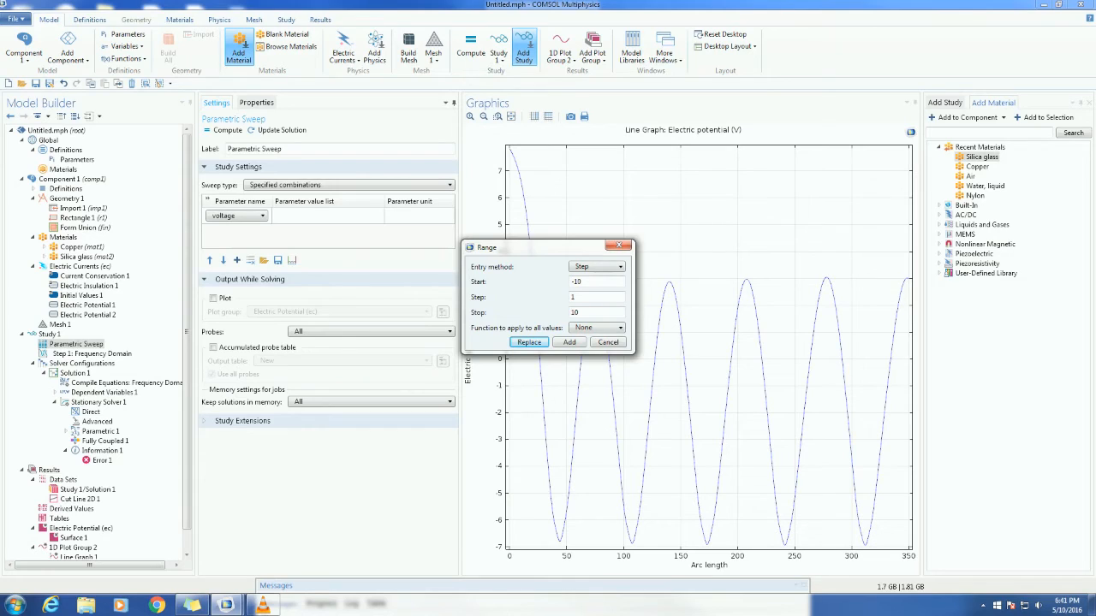
left_click(528, 341)
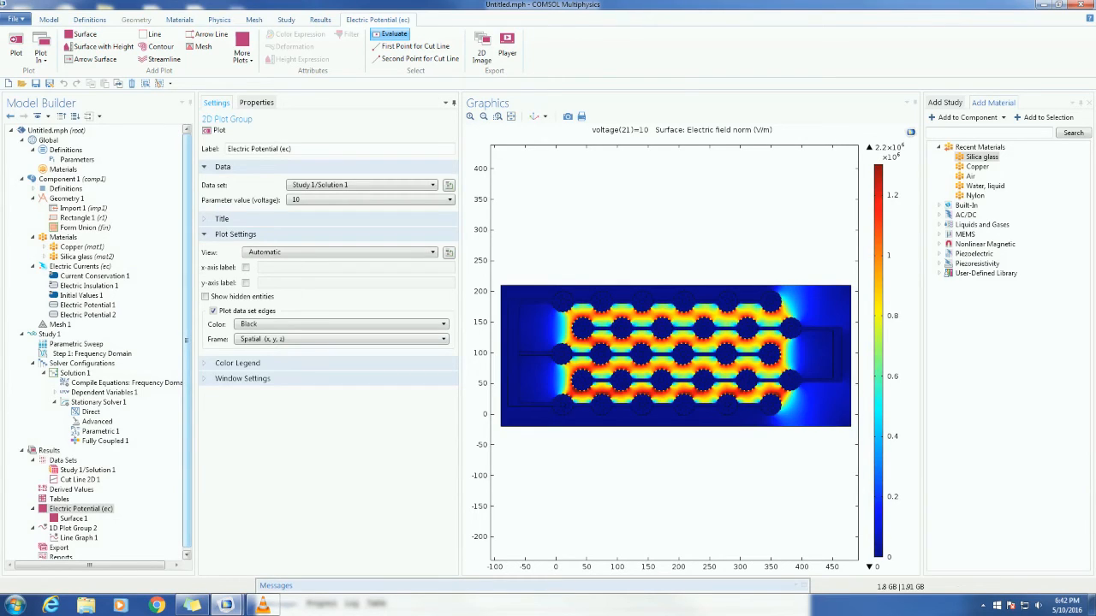
Add an Animation export of the Electric Potential plot and set its output to a GIF file named DBL on the Desktop
left_click_drag(187, 340, 187, 345)
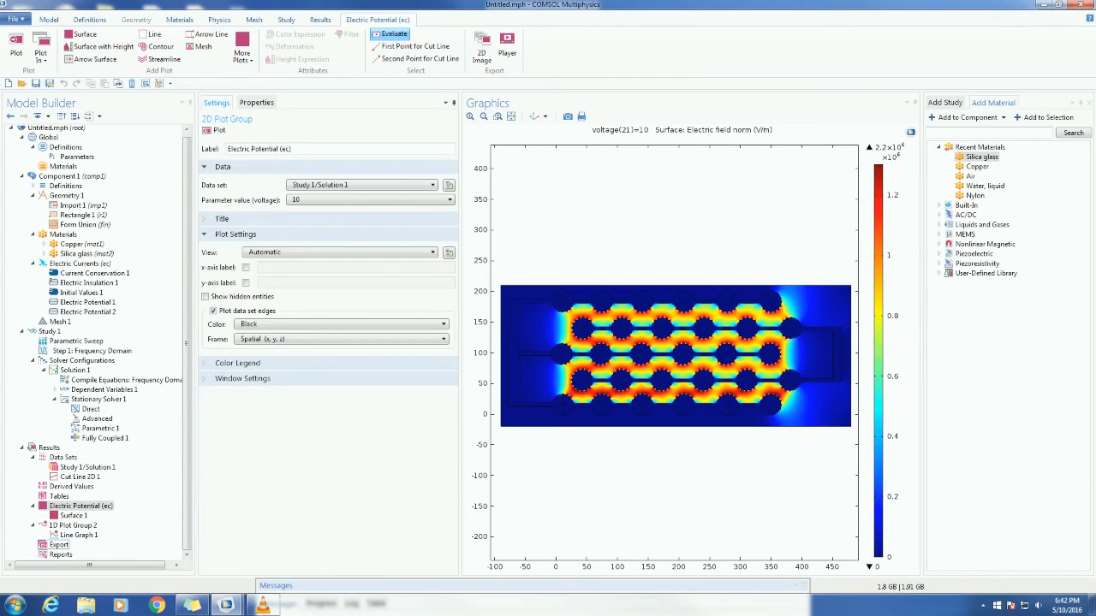
right_click(59, 545)
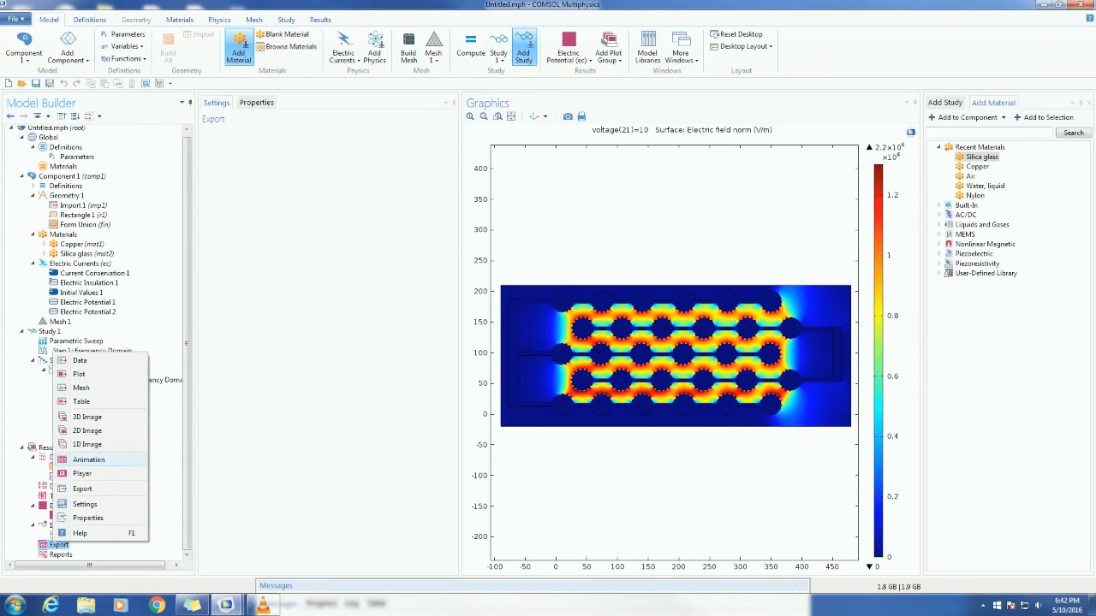
left_click(88, 460)
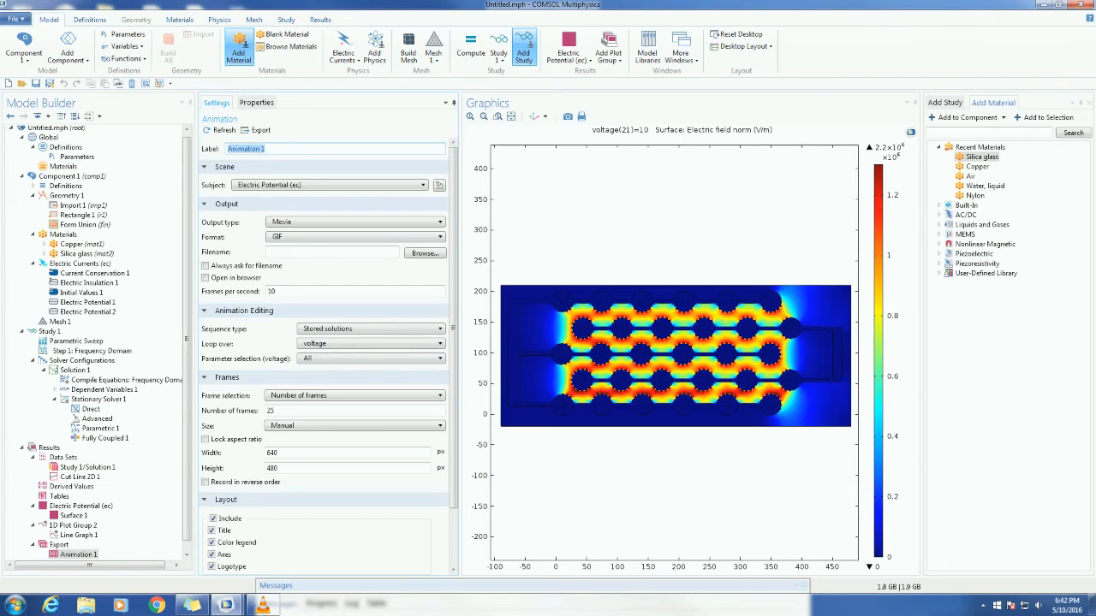
left_click(425, 254)
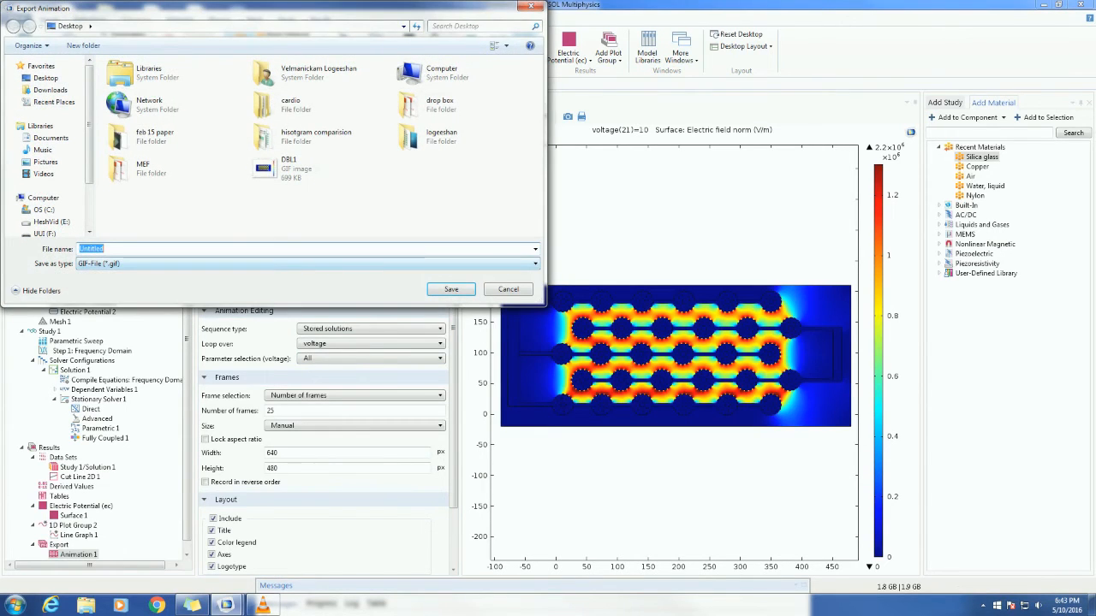
type("DBL")
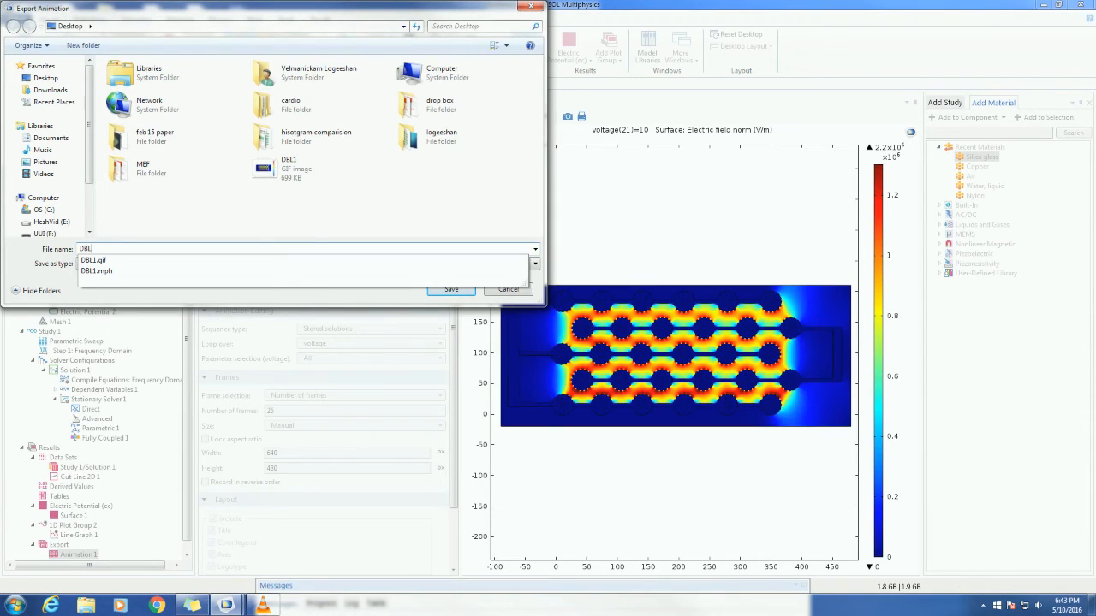
left_click(451, 290)
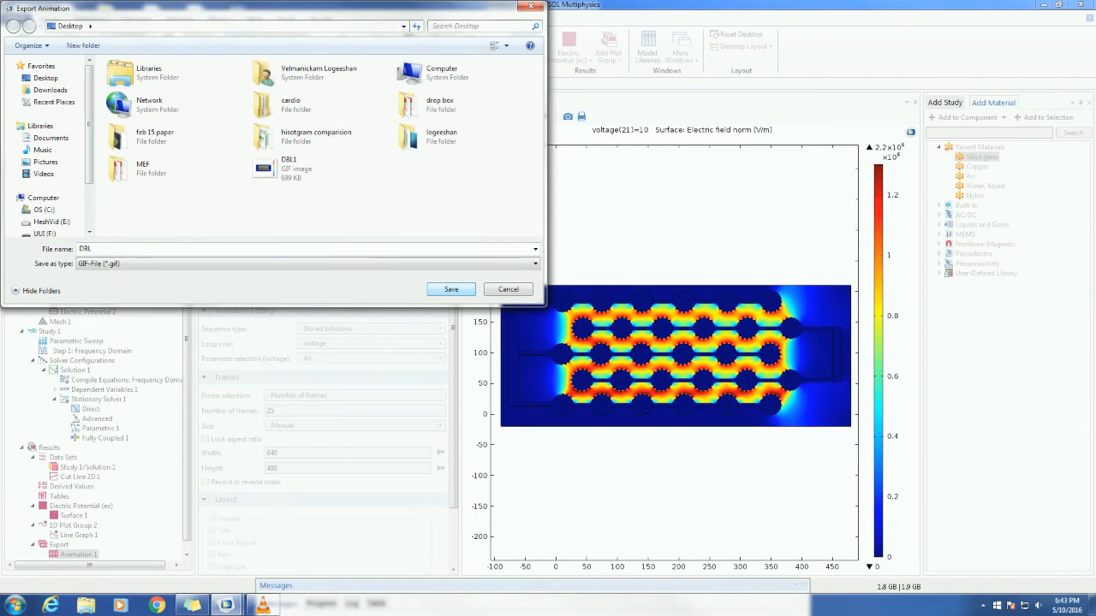
left_click(452, 290)
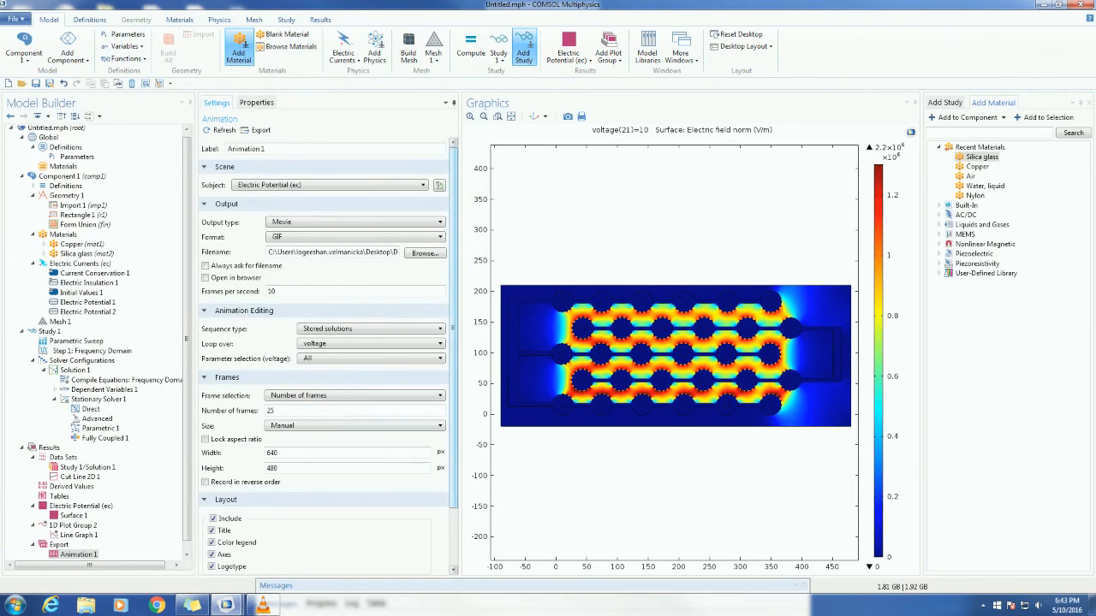
Export the voltage sweep animation to the GIF file and minimize the COMSOL window
scroll(326, 355, "down", 2)
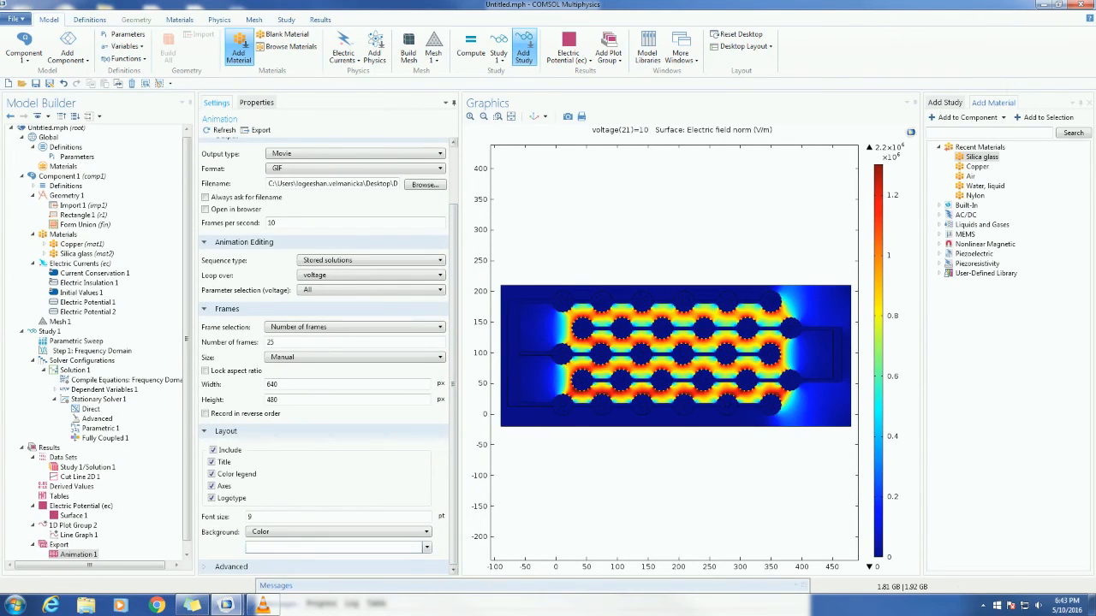
scroll(326, 355, "up", 2)
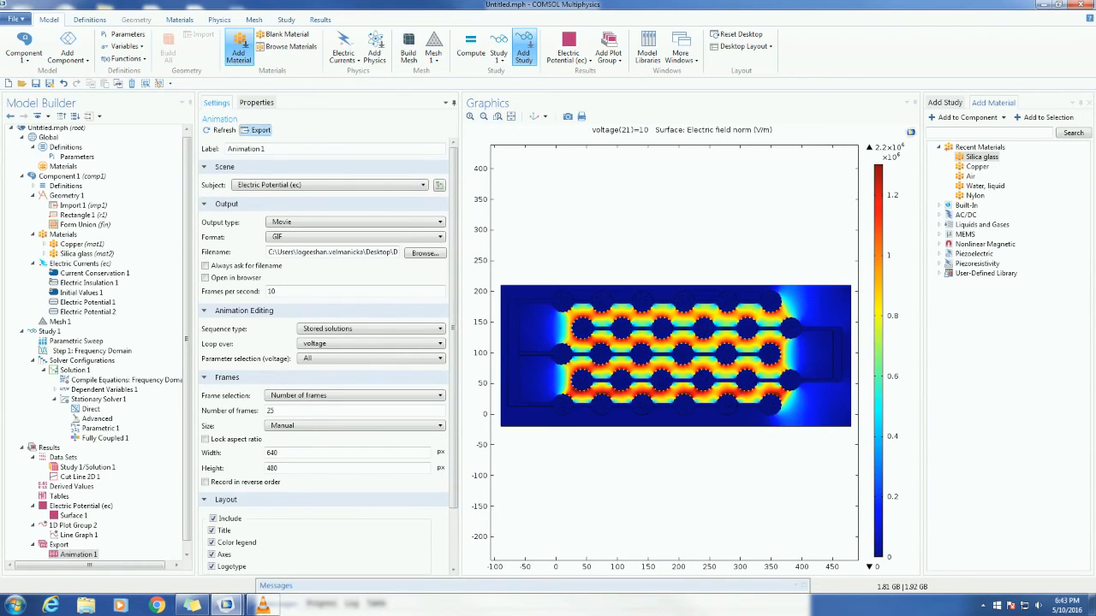
left_click(257, 130)
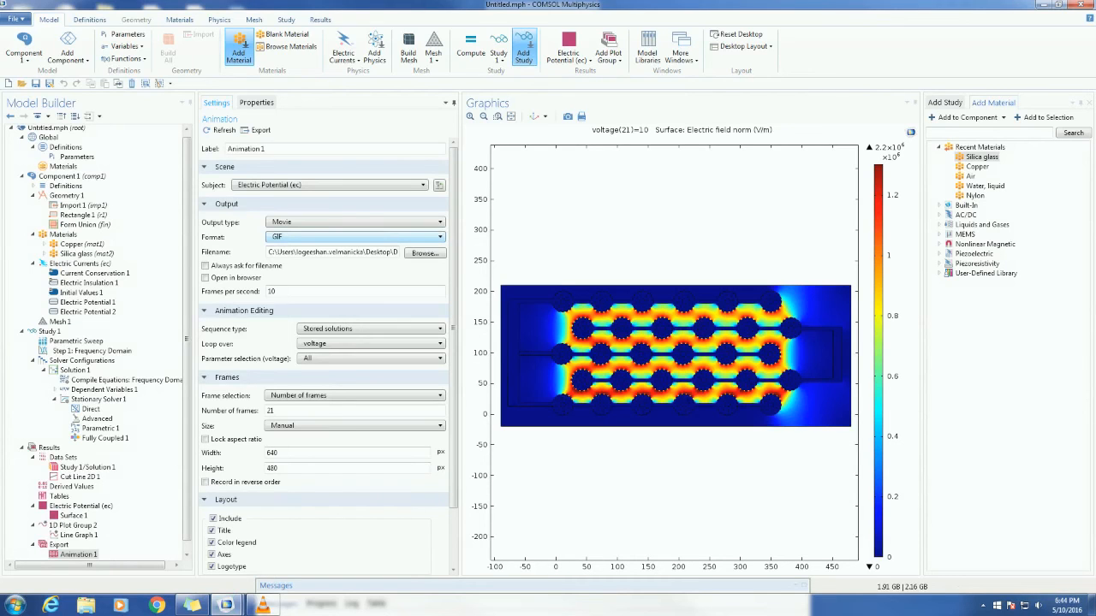
left_click(1044, 5)
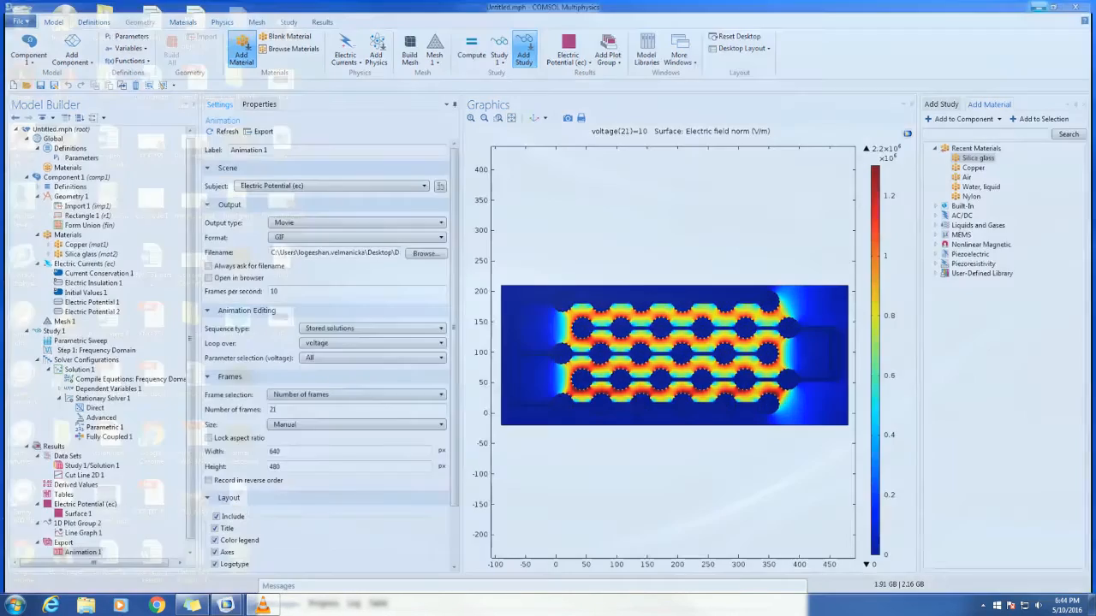
Open the exported DBL animation from the desktop in Internet Explorer and view it in a maximized window
left_click(281, 82)
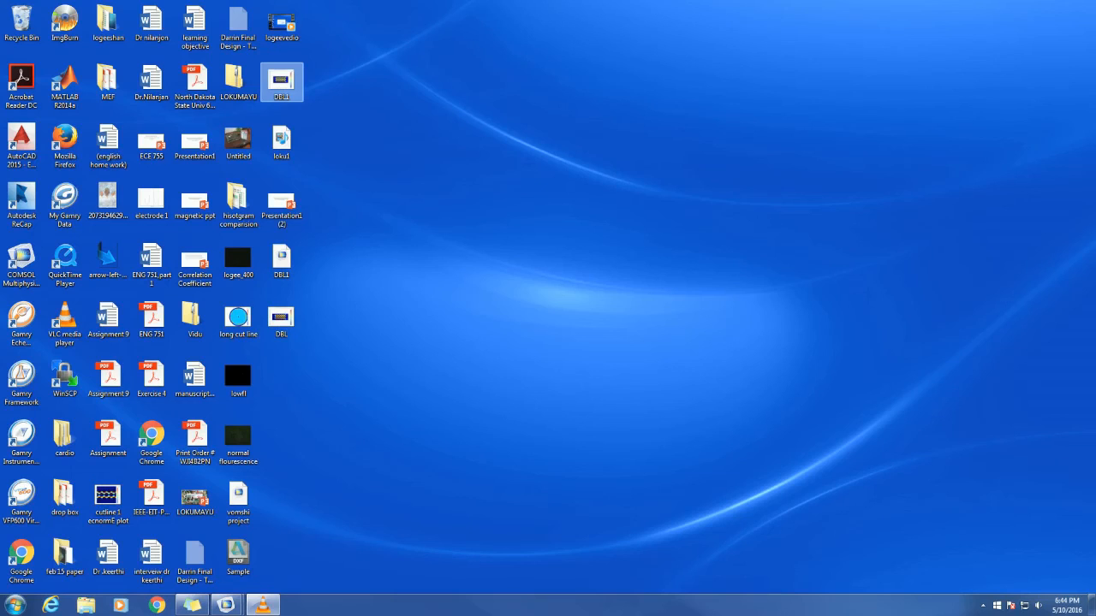
double_click(281, 321)
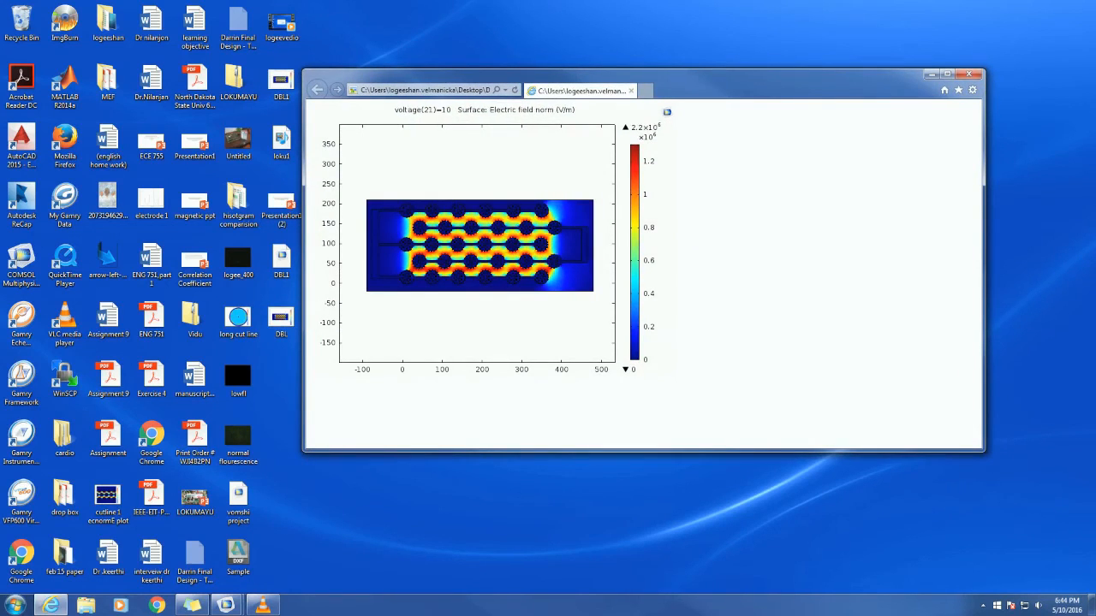
left_click(947, 74)
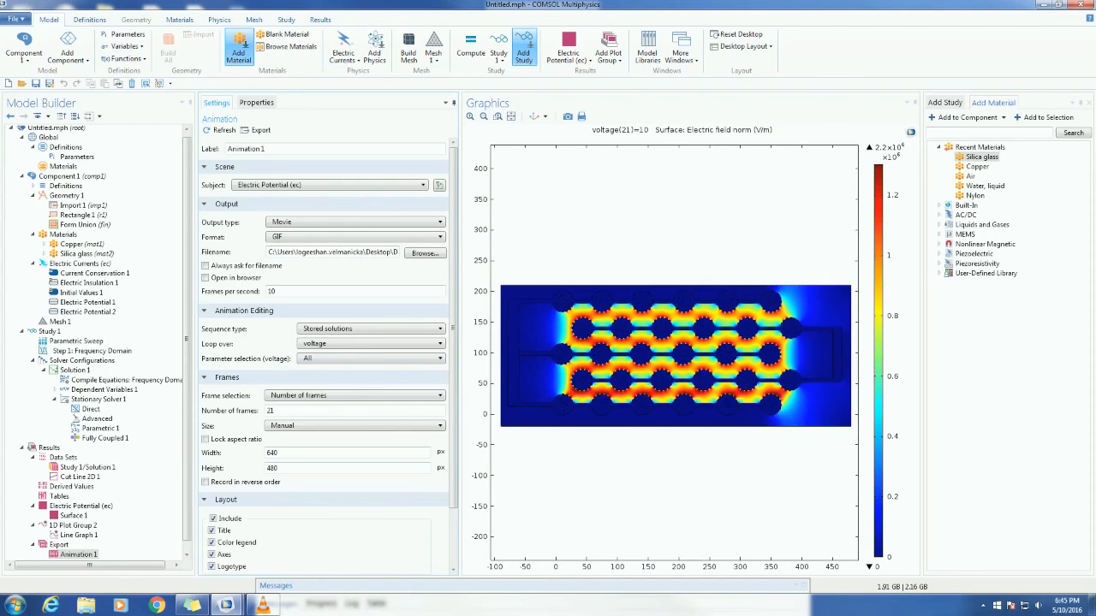
Save the model to the Desktop as a COMSOL Multiphysics model file named DBL2
scroll(328, 356, "down", 2)
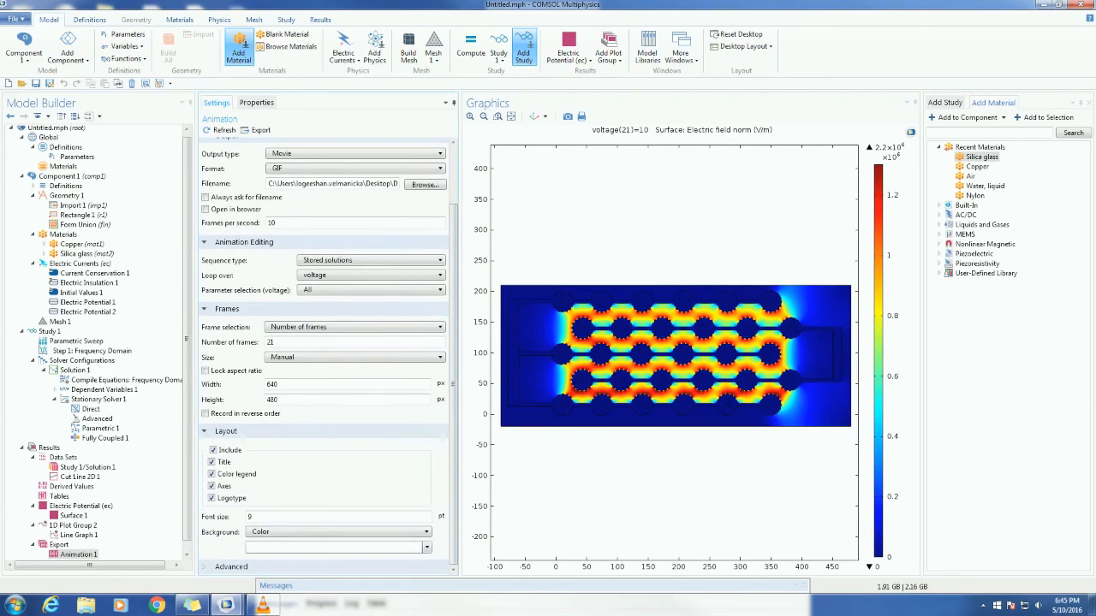
left_click(16, 19)
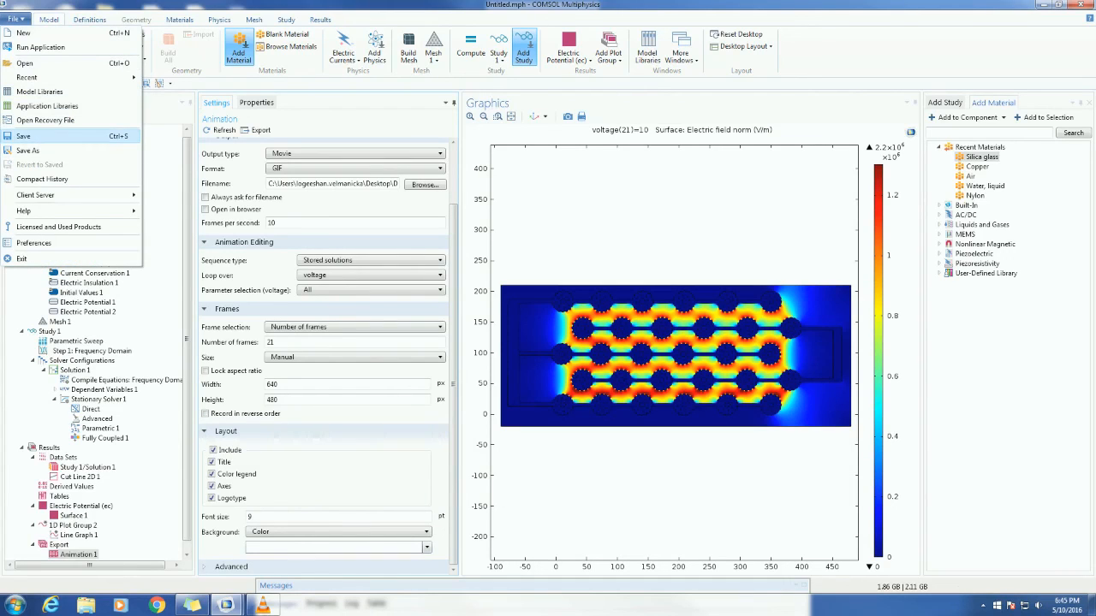
left_click(26, 136)
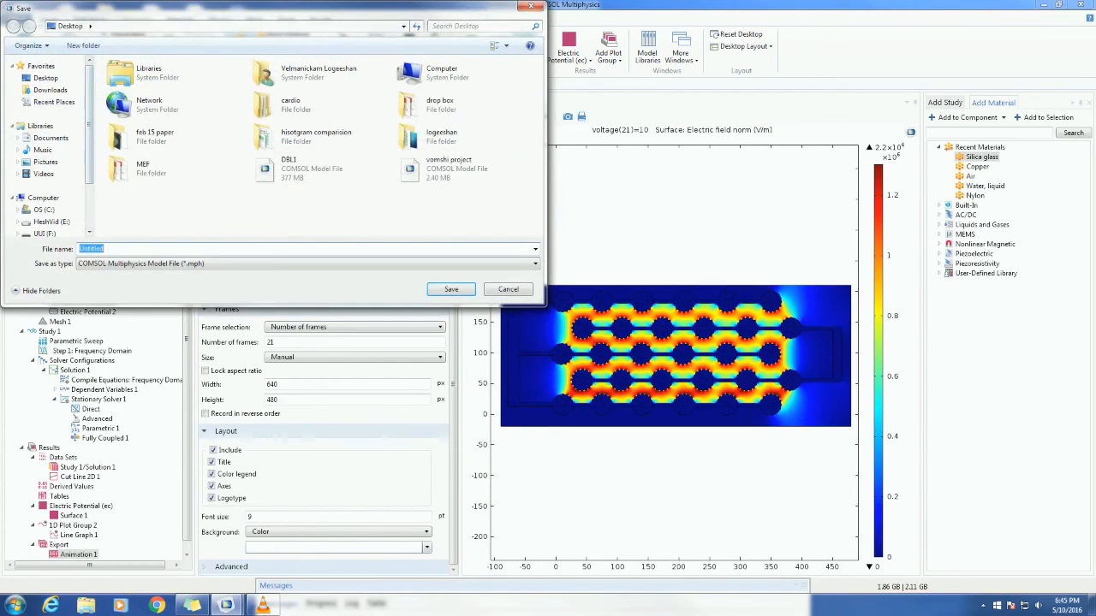
type("DBL")
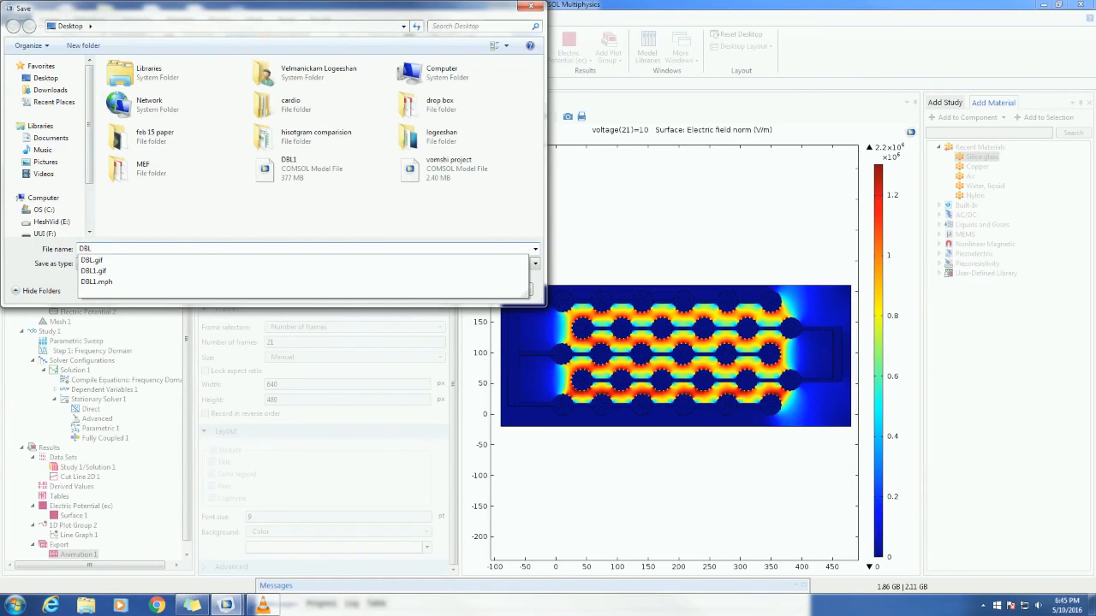
type("2")
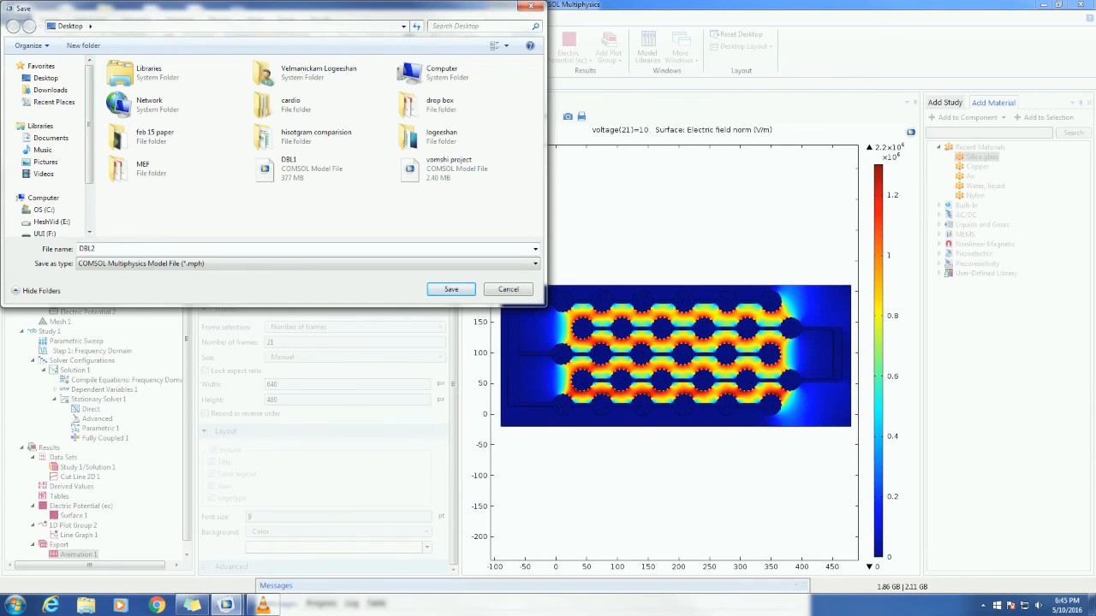
key("Return")
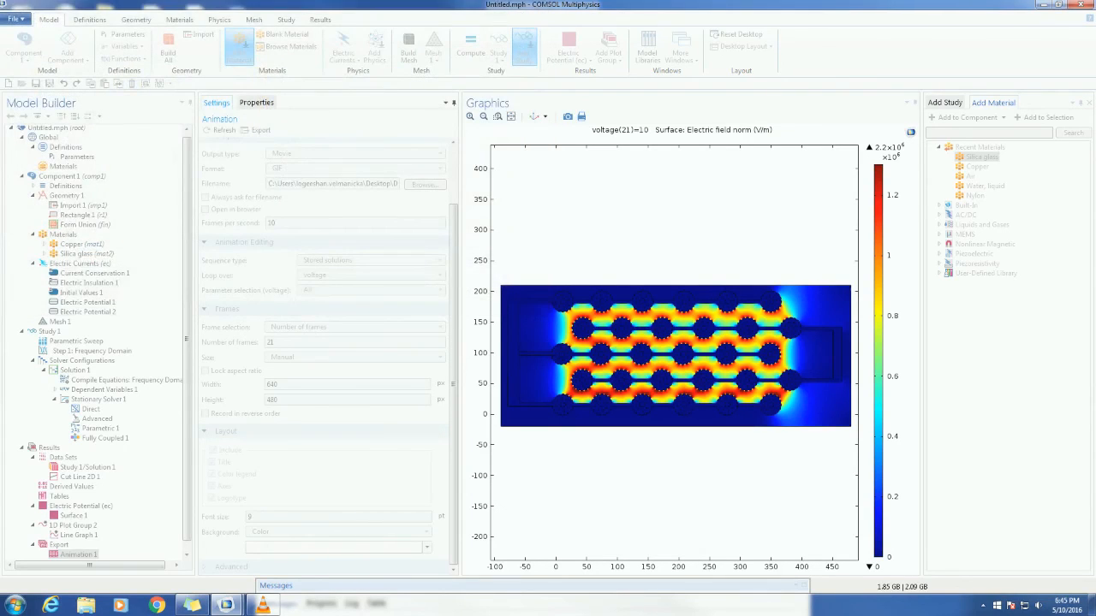